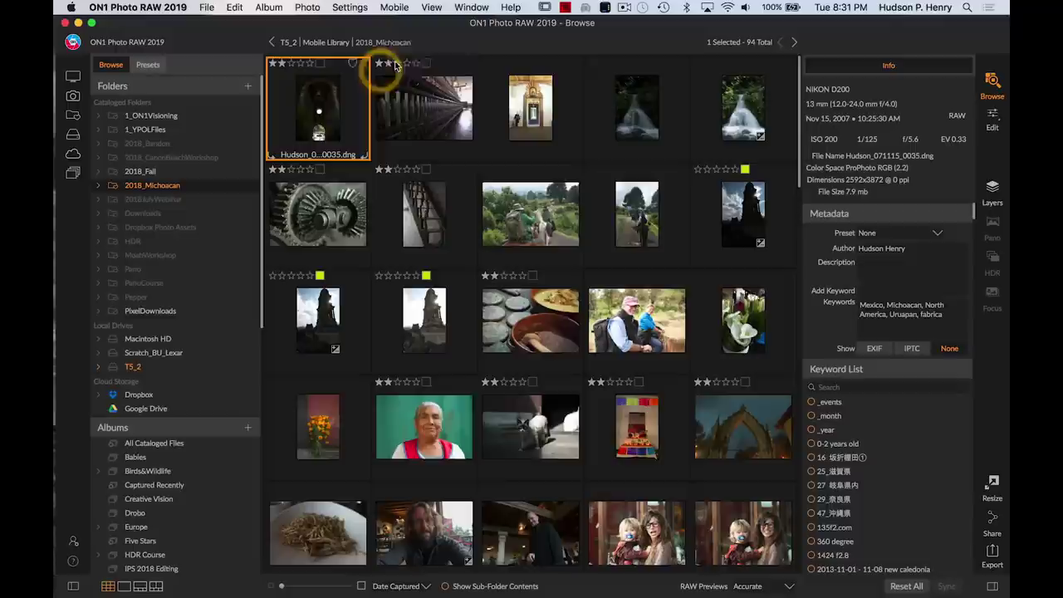
Scroll through the 2018_Michoacan grid and enlarge the thumbnails to four per row.
scroll(472, 141, "down", 2)
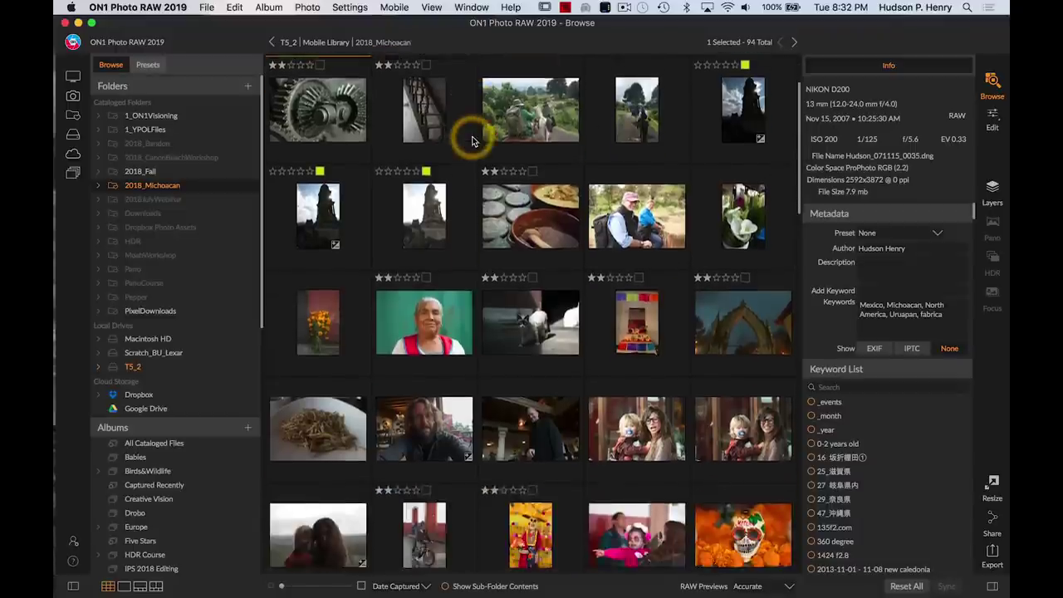
scroll(472, 141, "up", 2)
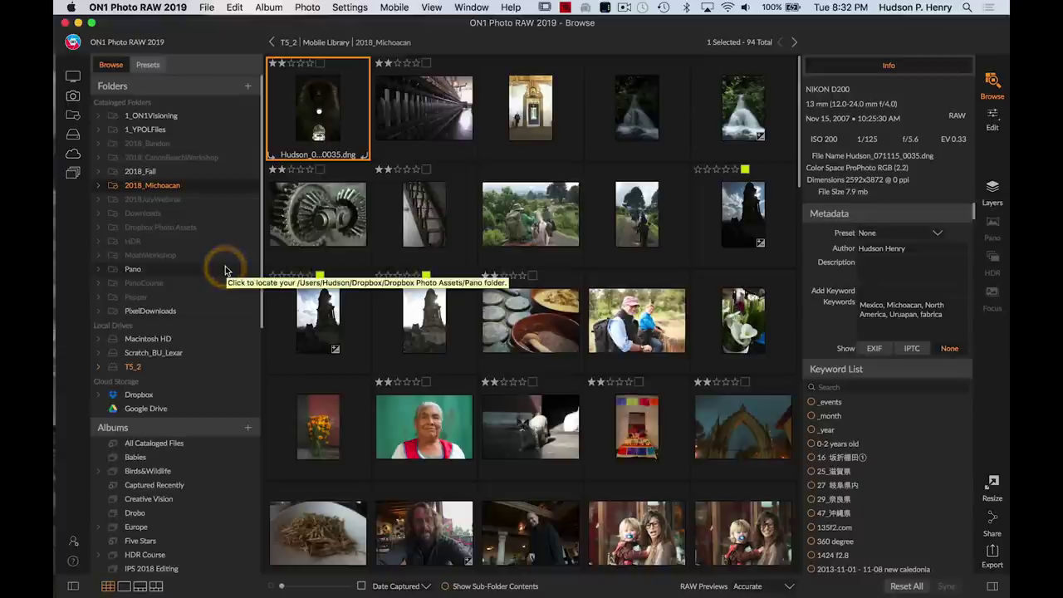
left_click(75, 587)
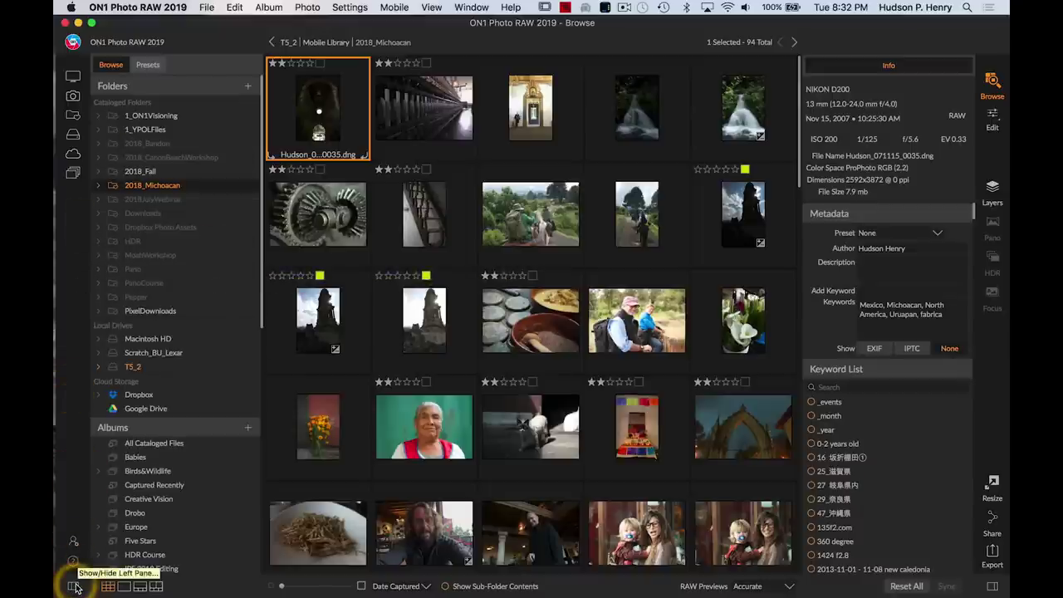
left_click(75, 587)
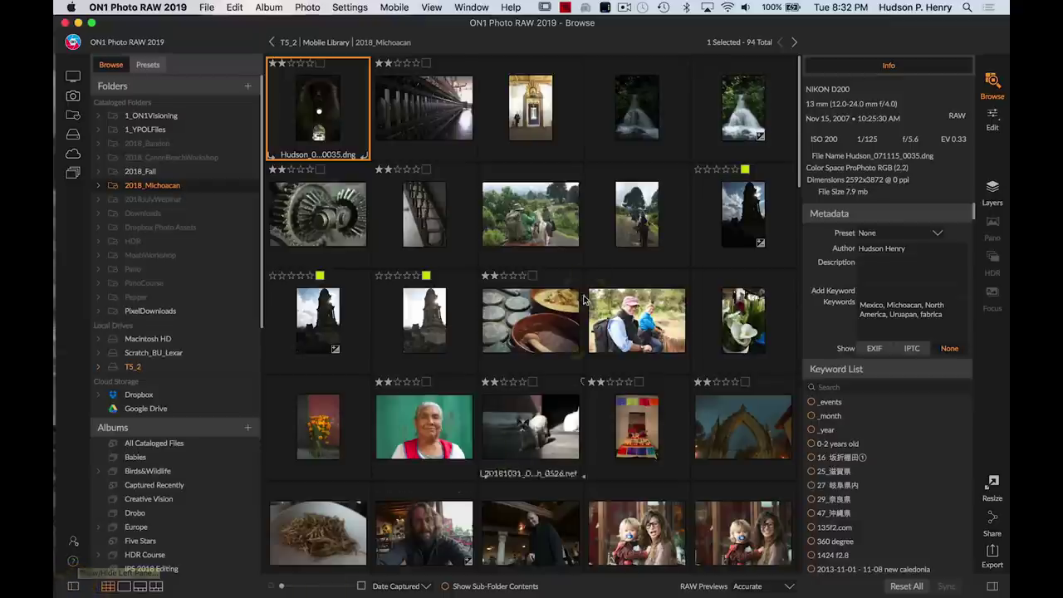
left_click(572, 240)
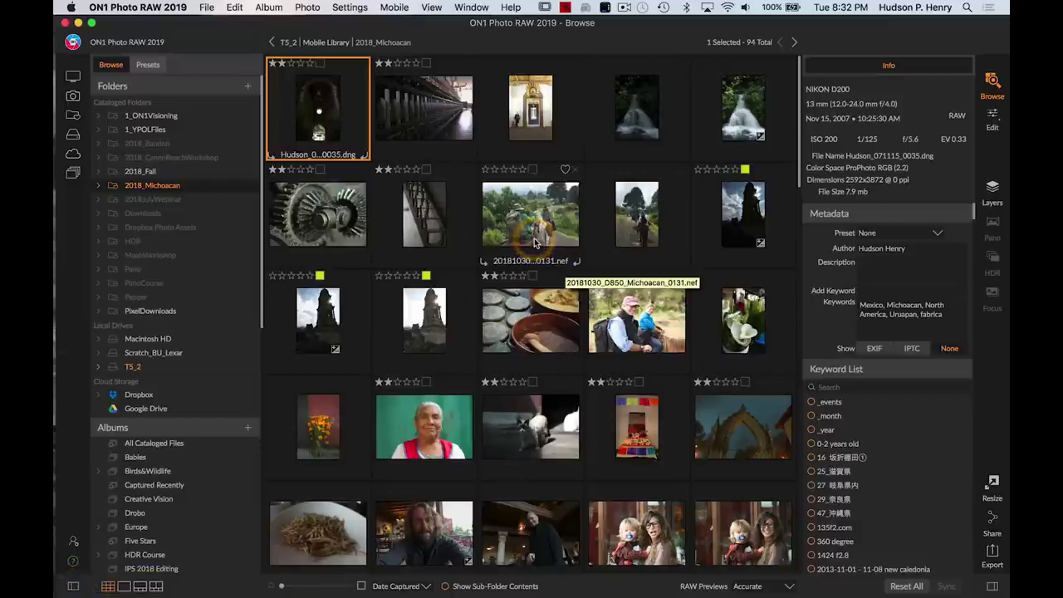
scroll(591, 241, "down", 3)
scroll(591, 239, "down", 5)
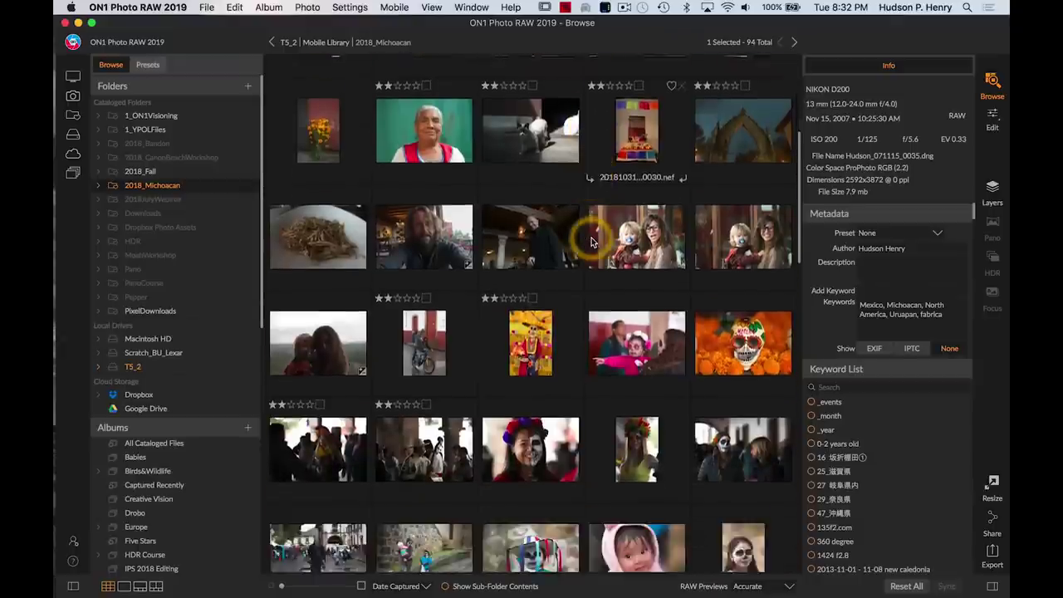
scroll(591, 239, "up", 8)
scroll(591, 241, "up", 1)
scroll(591, 241, "down", 3)
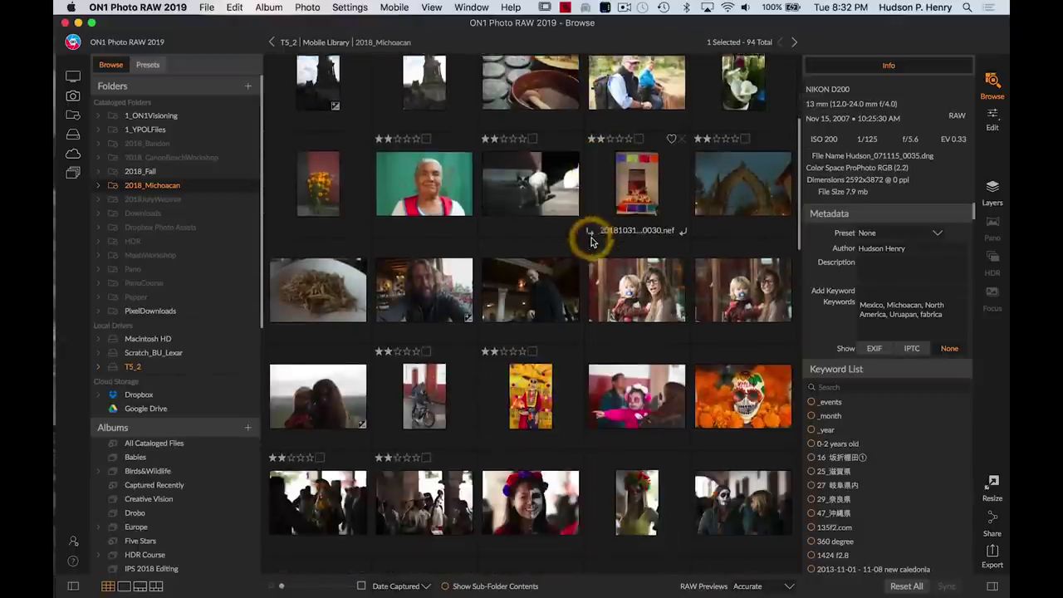
scroll(591, 240, "up", 4)
scroll(591, 241, "down", 5)
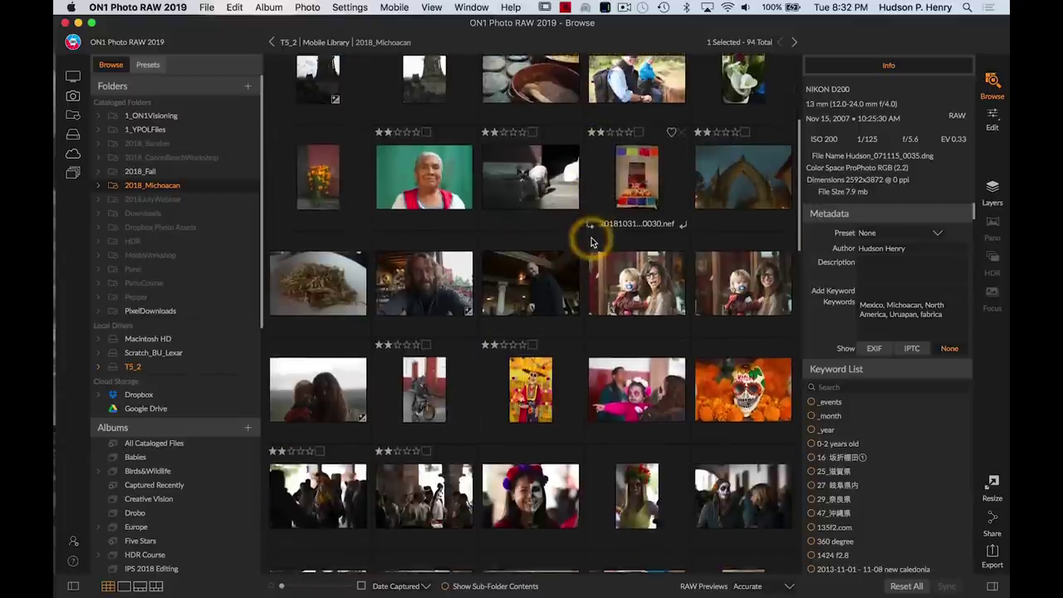
scroll(591, 241, "up", 2)
scroll(591, 242, "up", 4)
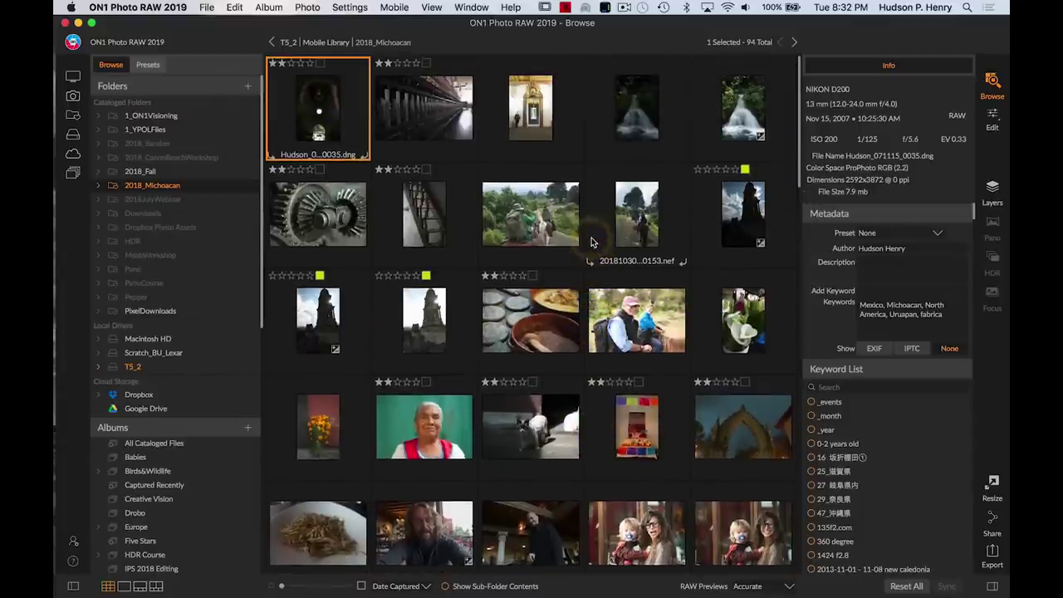
scroll(591, 241, "down", 5)
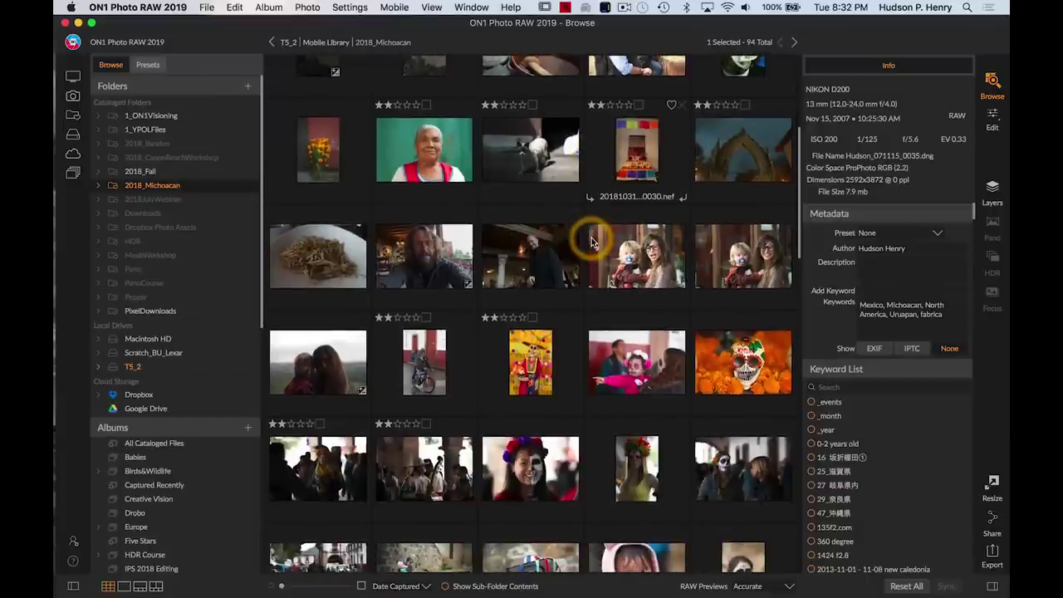
scroll(591, 242, "down", 2)
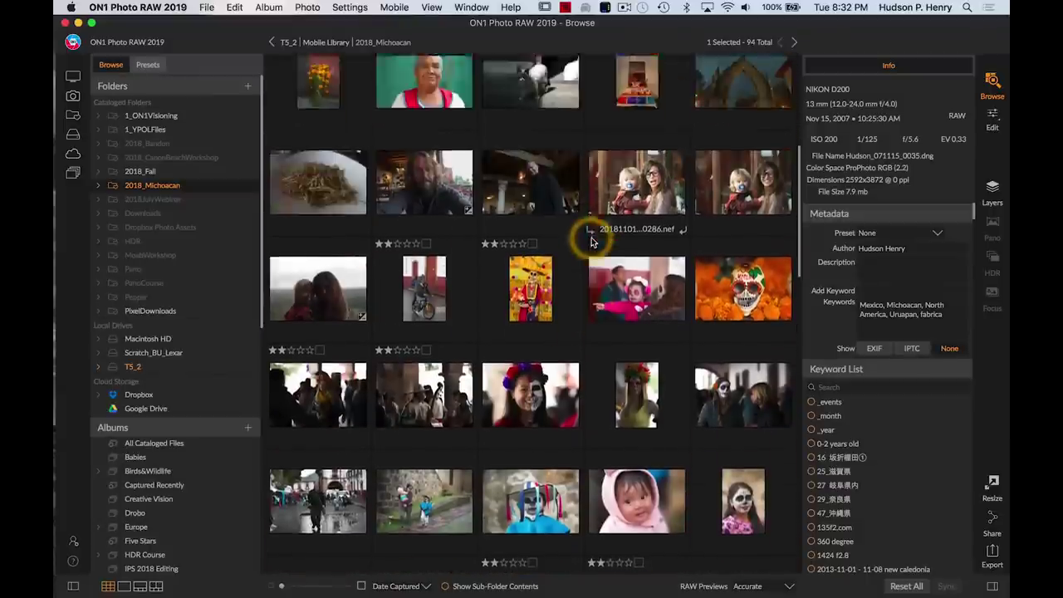
scroll(591, 242, "up", 5)
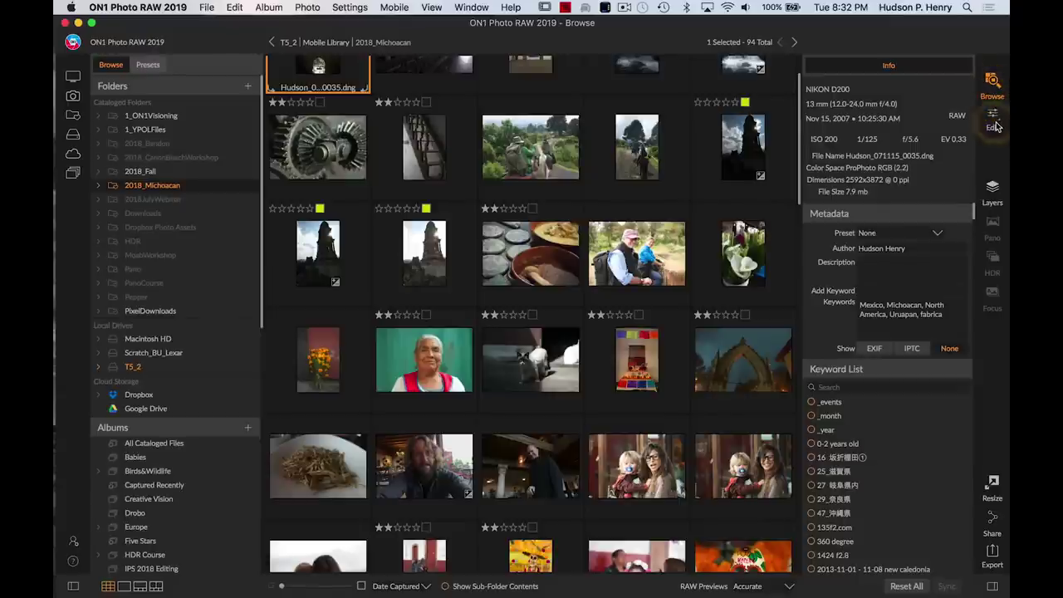
scroll(654, 195, "up", 1)
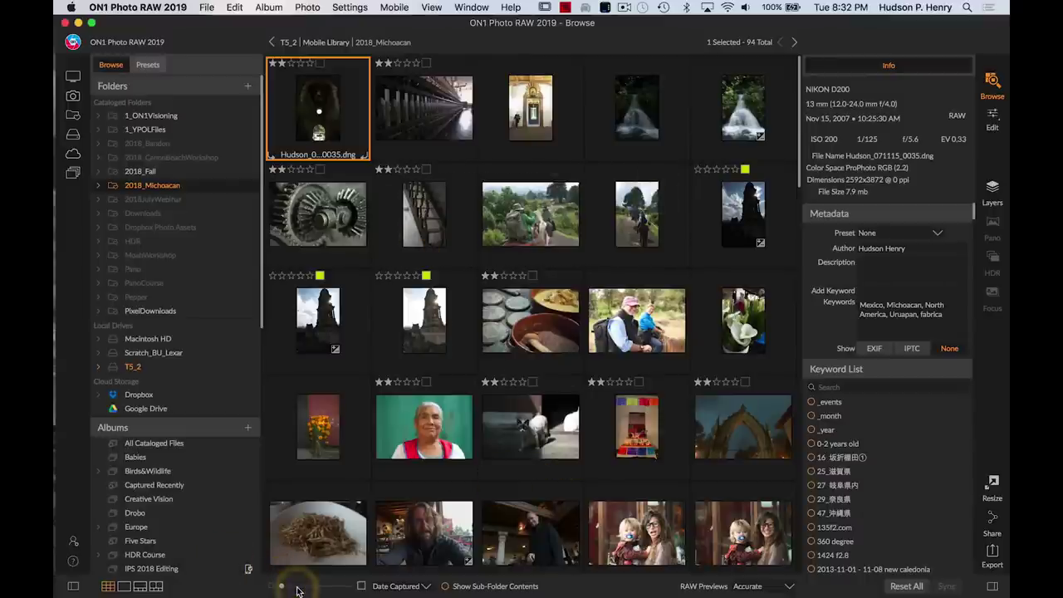
left_click_drag(281, 586, 316, 588)
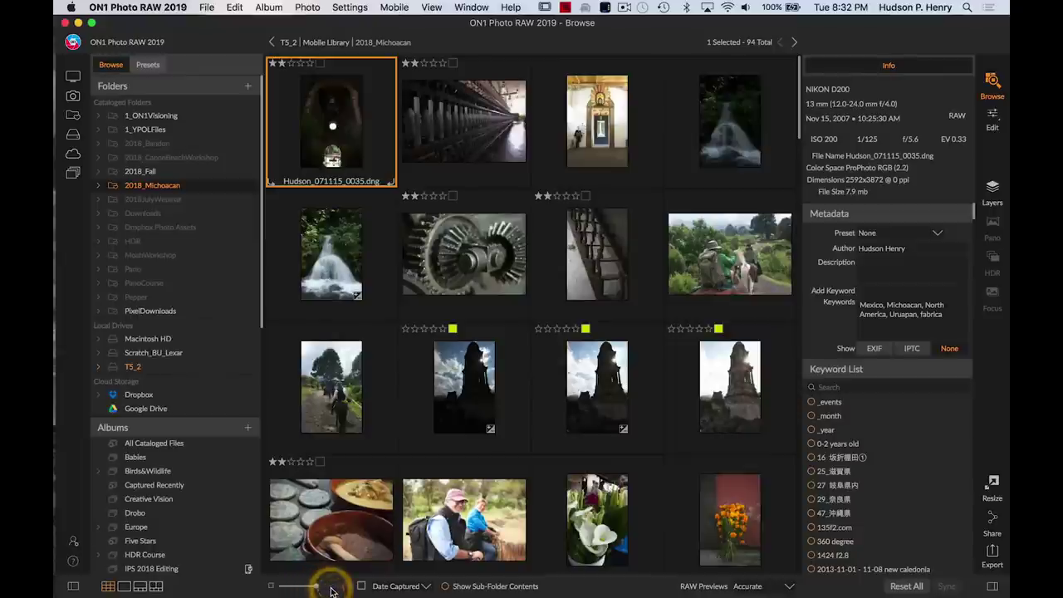
Hide the folders and info panels and resize thumbnails to five per row.
left_click(73, 586)
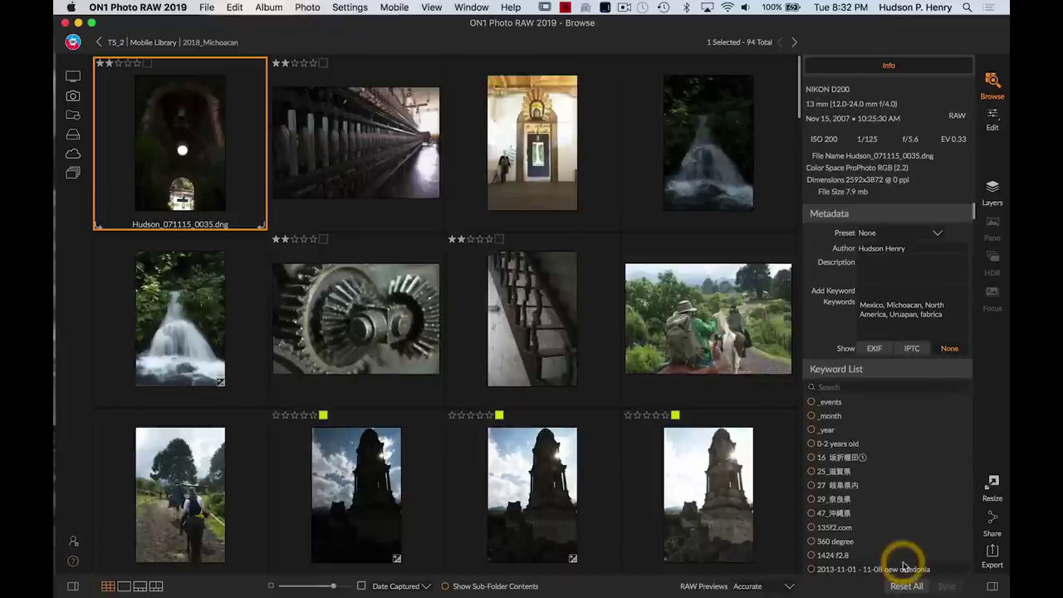
left_click(992, 586)
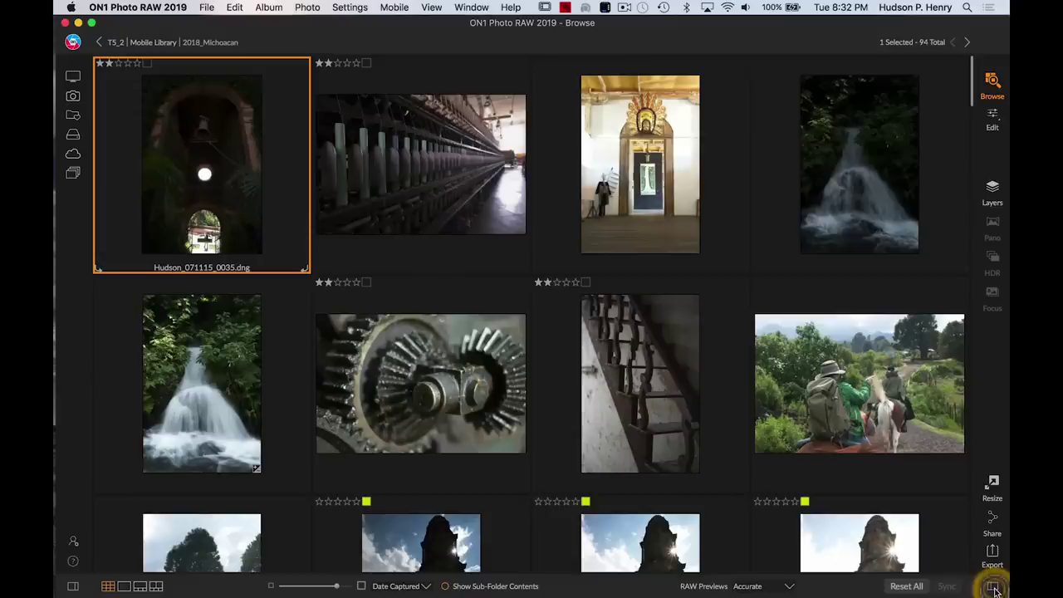
left_click(337, 588)
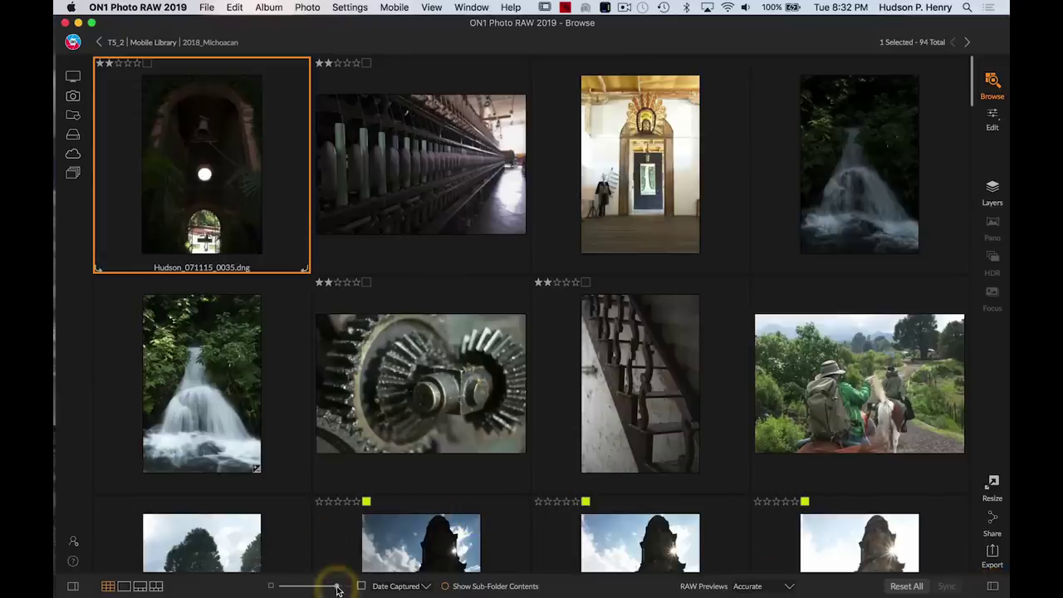
left_click_drag(337, 587, 303, 583)
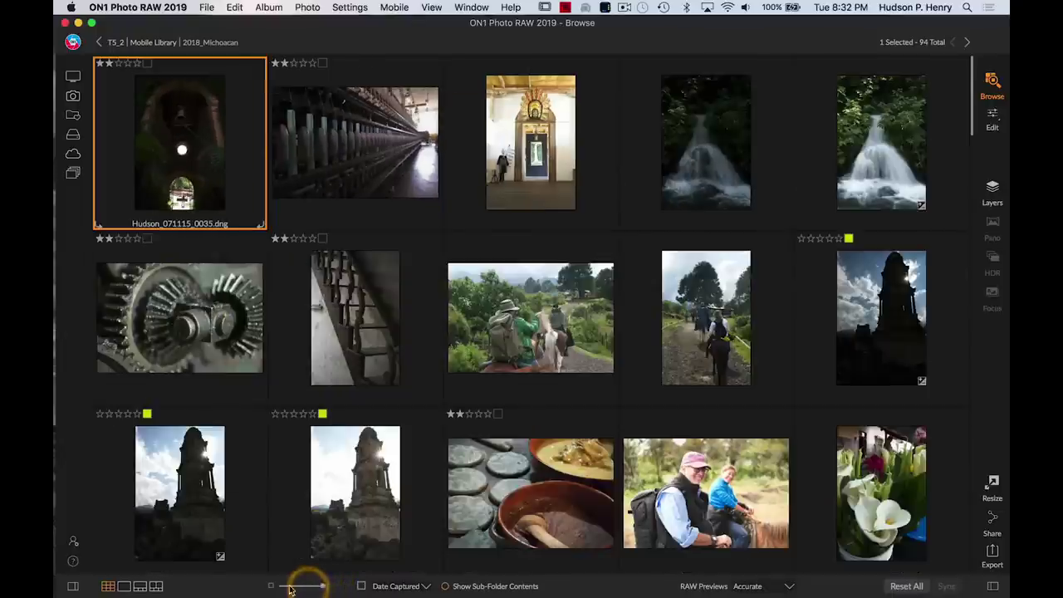
Show the bearded man's portrait 0015 large on its own.
scroll(535, 428, "down", 10)
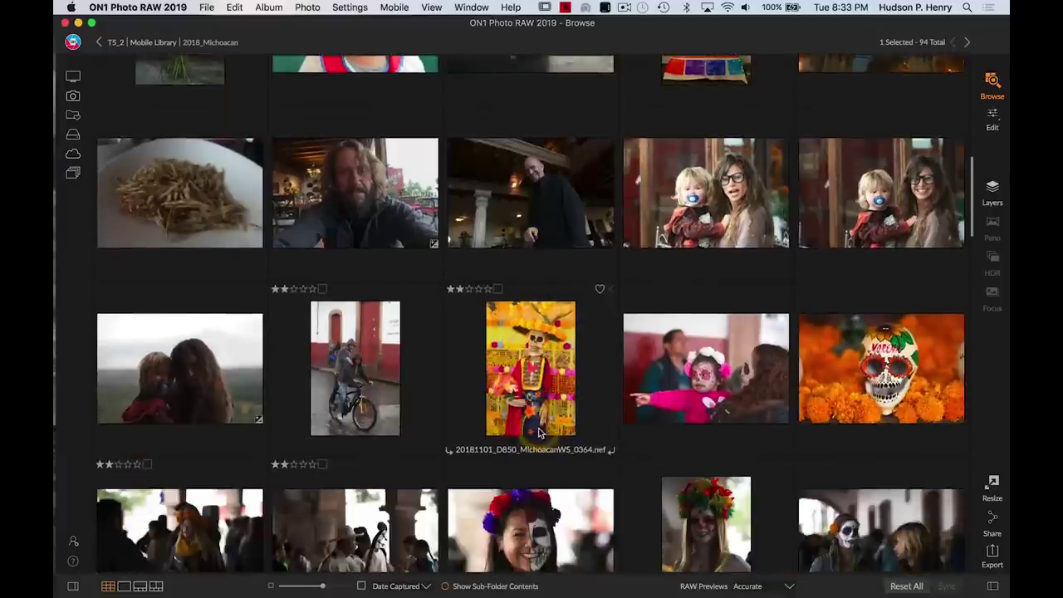
scroll(538, 432, "up", 1)
left_click(379, 256)
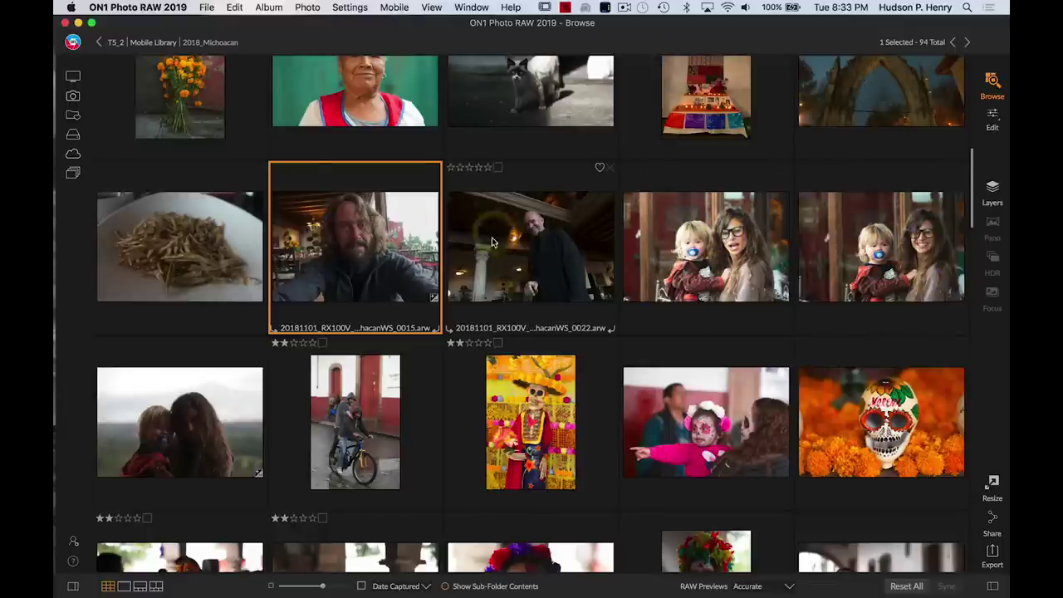
left_click(124, 586)
Switch to Filmstrip view and show the smiling bald man photo large.
left_click(157, 586)
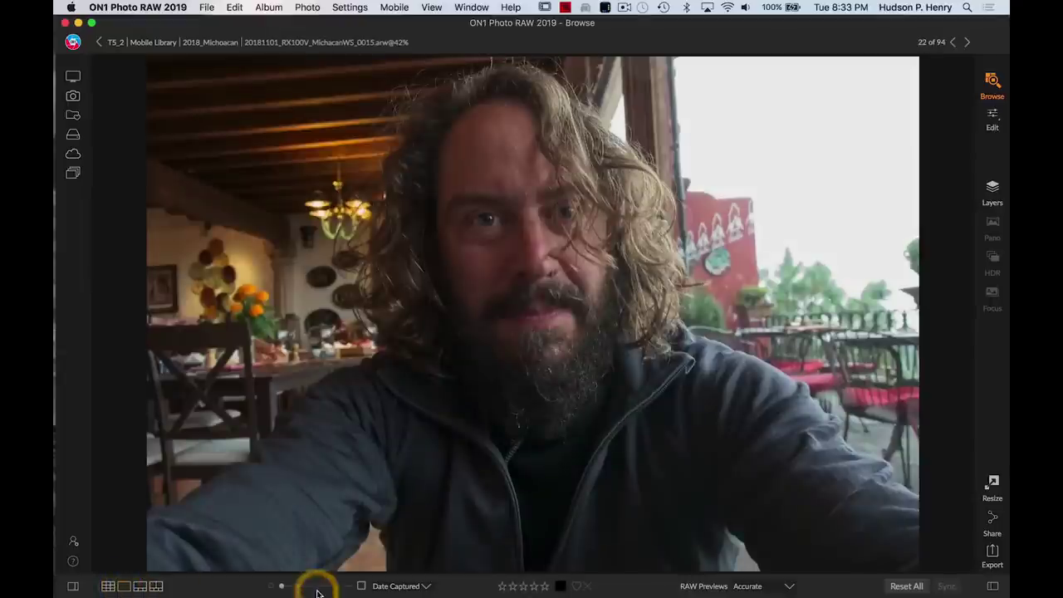
left_click(139, 586)
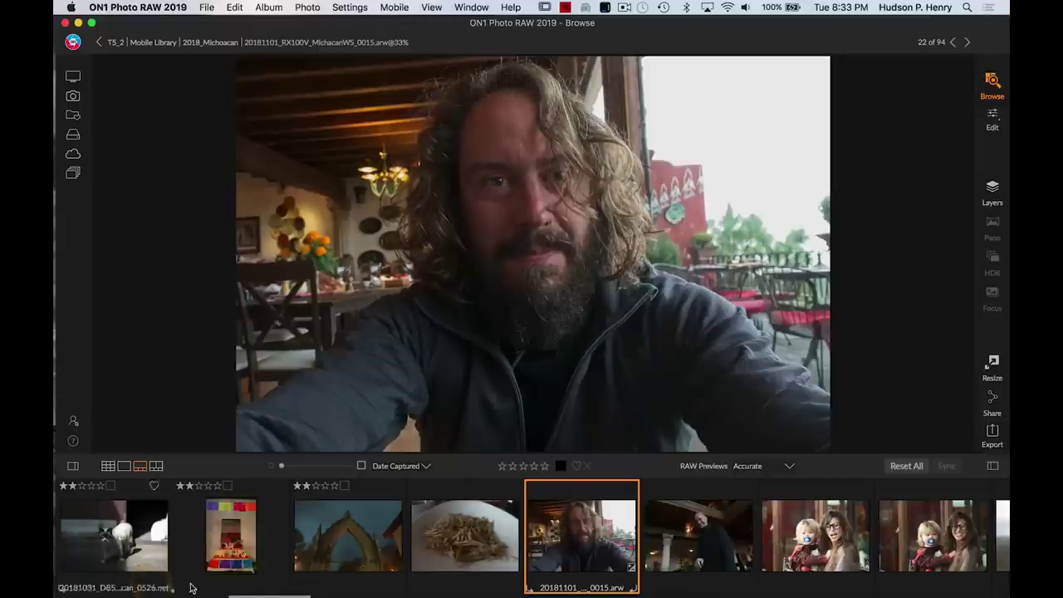
left_click(661, 547)
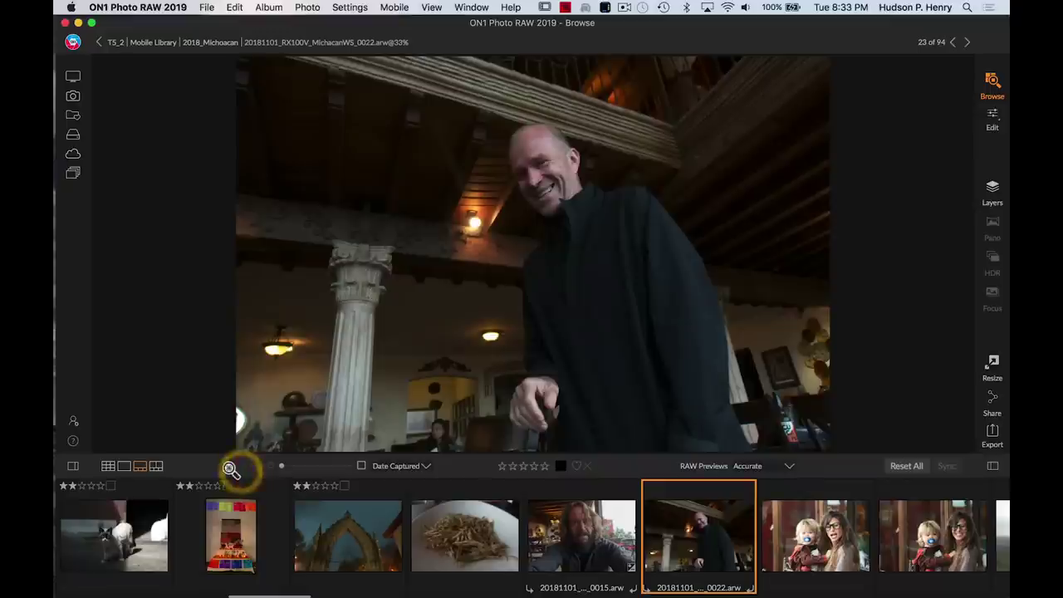
Compare photos 0286 and 0292 side by side, then show hillside photo 0318.
left_click(156, 466)
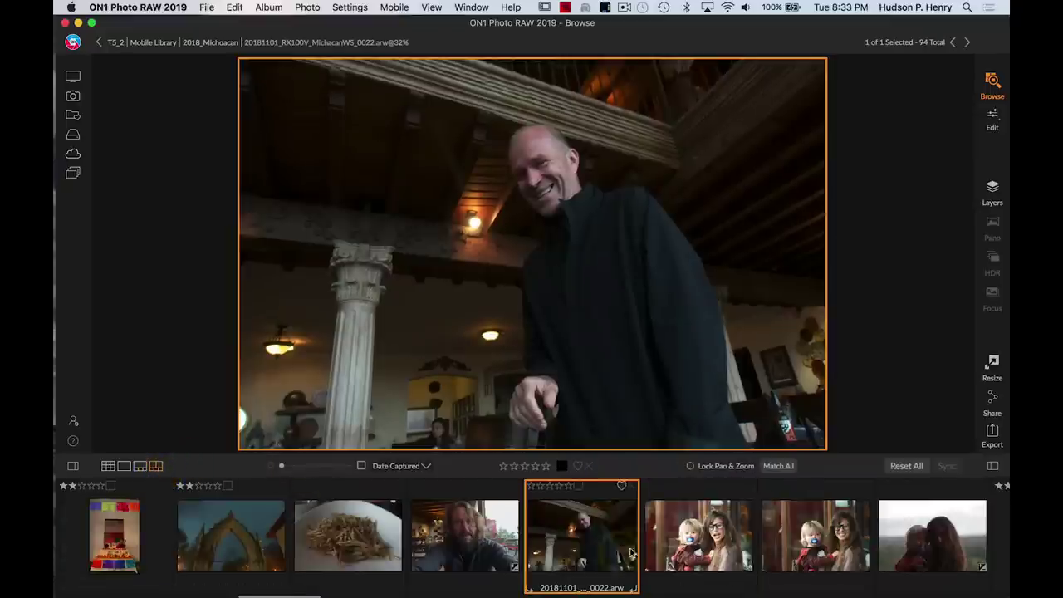
left_click(656, 550)
left_click(793, 550, "super")
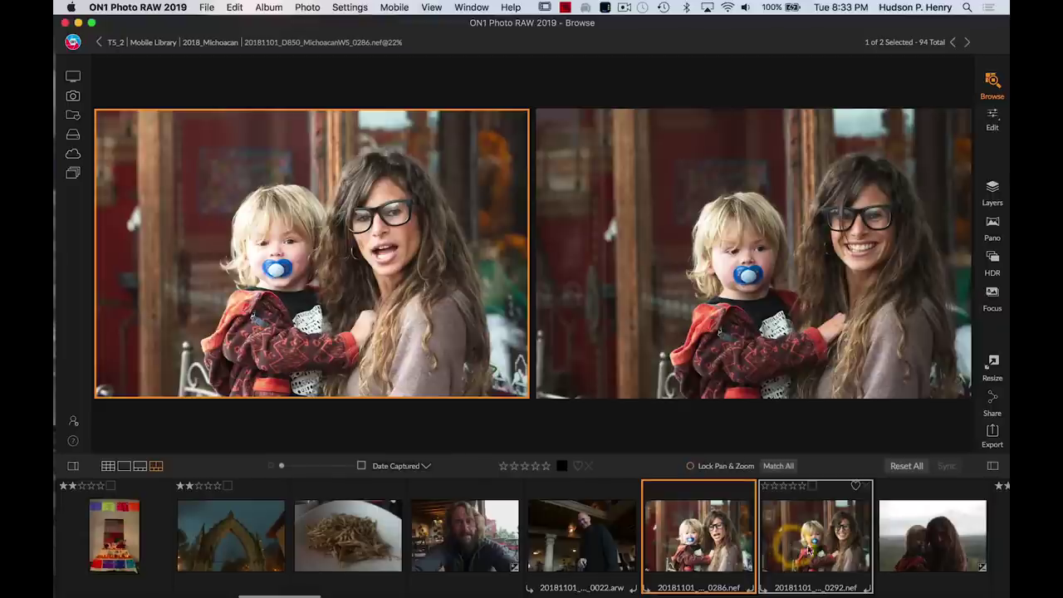
left_click(924, 548)
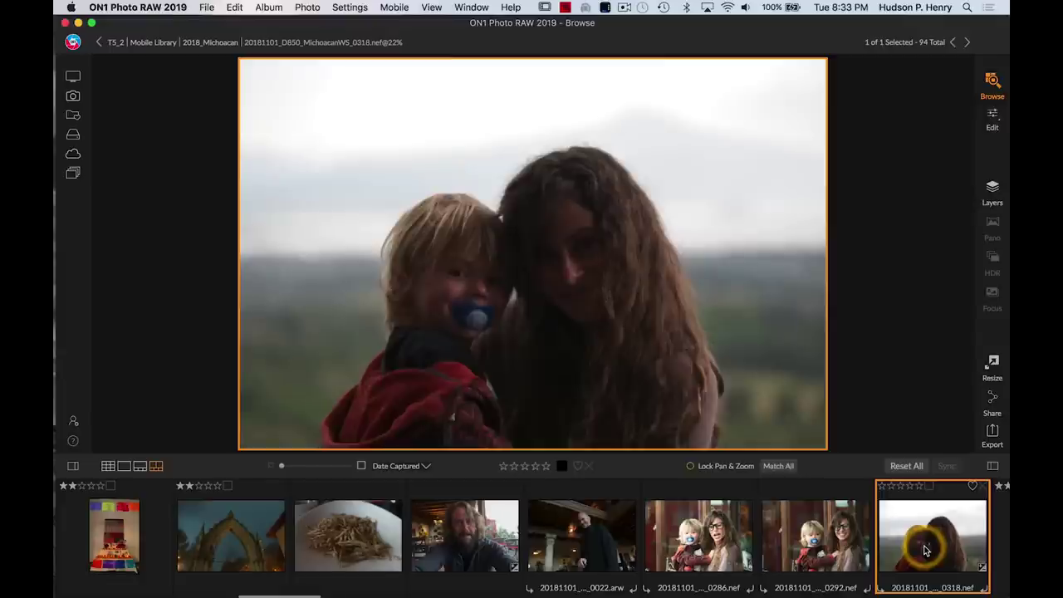
Open photo 0318 in Develop and nudge the program window's position and width.
left_click(992, 123)
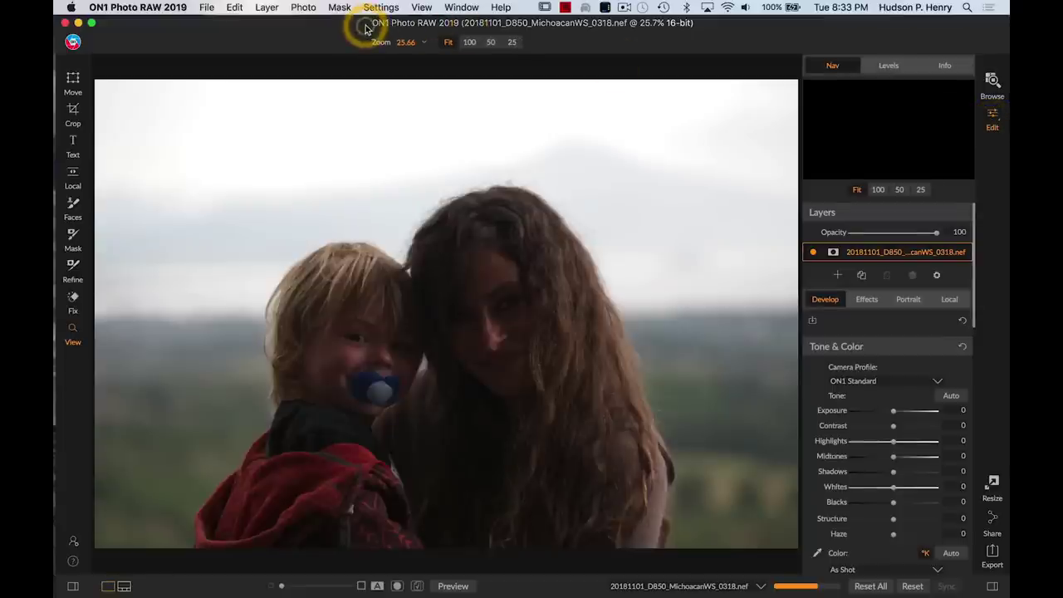
mouse_move(366, 29)
left_mouse_down()
mouse_move(348, 29)
mouse_move(362, 29)
left_mouse_up()
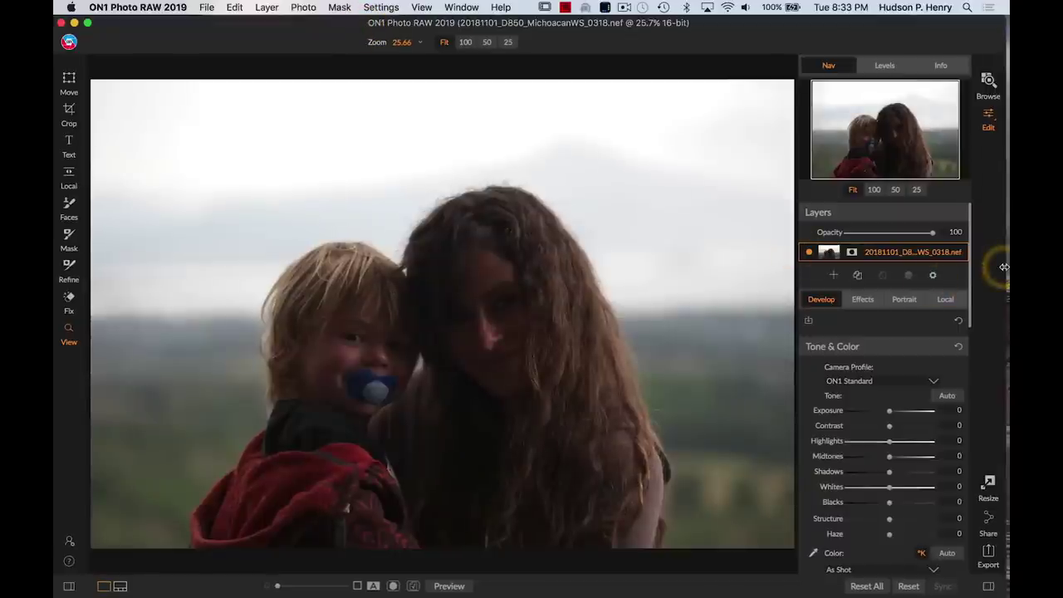
left_click_drag(1003, 266, 1006, 267)
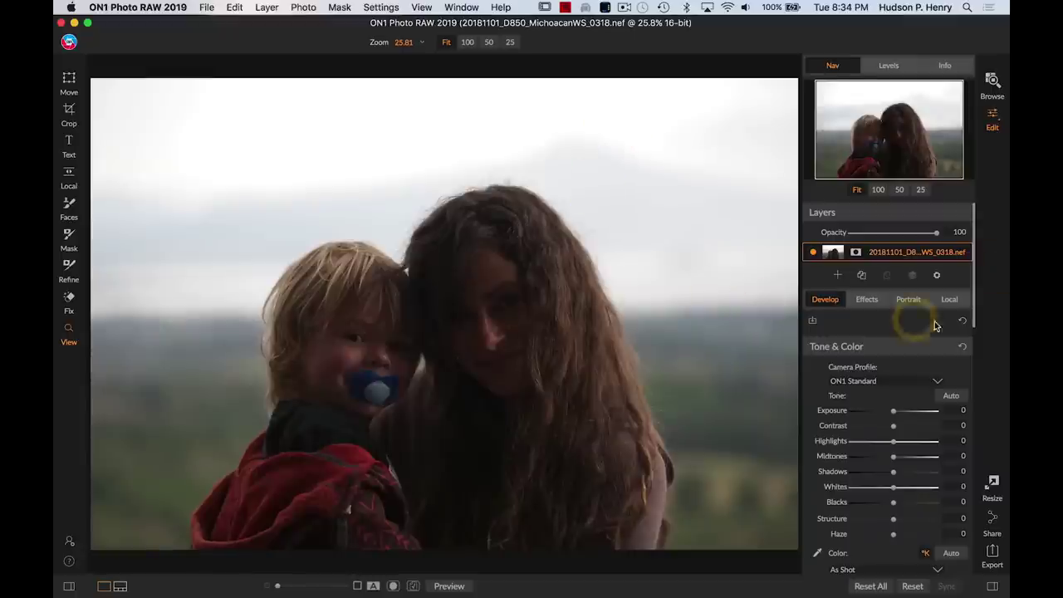
Bring up the Tone & Color controls in the Develop panel.
left_click(902, 336)
scroll(902, 332, "down", 2)
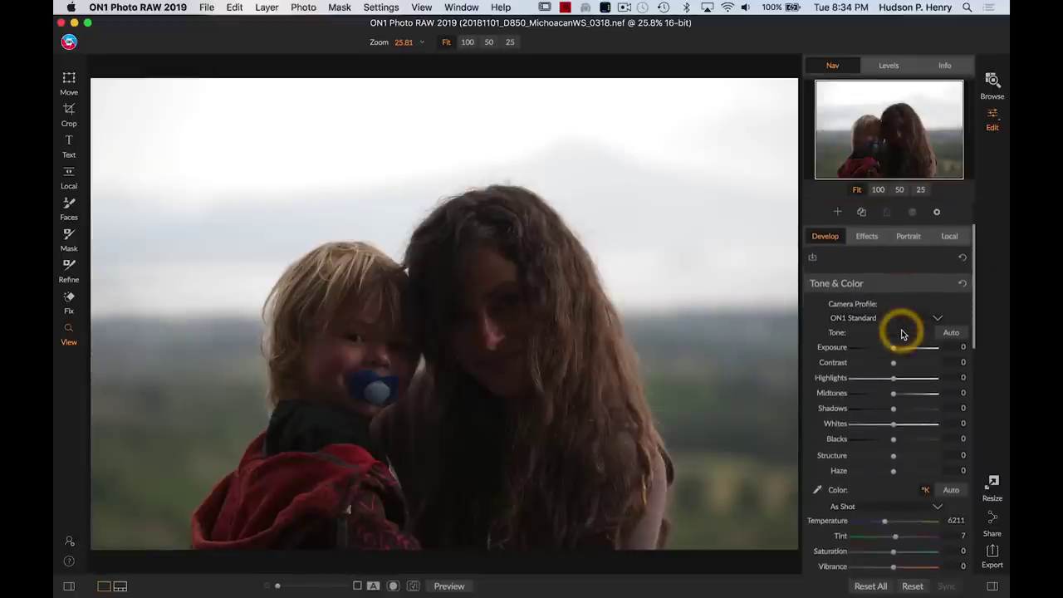
scroll(903, 333, "up", 2)
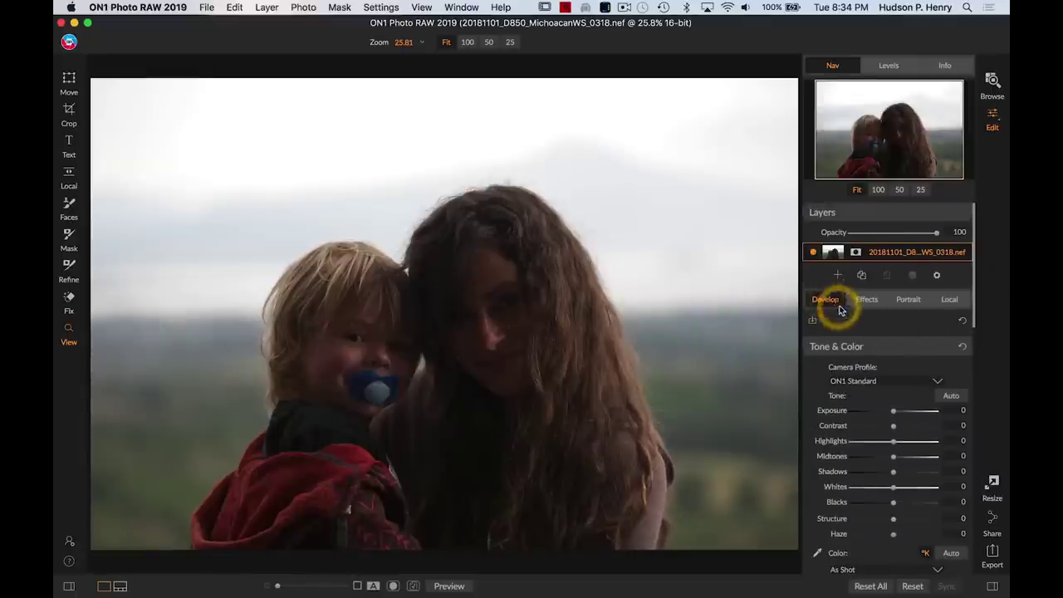
left_click(869, 300)
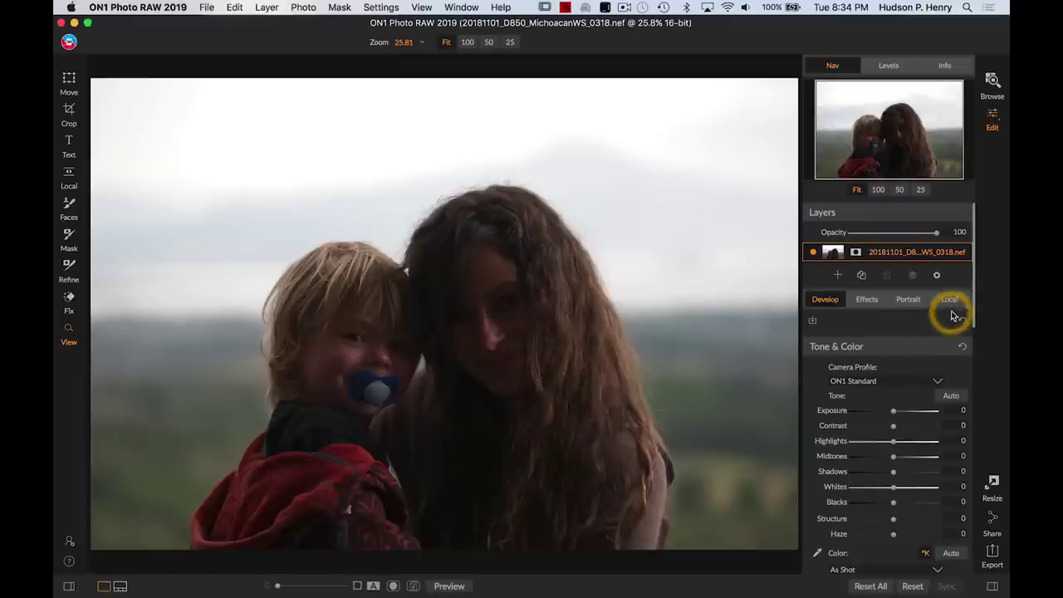
scroll(866, 338, "down", 3)
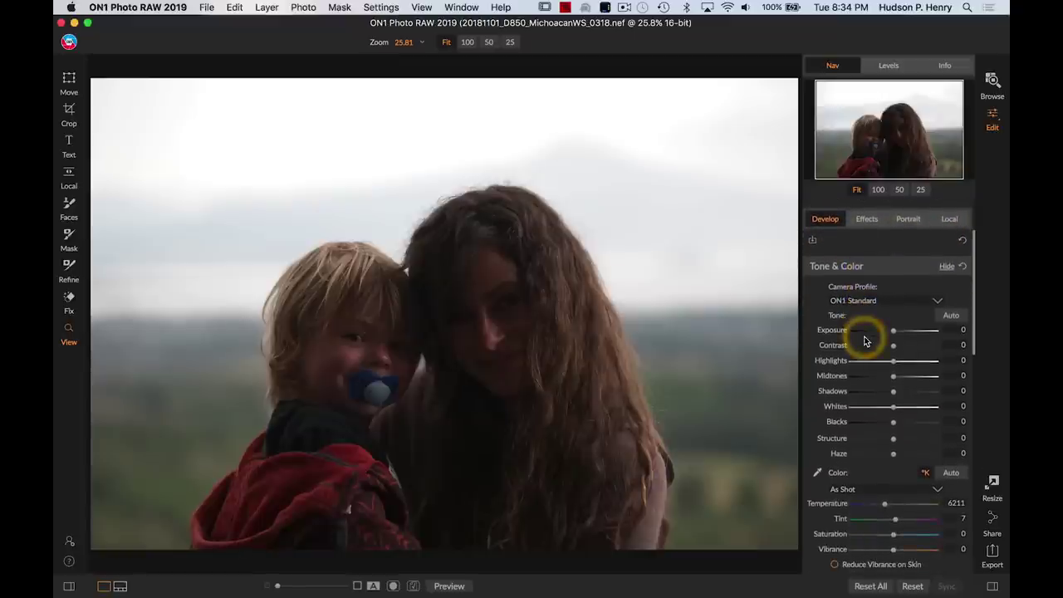
scroll(863, 339, "up", 1)
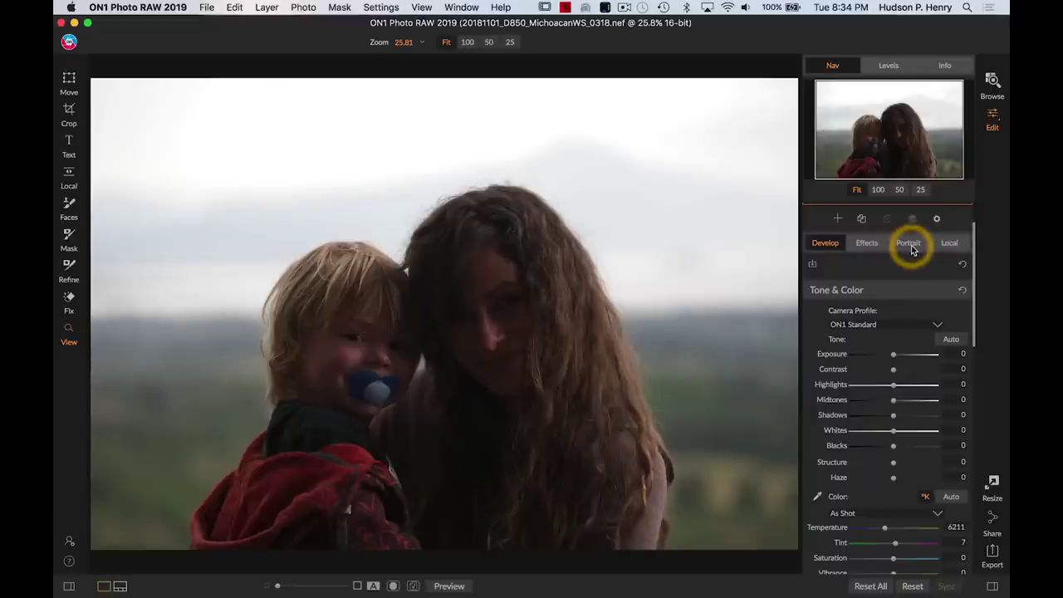
left_click(866, 246)
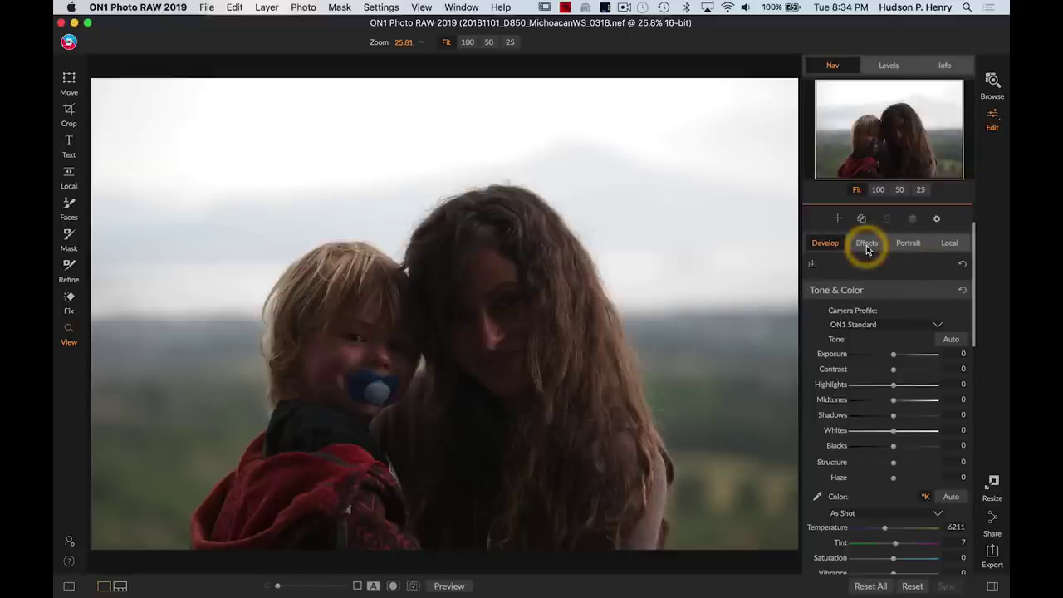
left_click(944, 246)
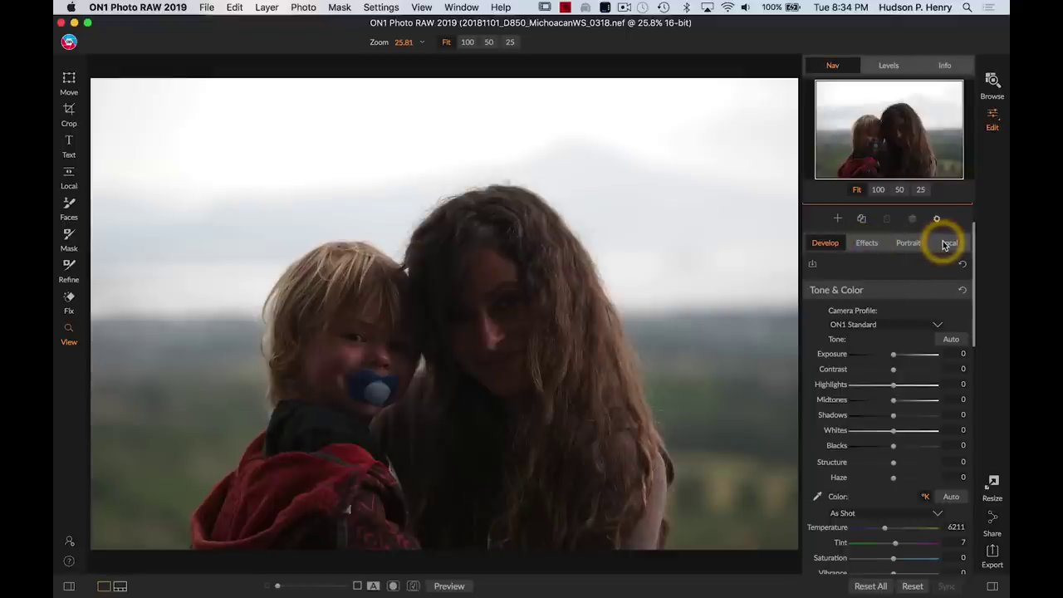
left_click(944, 244)
left_click_drag(943, 244, 892, 272)
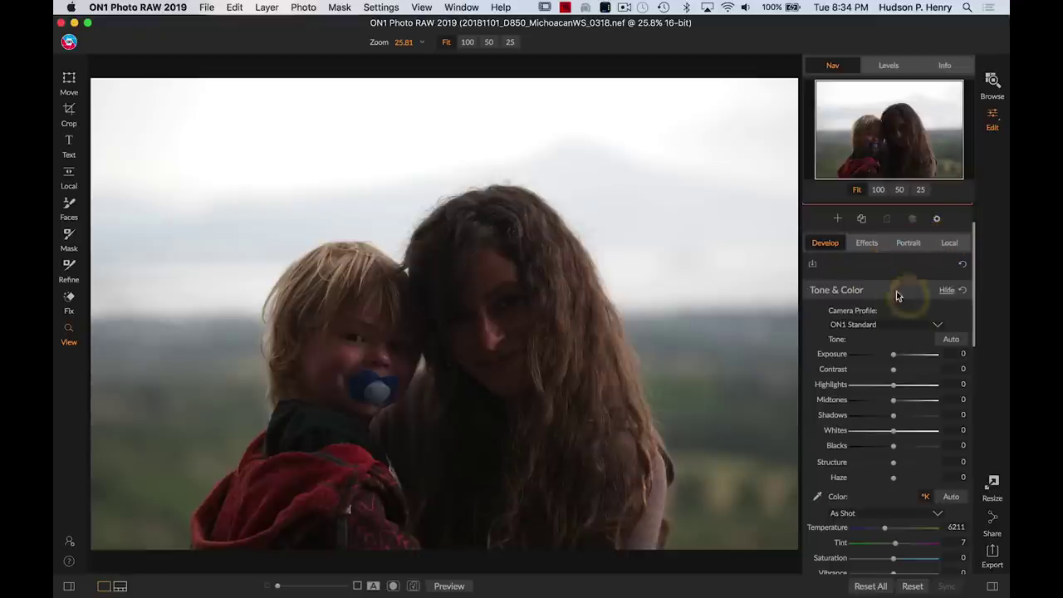
left_click(505, 308)
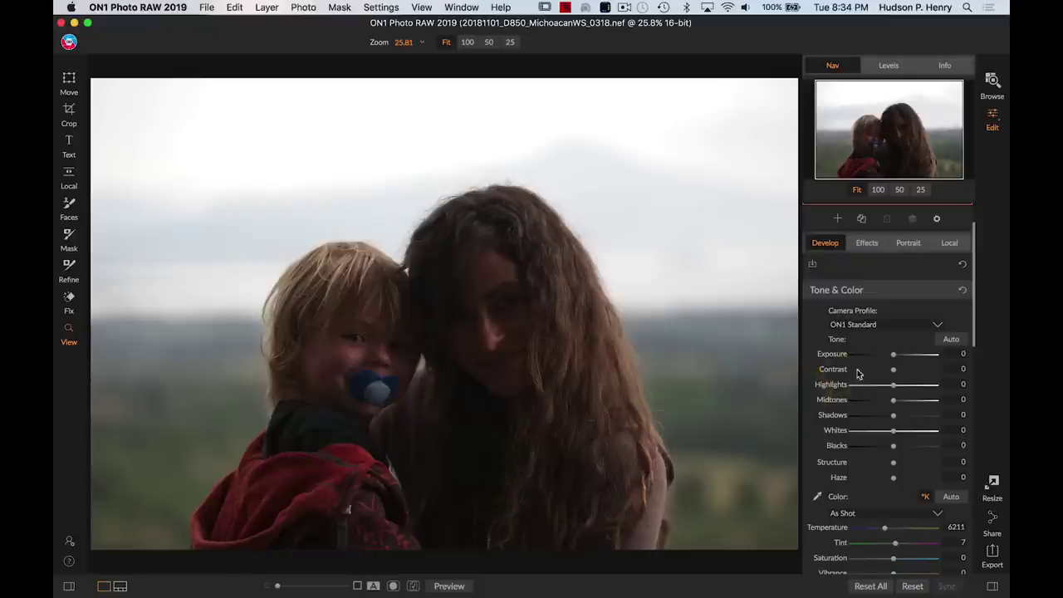
left_click(344, 356)
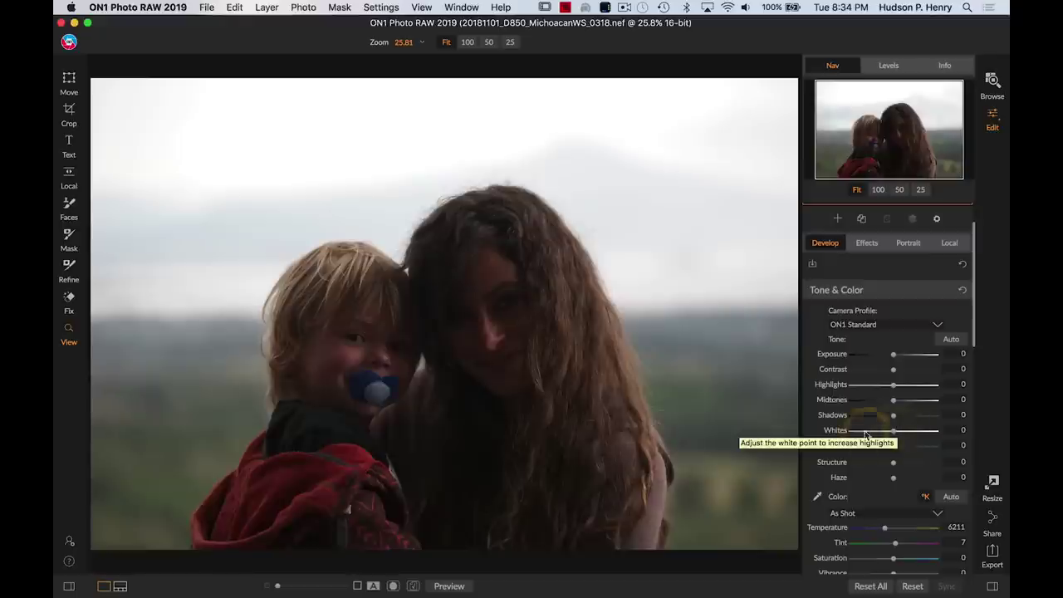
Set Blacks to -12 while previewing clipping.
left_click(889, 430)
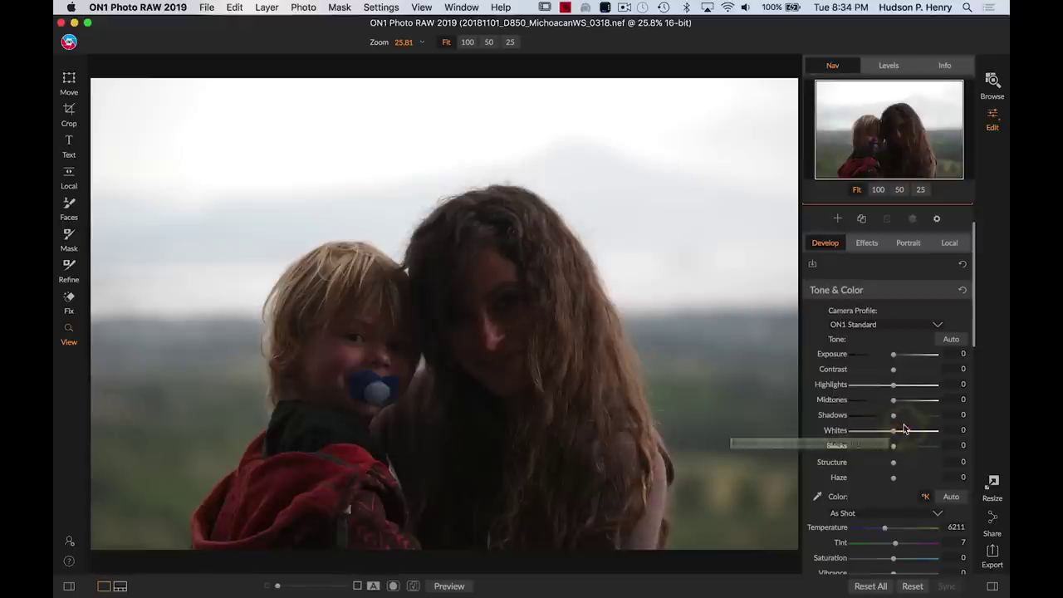
left_click(903, 396)
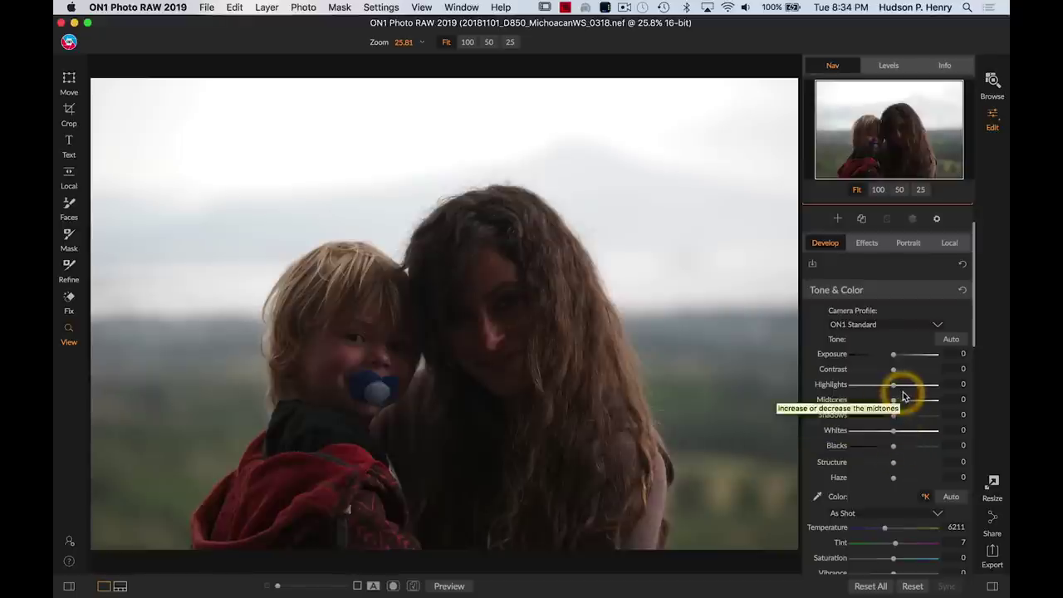
left_click(893, 432)
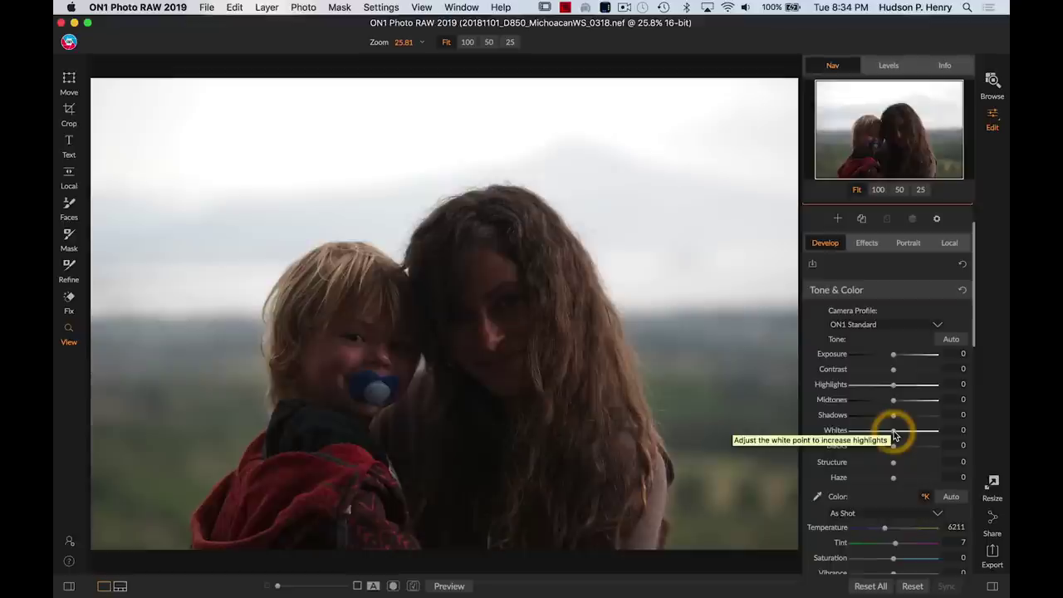
left_click(893, 449)
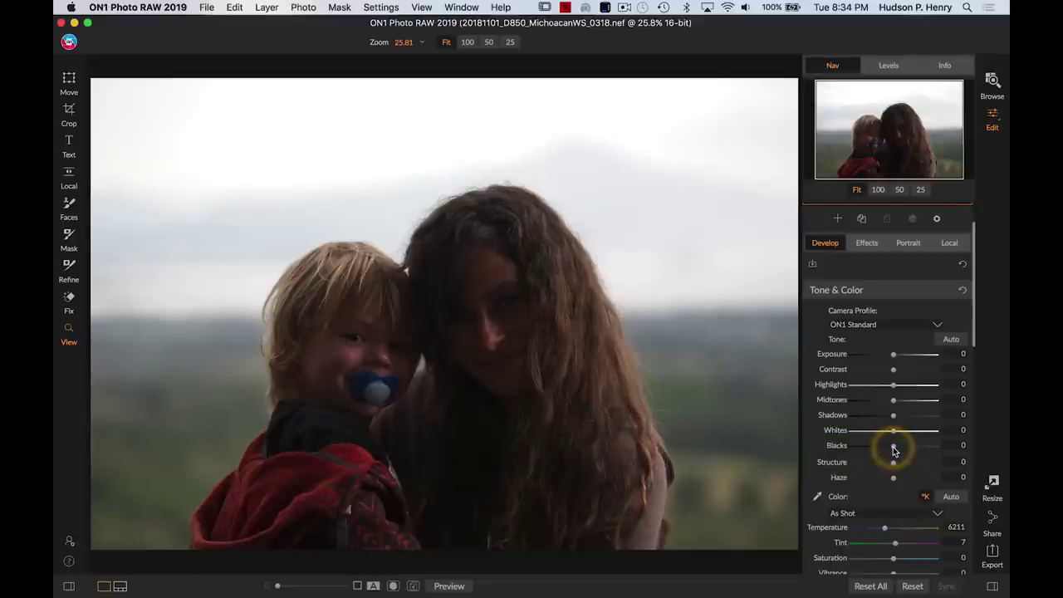
mouse_move(893, 449)
left_mouse_down()
mouse_move(914, 449)
mouse_move(887, 451)
left_mouse_up()
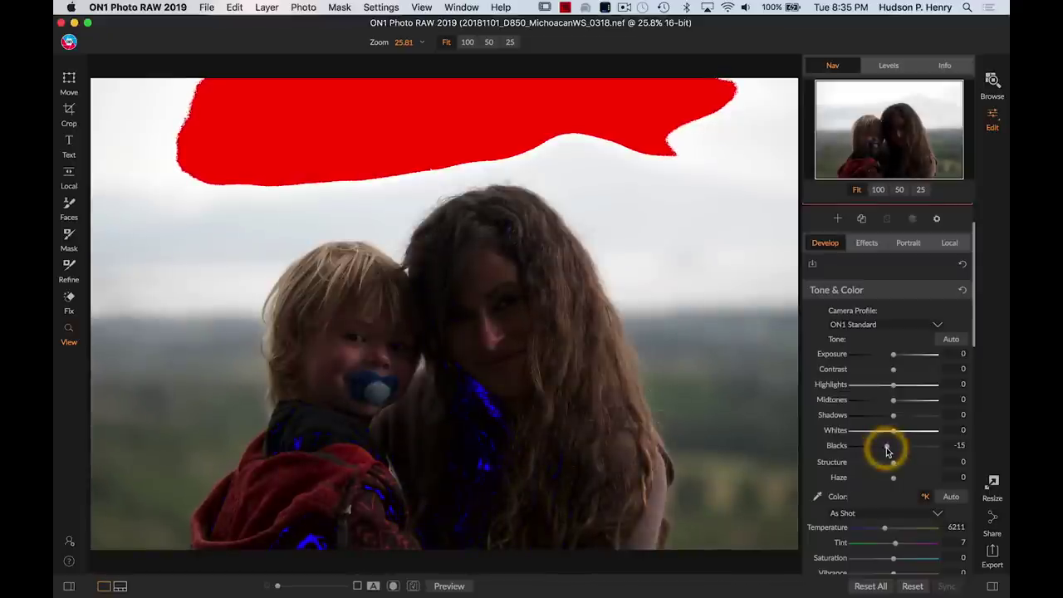
left_click_drag(888, 450, 887, 450)
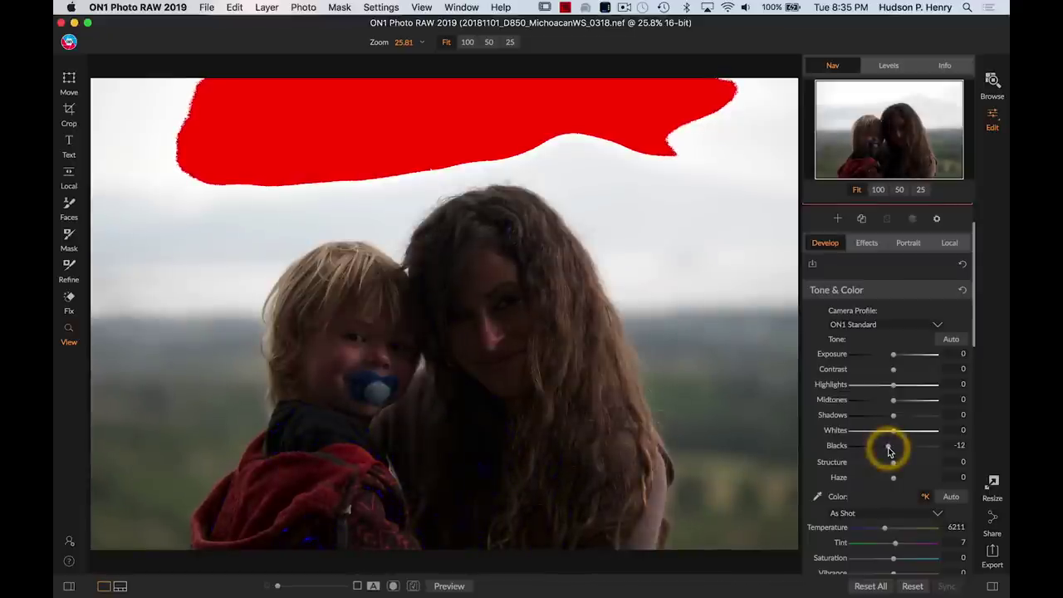
Set Whites -40, Highlights -36, Shadows 41, Midtones -2, then compare against the original.
left_click(893, 433)
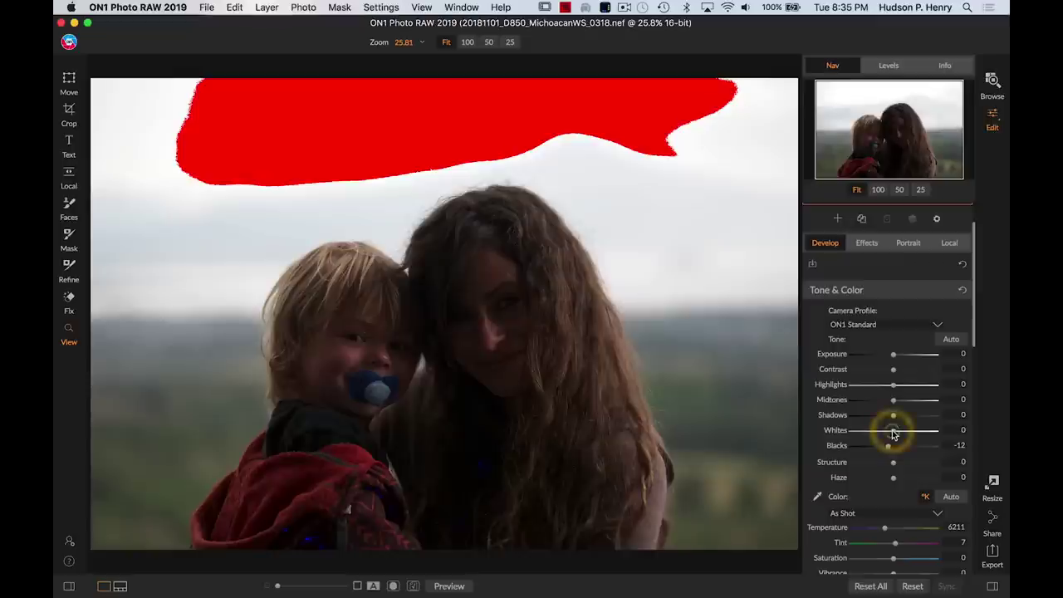
left_click_drag(893, 432, 876, 432)
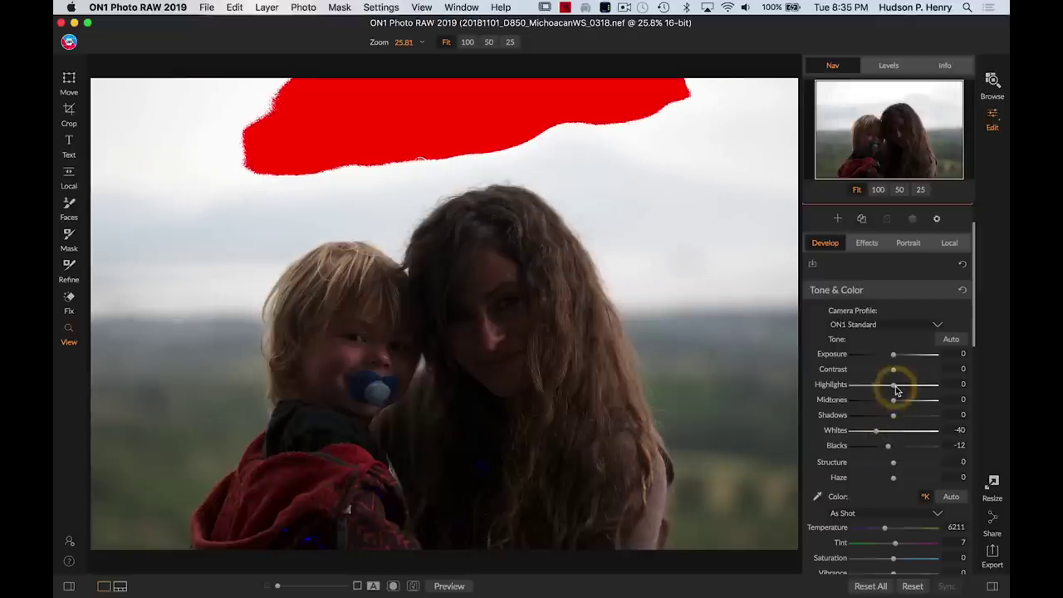
left_click_drag(894, 389, 876, 389)
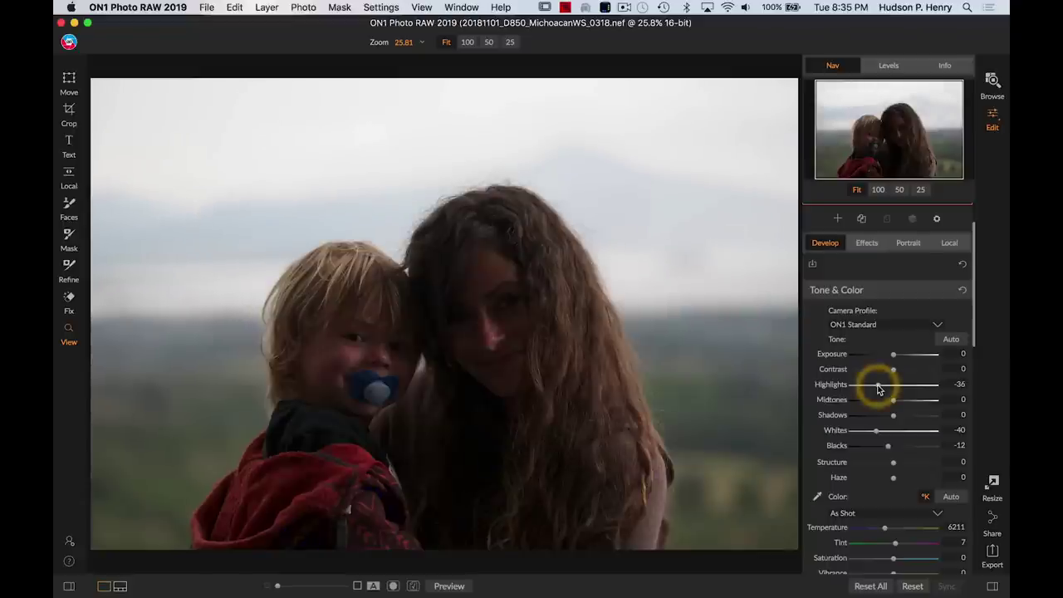
left_click_drag(893, 415, 913, 418)
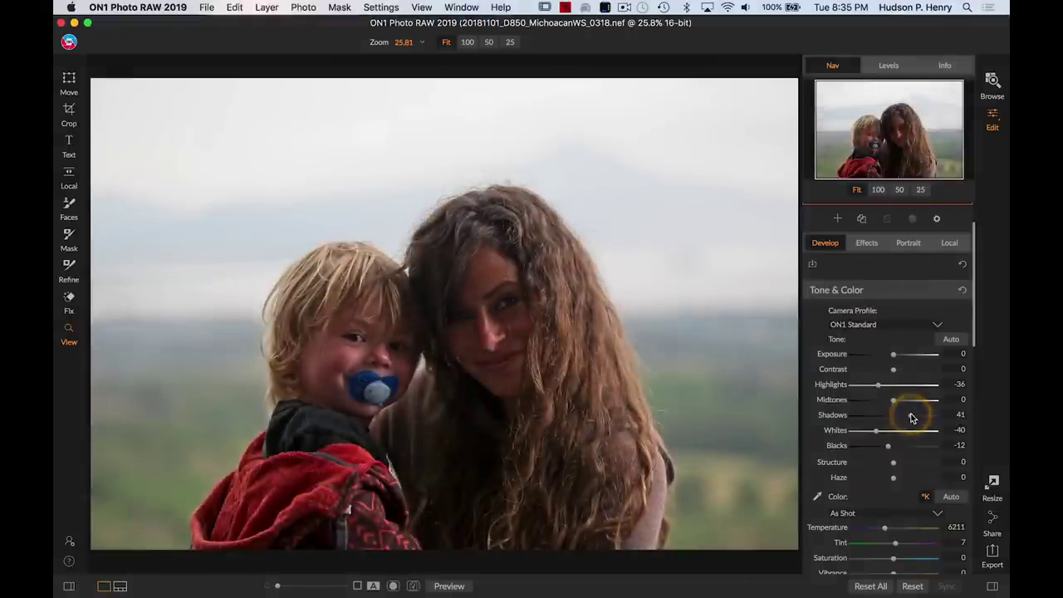
mouse_move(894, 405)
left_mouse_down()
mouse_move(877, 403)
mouse_move(893, 405)
left_mouse_up()
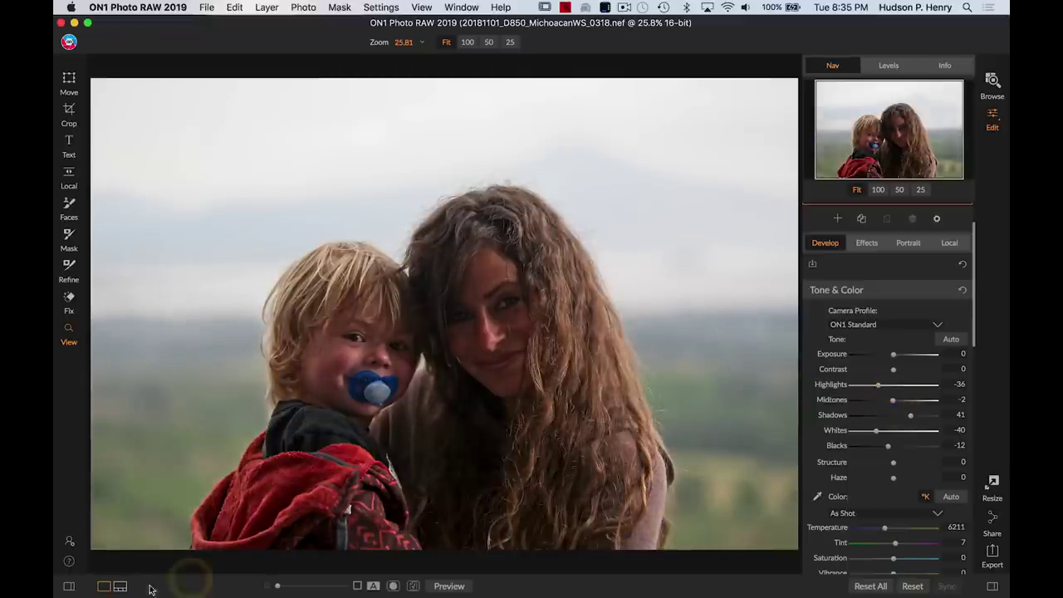
left_click(450, 586)
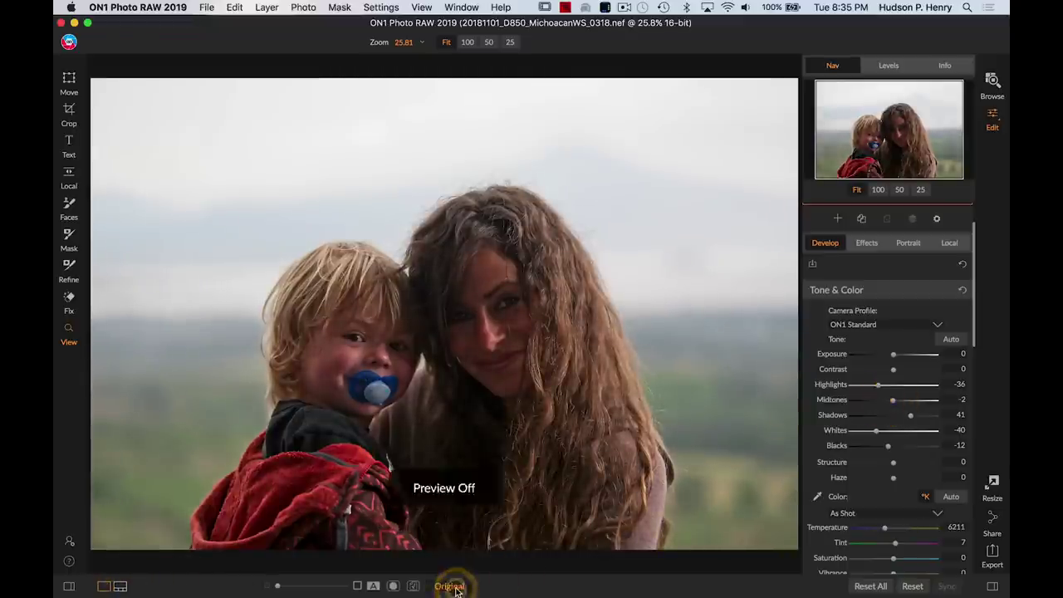
left_click(453, 588)
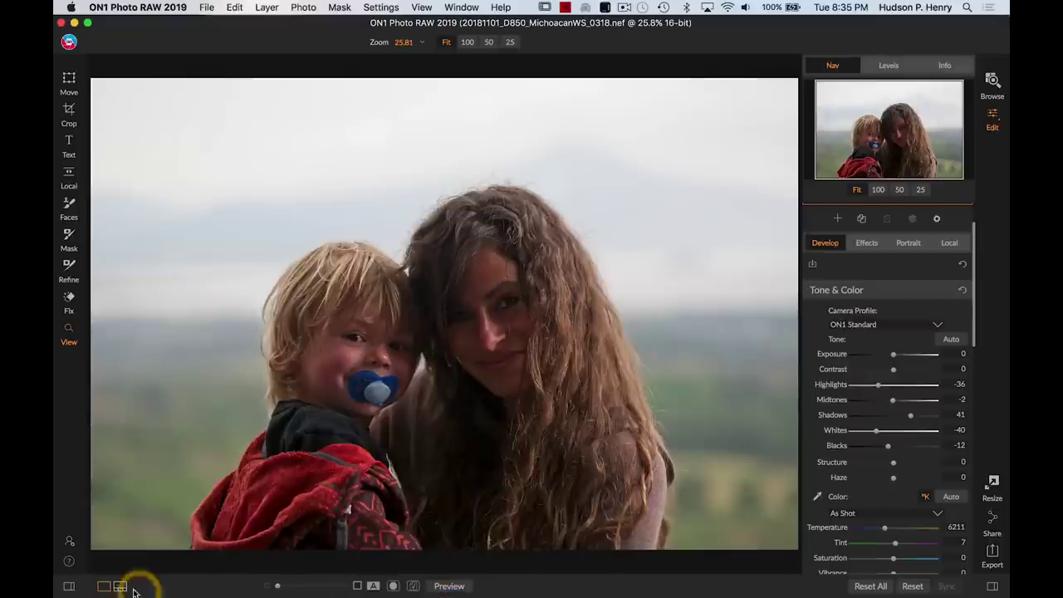
Return to the library filmstrip and show tower photo 0243 in the main preview.
left_click(120, 586)
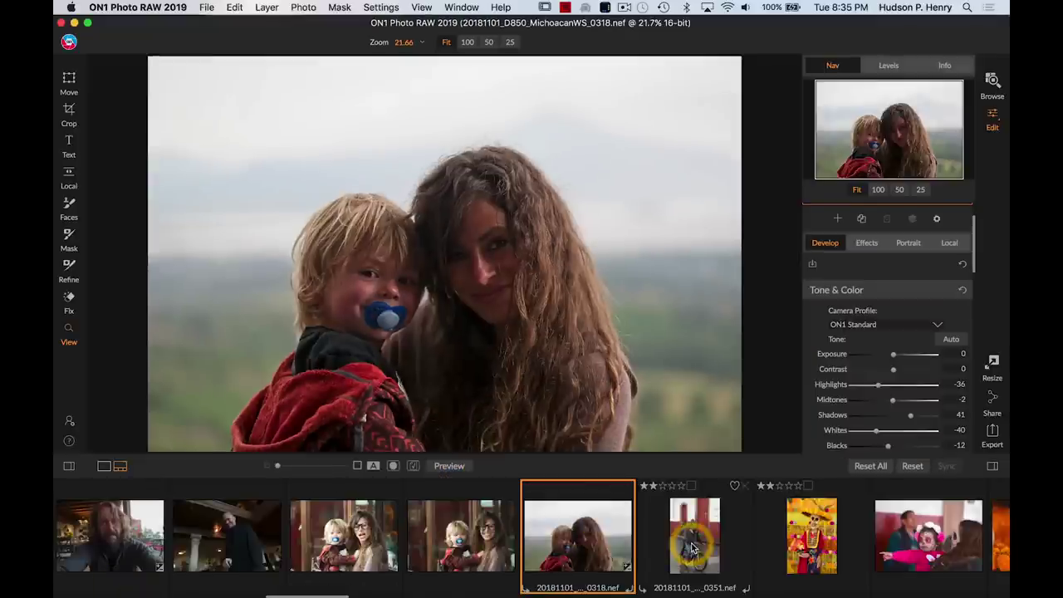
scroll(692, 548, "left", 10)
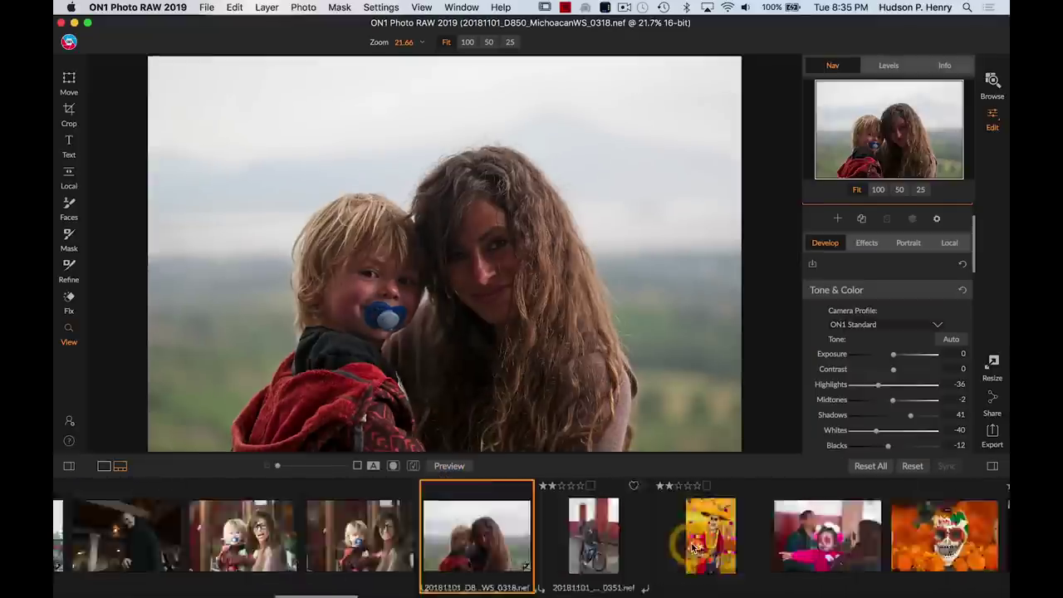
scroll(692, 547, "left", 3)
left_click(990, 83)
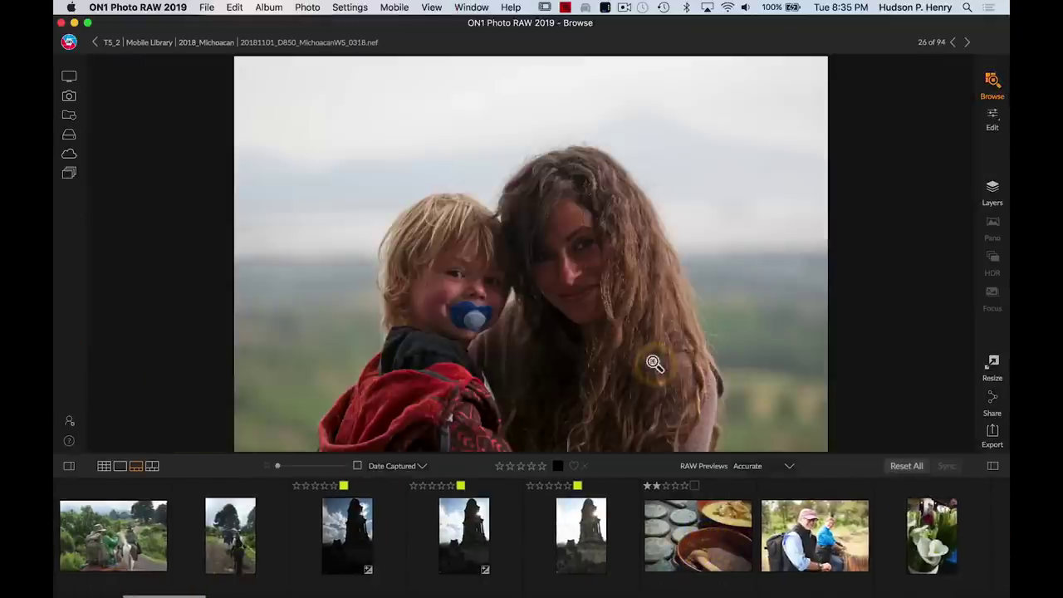
left_click(352, 536)
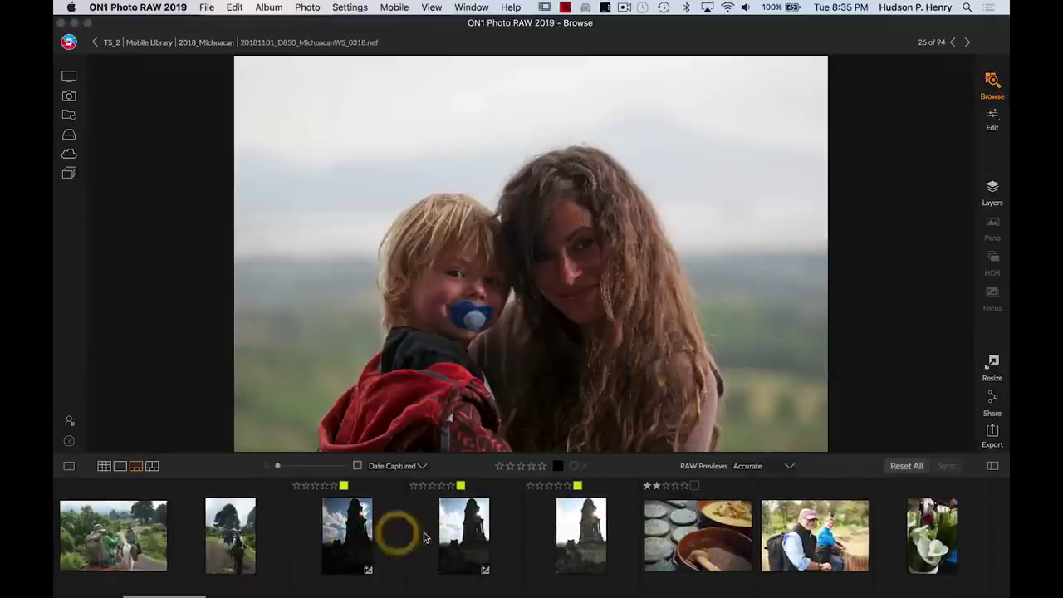
double_click(357, 534)
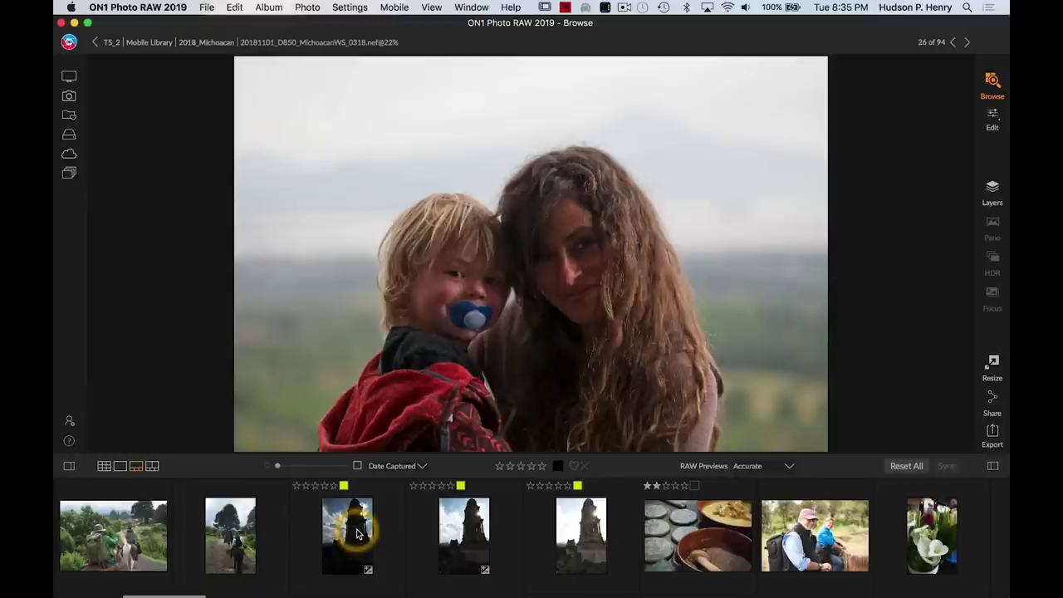
left_click(357, 533)
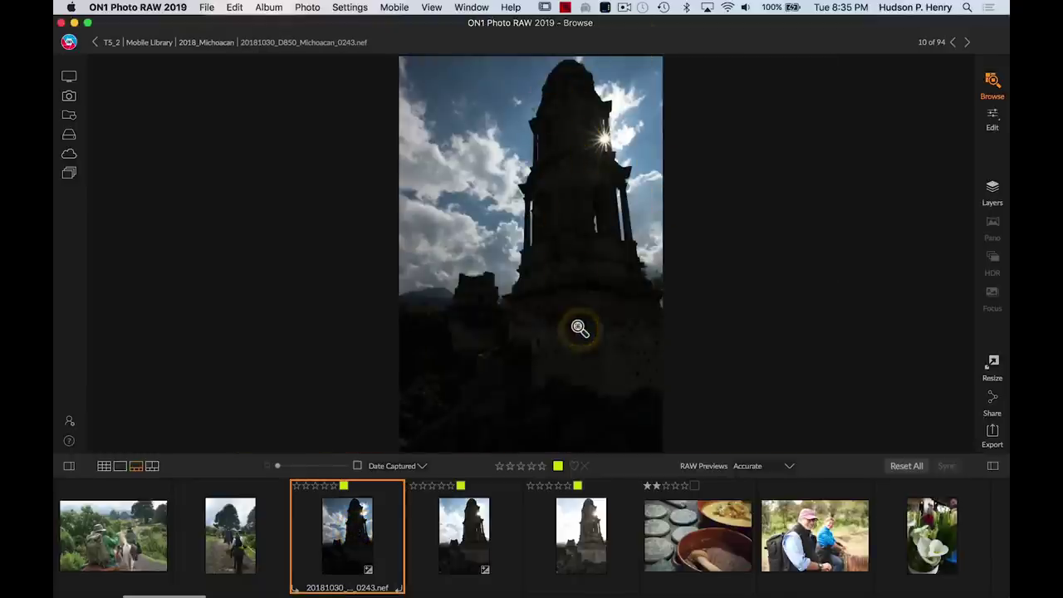
Select bracketed tower exposures 0243 through 0245 together.
left_click(581, 331)
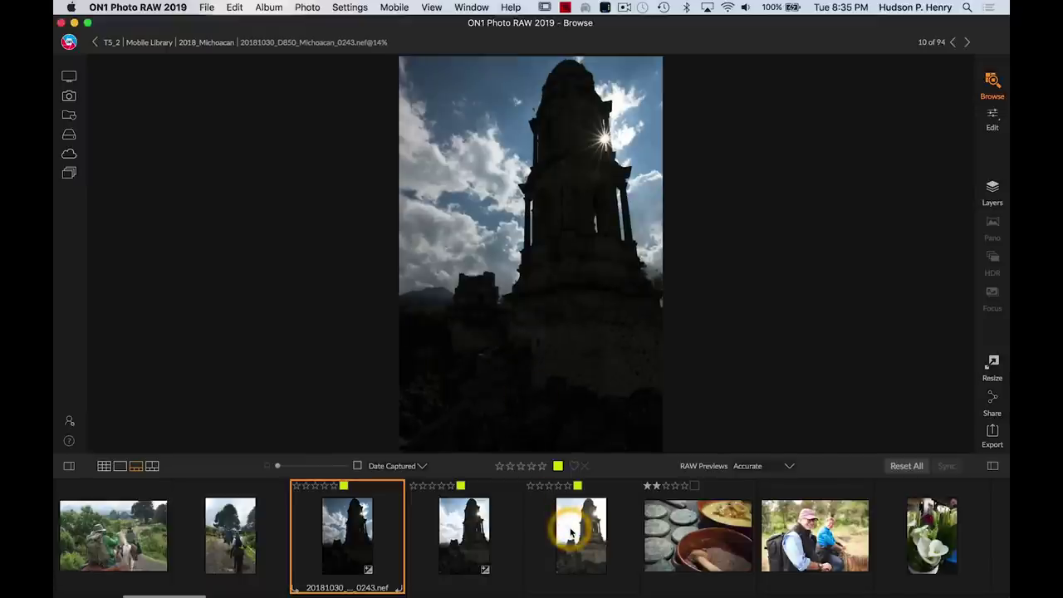
left_click(571, 533, "shift")
left_click(570, 533)
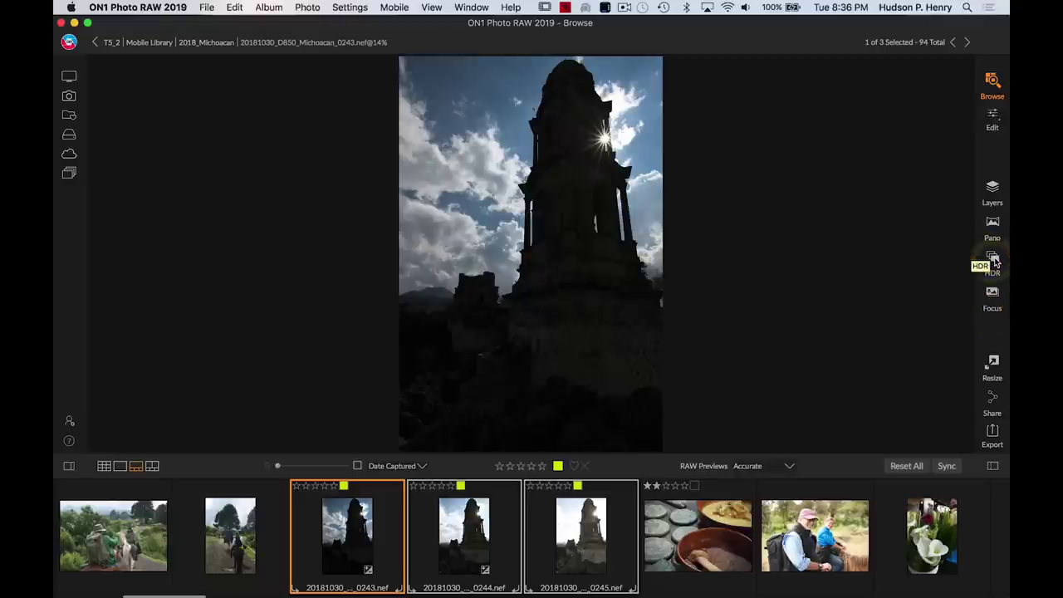
left_click(994, 261)
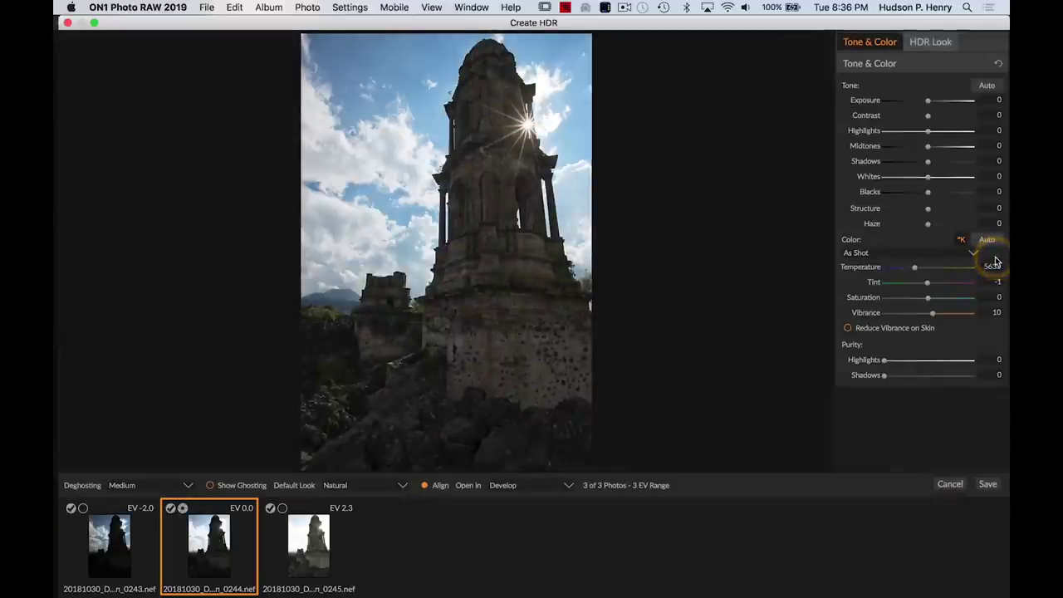
left_click(401, 487)
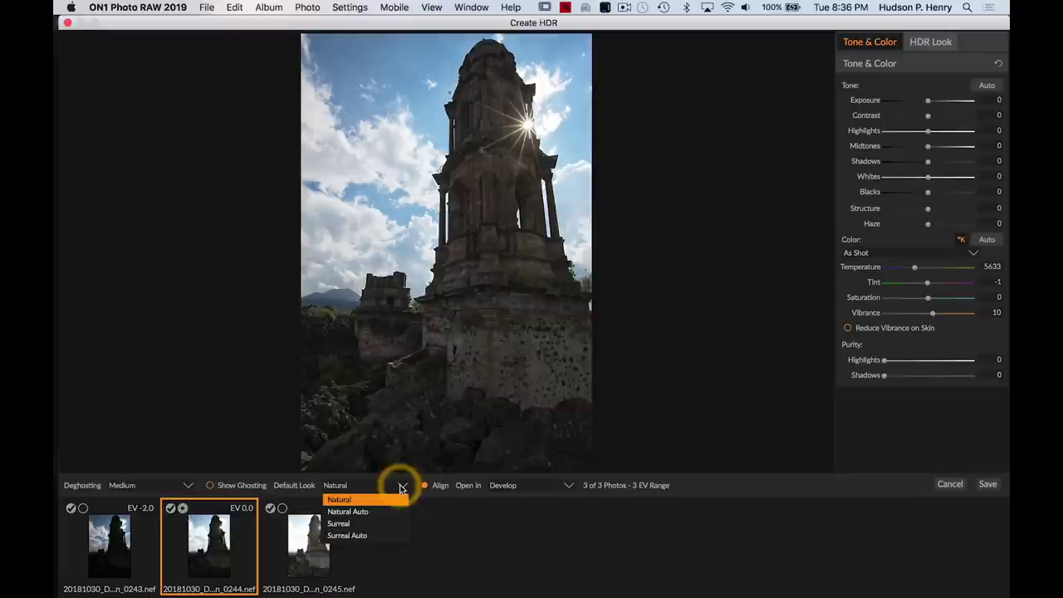
left_click(365, 499)
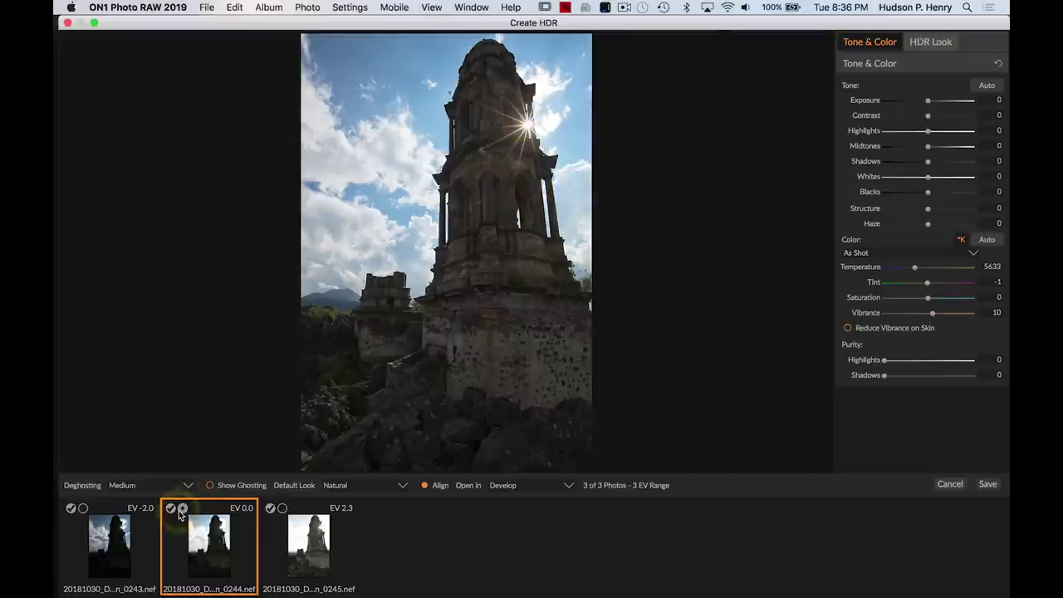
left_click(83, 508)
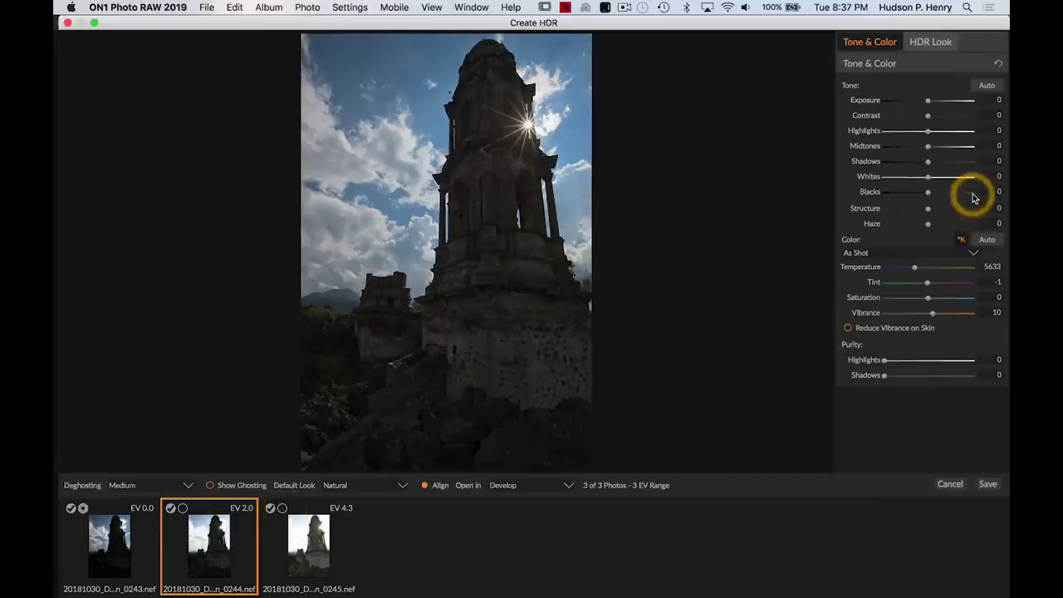
left_click_drag(927, 167, 934, 166)
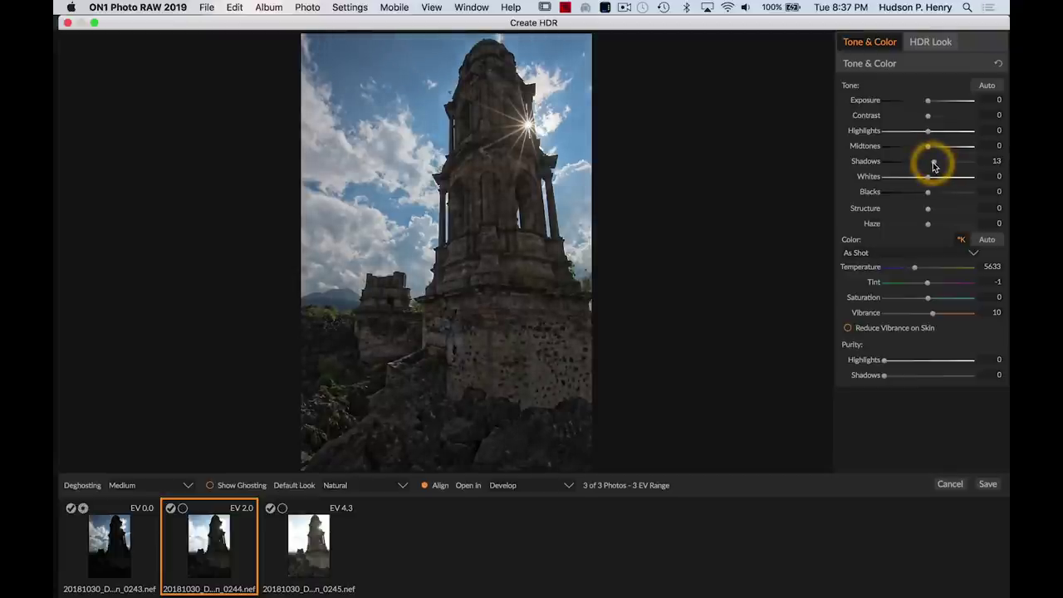
left_click(950, 484)
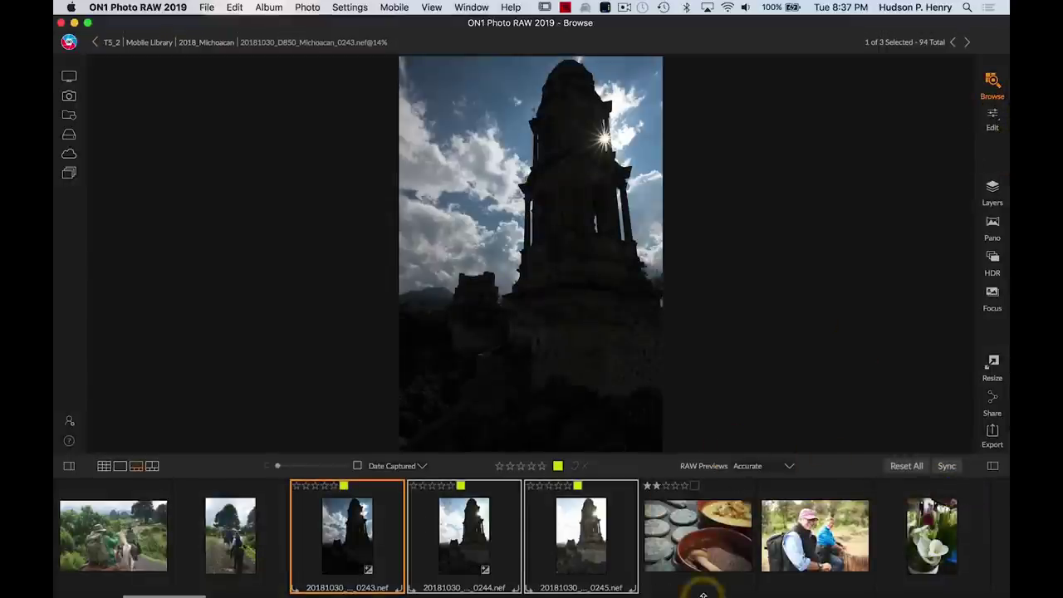
Scroll to the Day-of-the-Dead portraits and preview the archway portrait, then 0522.
scroll(728, 550, "right", 10)
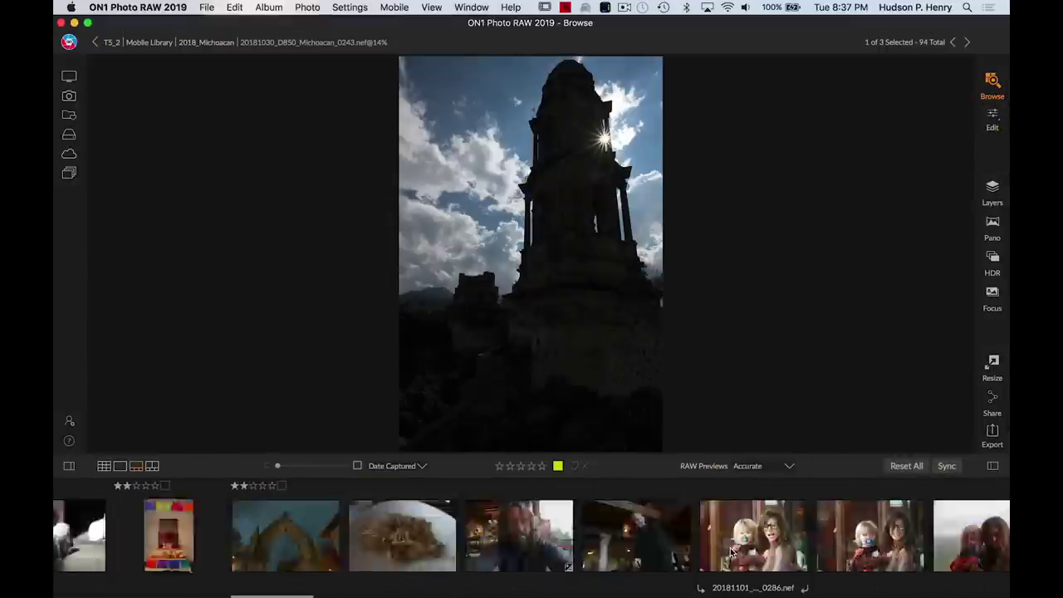
scroll(731, 550, "right", 15)
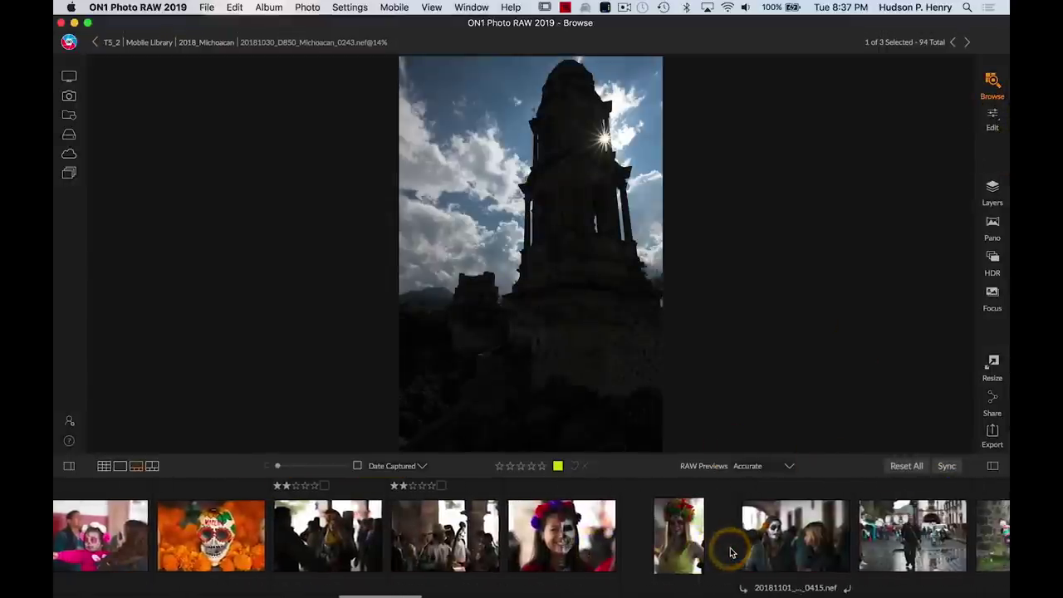
scroll(731, 552, "right", 12)
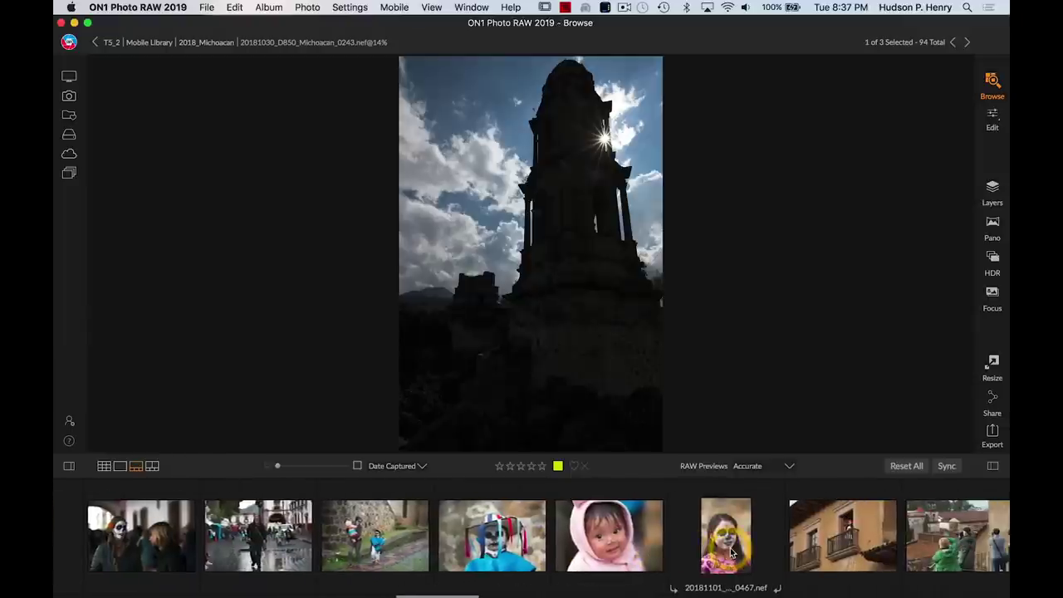
scroll(731, 552, "right", 10)
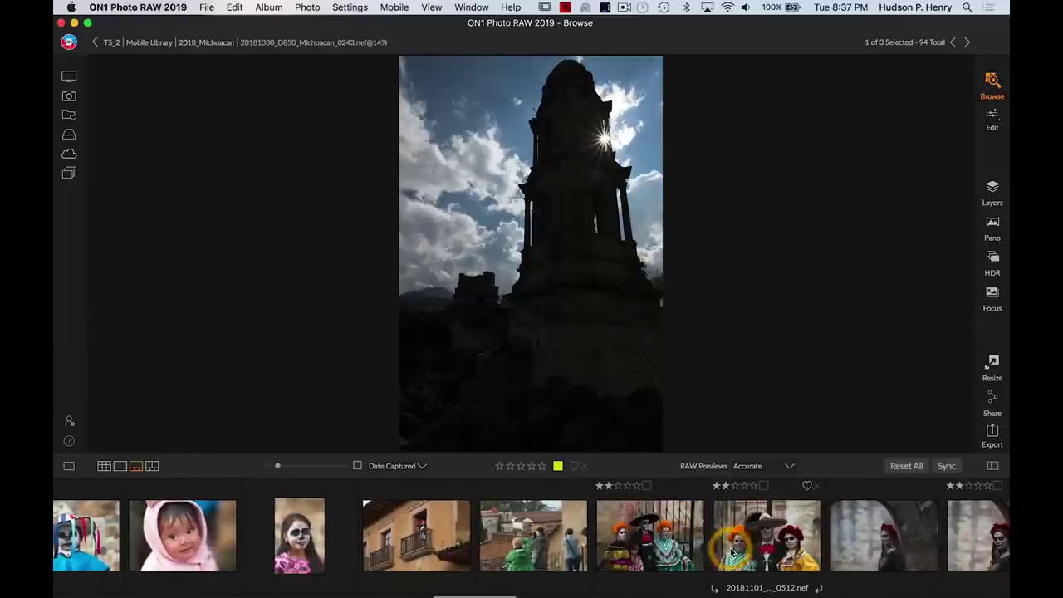
scroll(730, 552, "right", 4)
left_click(733, 536)
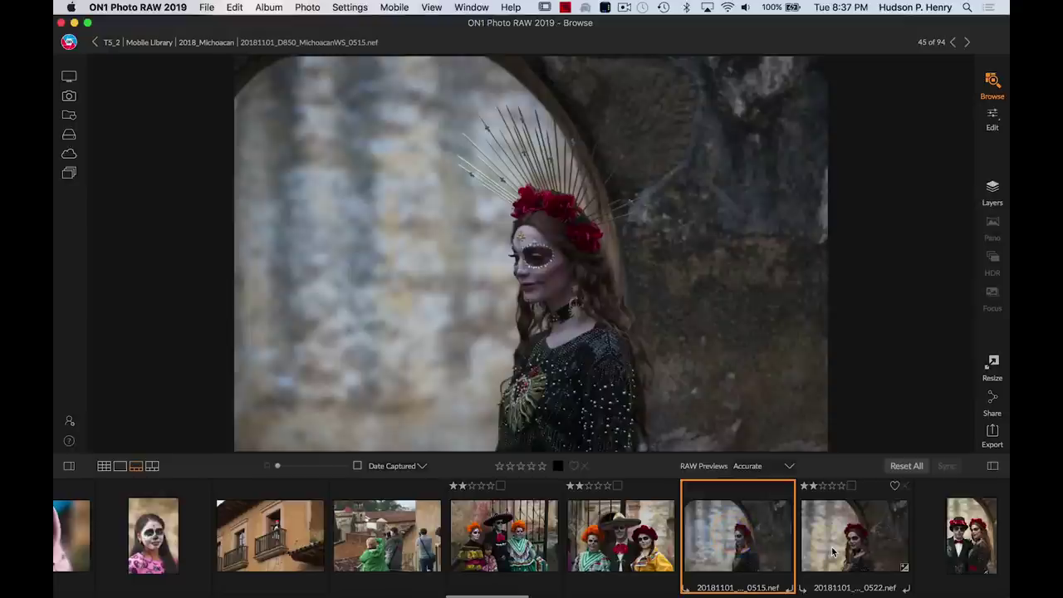
left_click(832, 551)
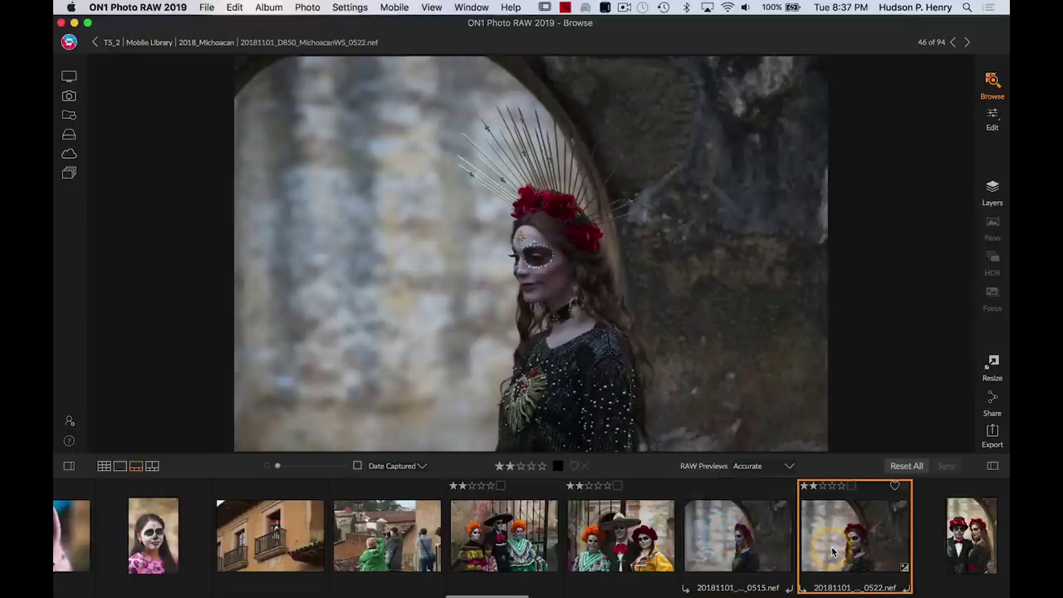
left_click(859, 548)
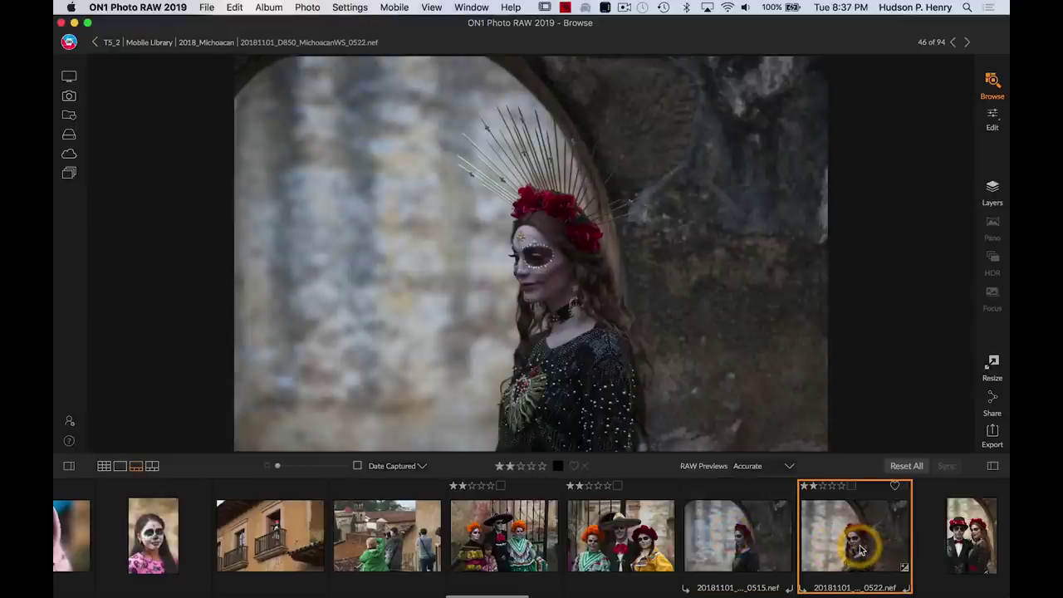
left_click(859, 548)
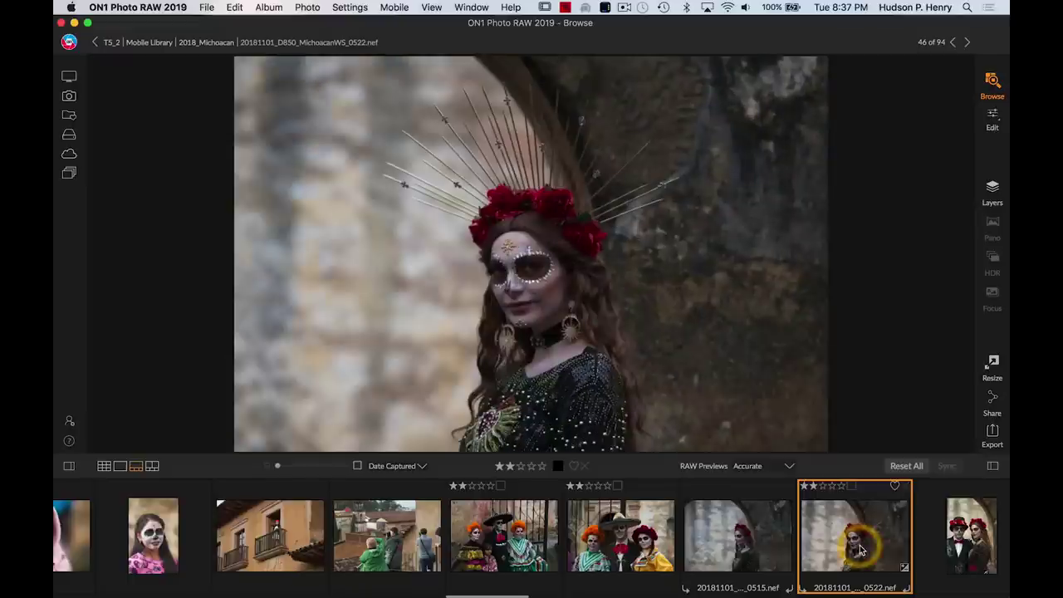
Open portrait 0522 in the Edit module.
left_click(988, 124)
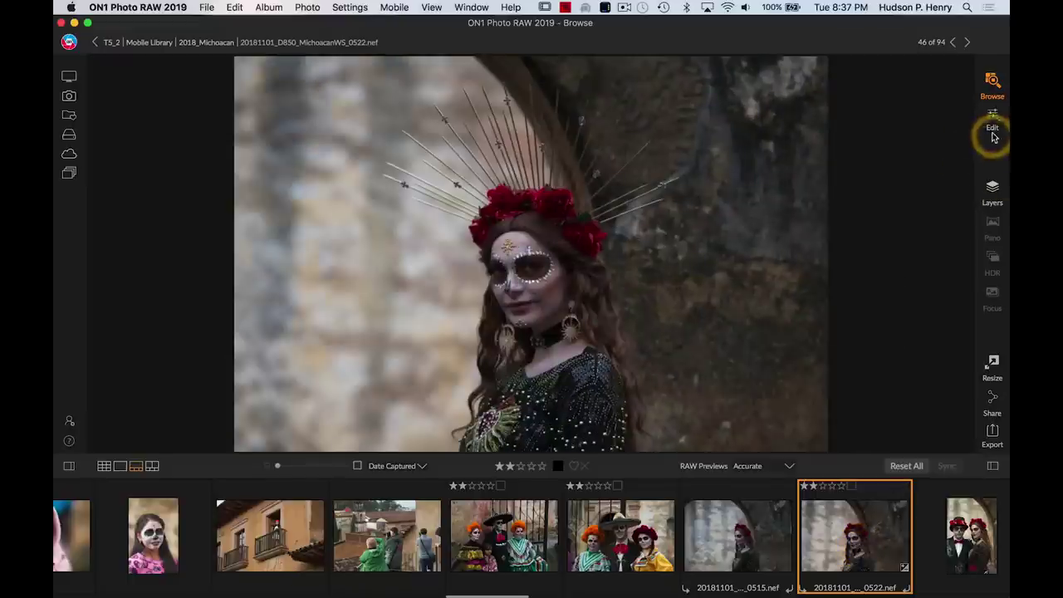
left_click(993, 194)
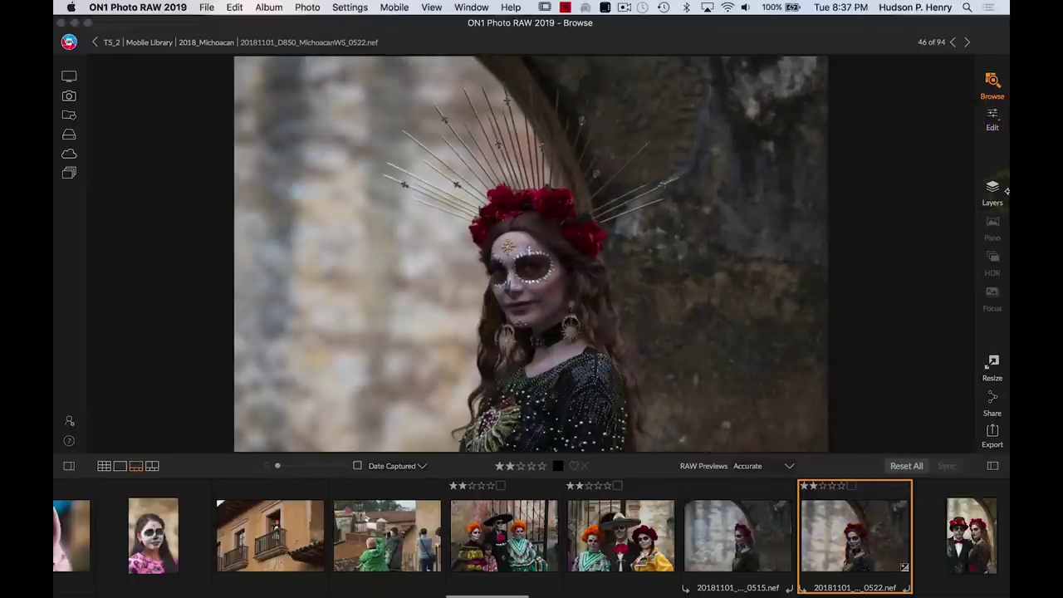
left_click(993, 119)
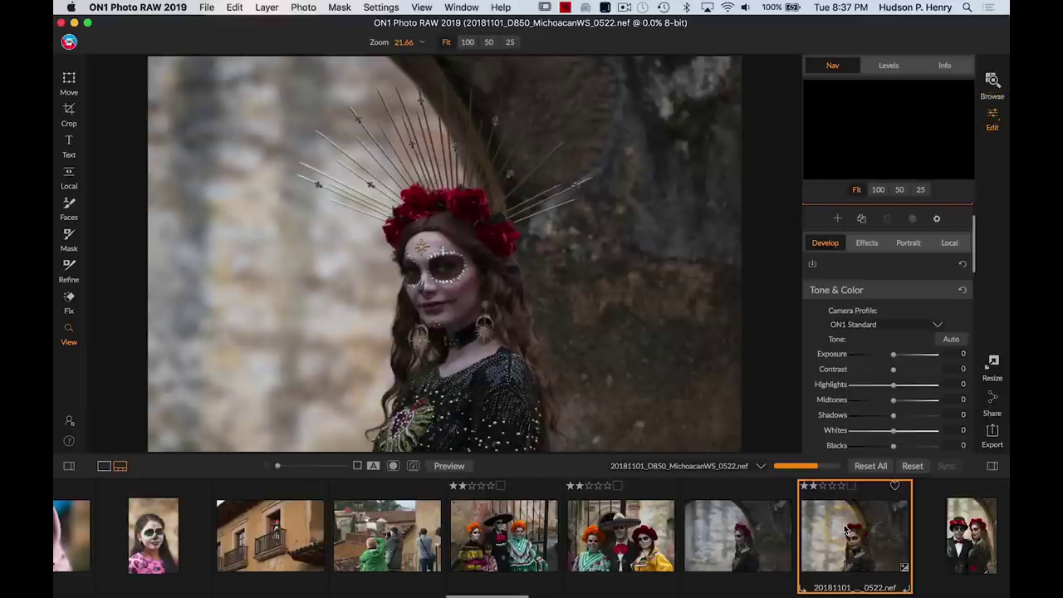
Wait for portrait 0522 to load in Develop, Tone sliders at 0 and color As Shot.
scroll(844, 529, "right", 3)
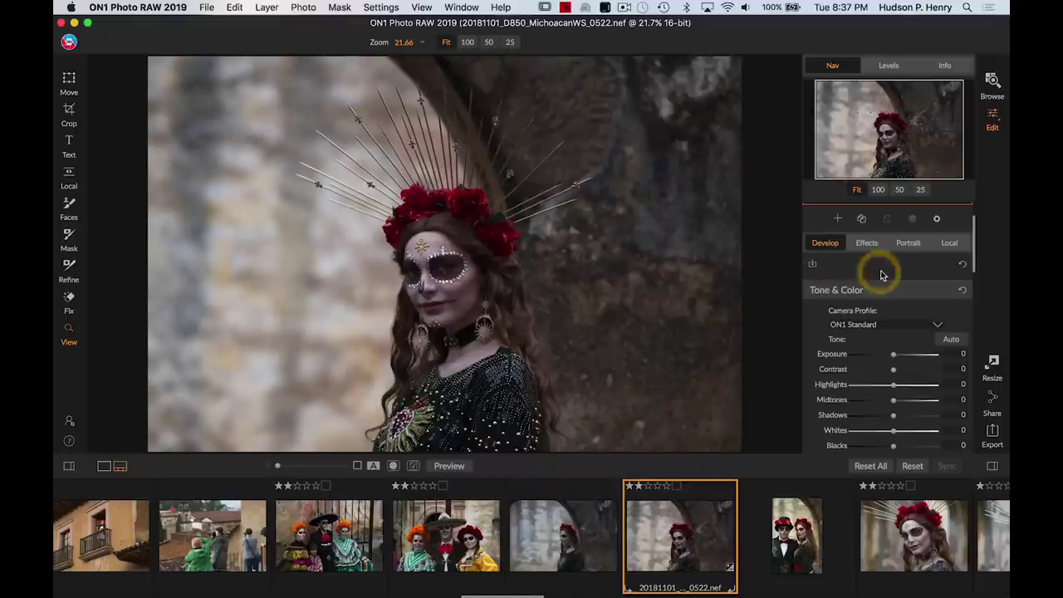
scroll(882, 275, "down", 2)
scroll(881, 275, "down", 5)
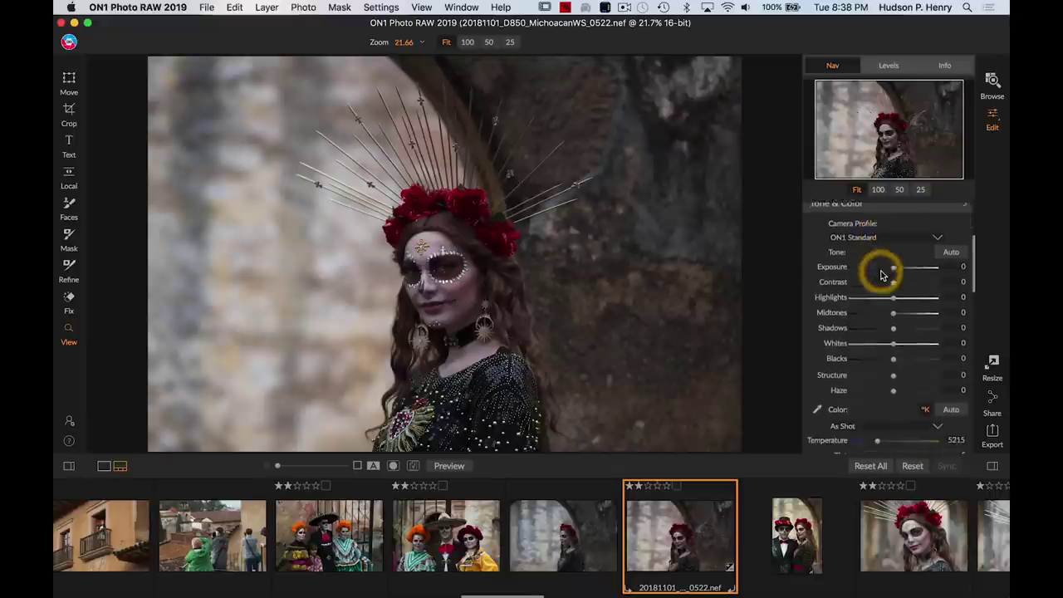
Widen the adjustments panel and hide the filmstrip to enlarge the portrait.
scroll(881, 271, "up", 4)
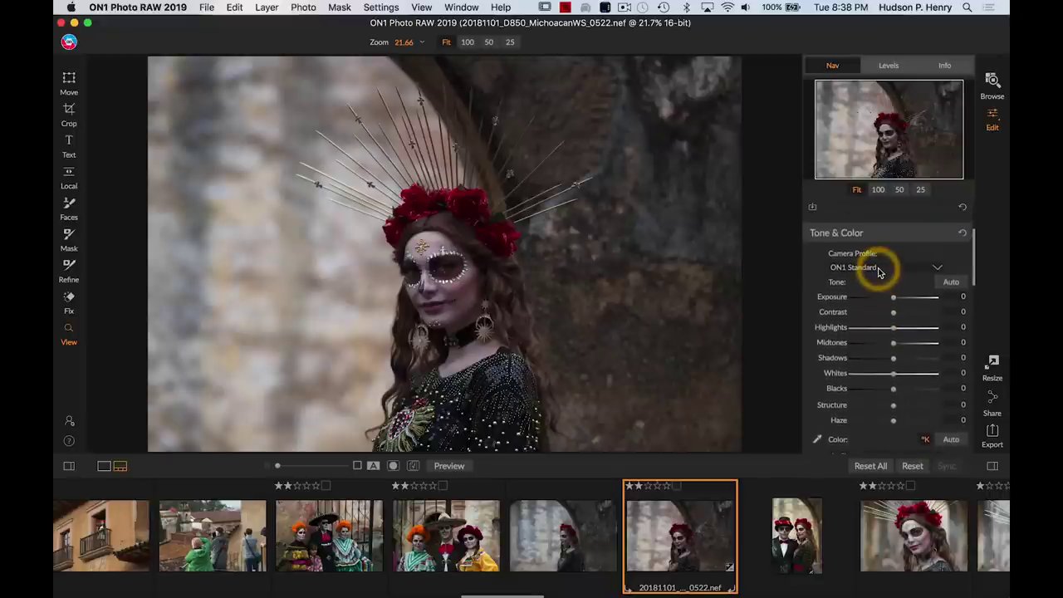
left_click_drag(805, 255, 707, 272)
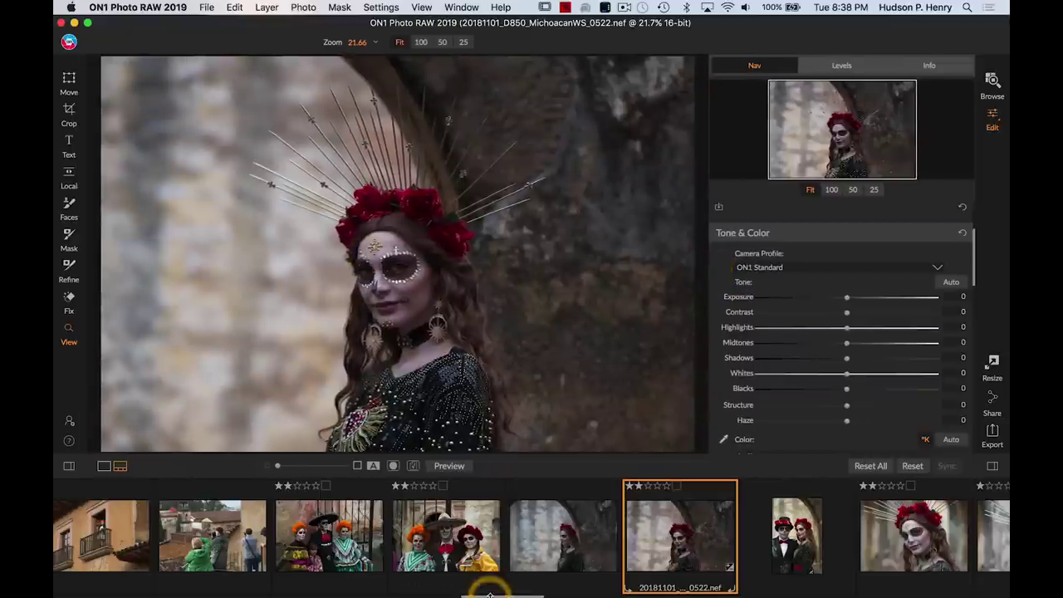
left_click(104, 466)
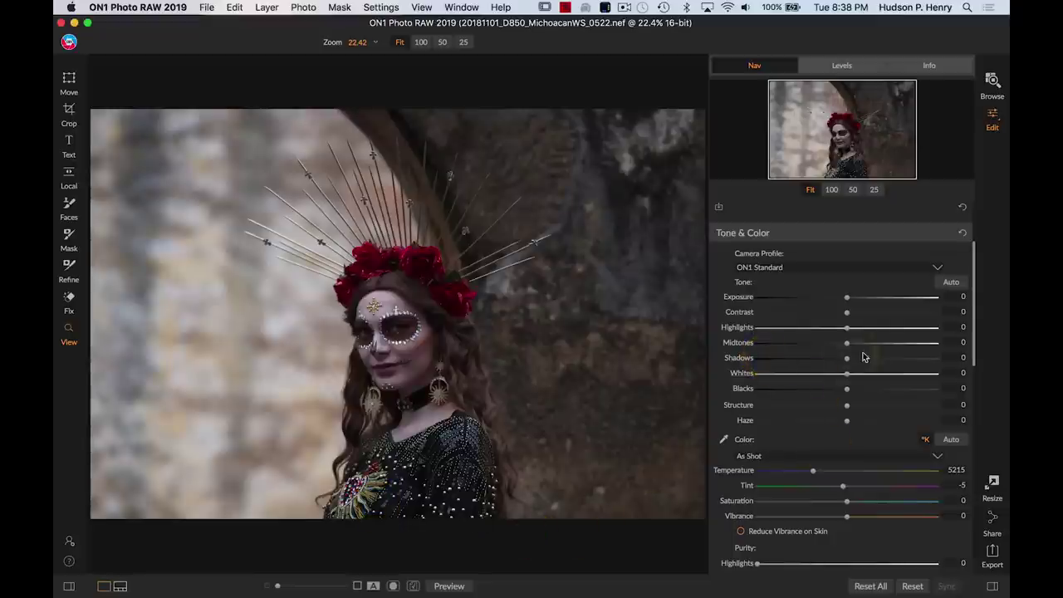
Reveal the portrait's Layers list and add a new layer.
left_click(845, 326)
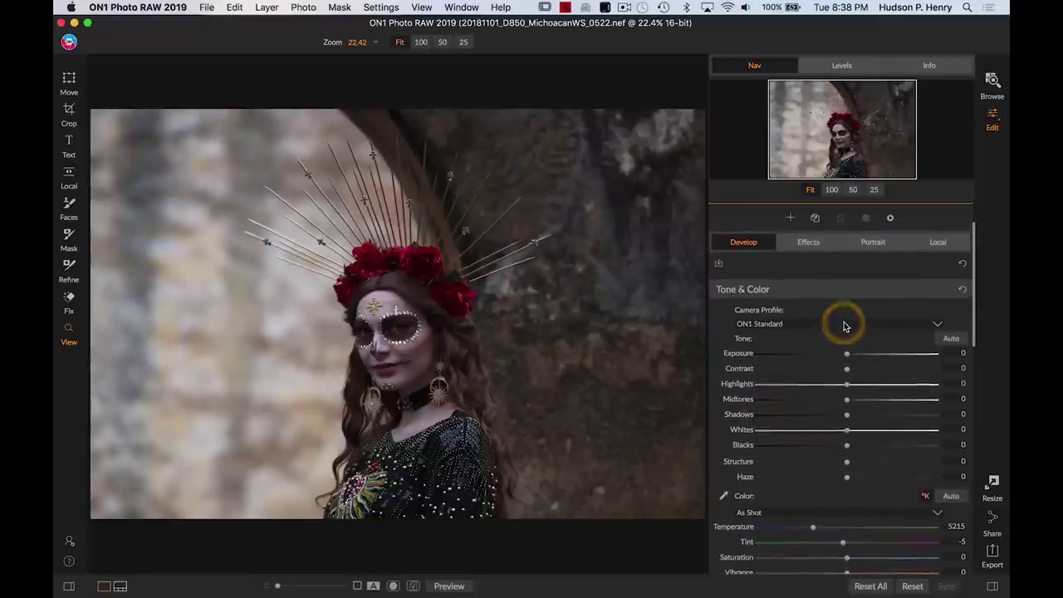
left_click(843, 325)
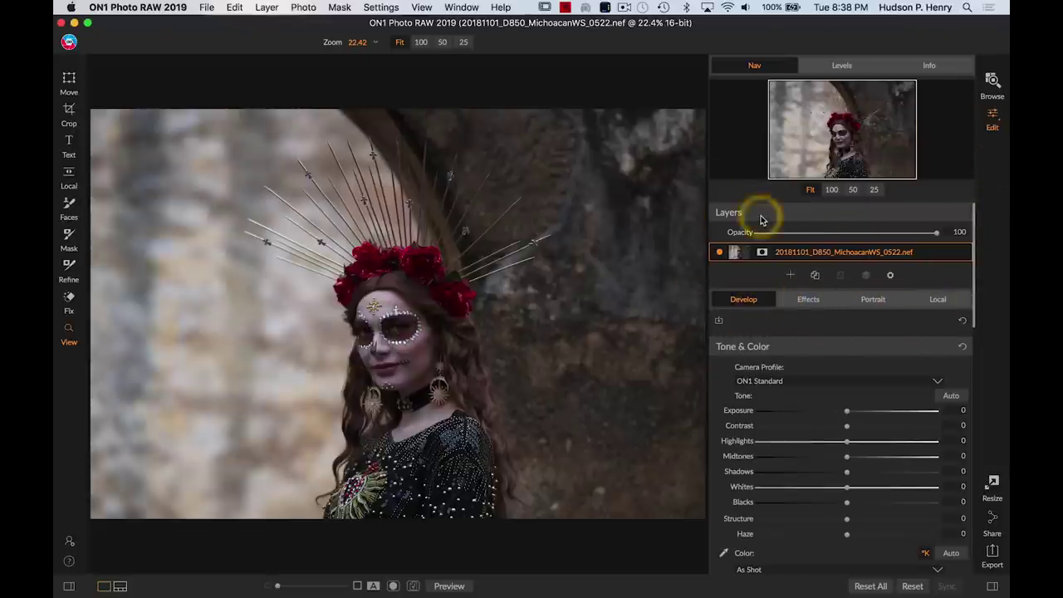
left_click(790, 275)
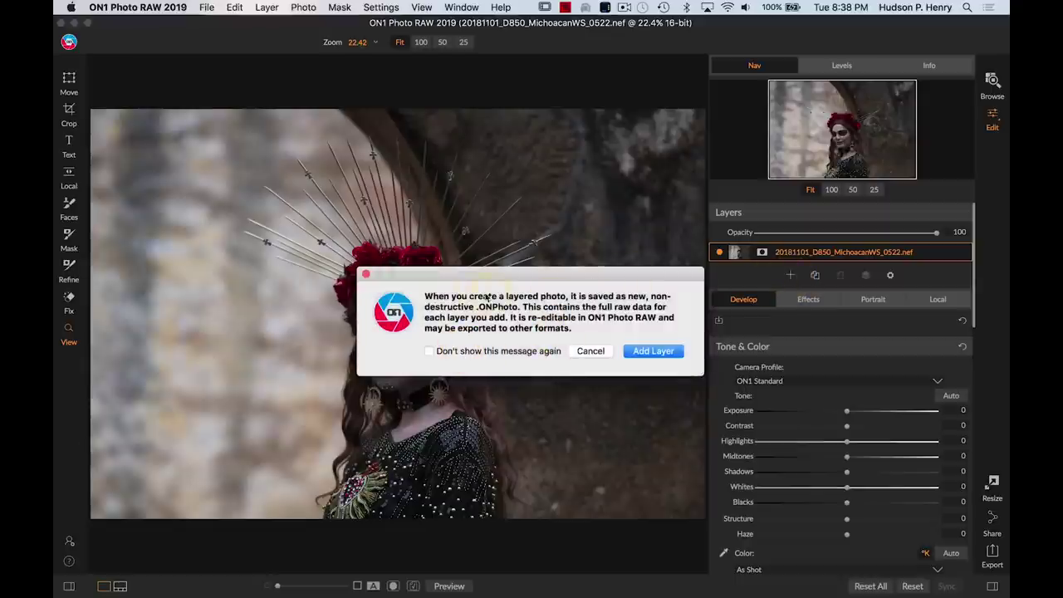
Confirm the layered .ONPhoto notice, then cancel out of the Extras 2019 backgrounds browser.
left_click(429, 351)
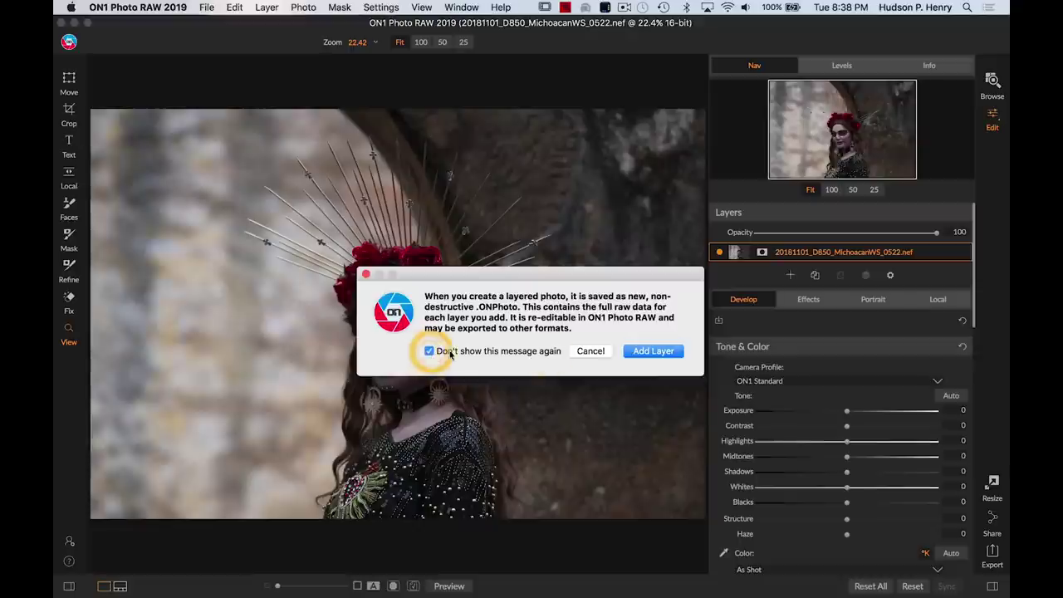
left_click(652, 350)
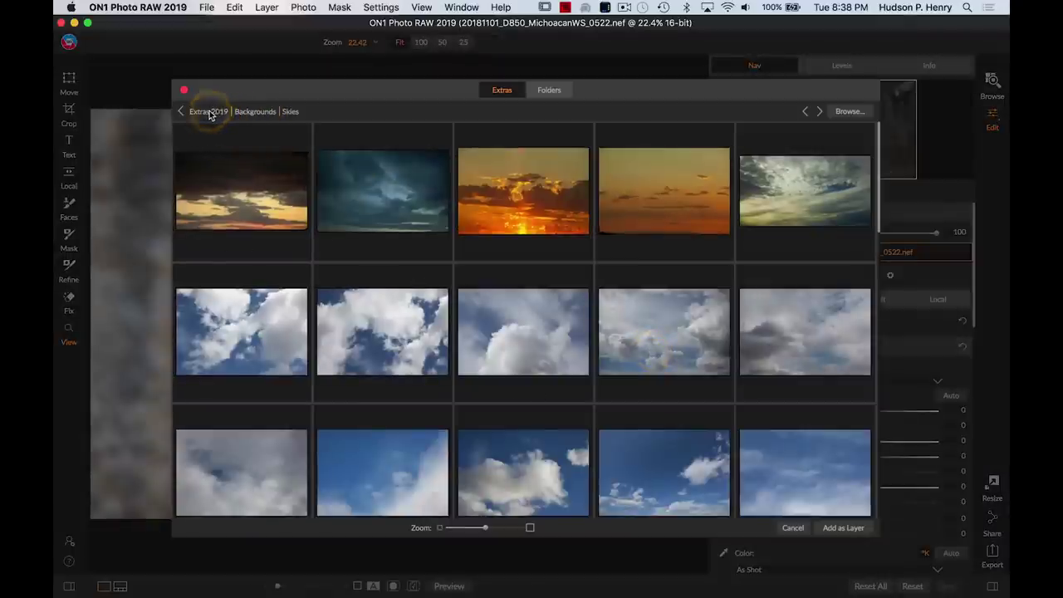
left_click(253, 113)
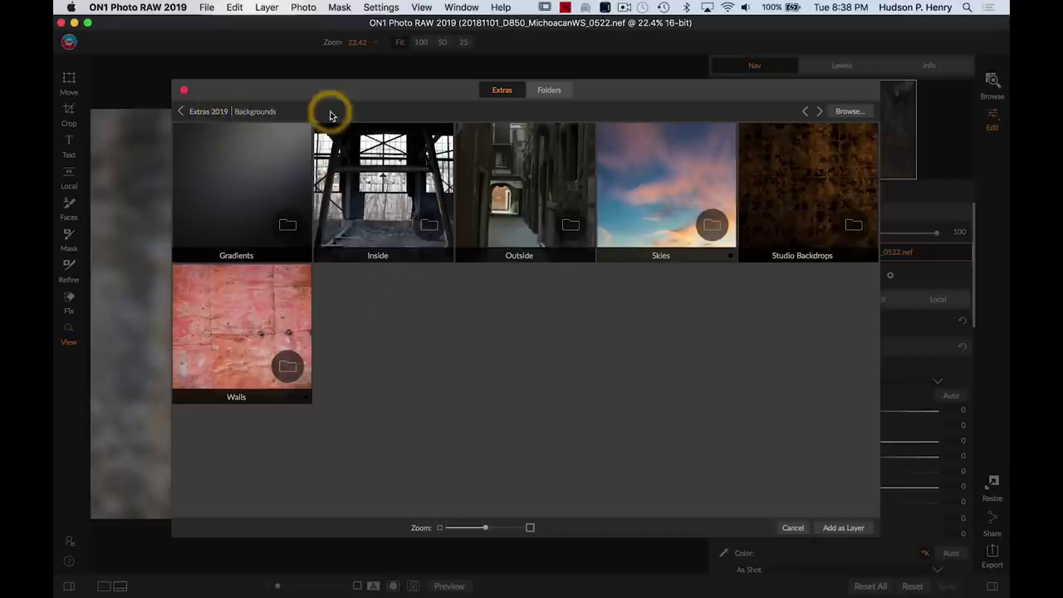
left_click(181, 112)
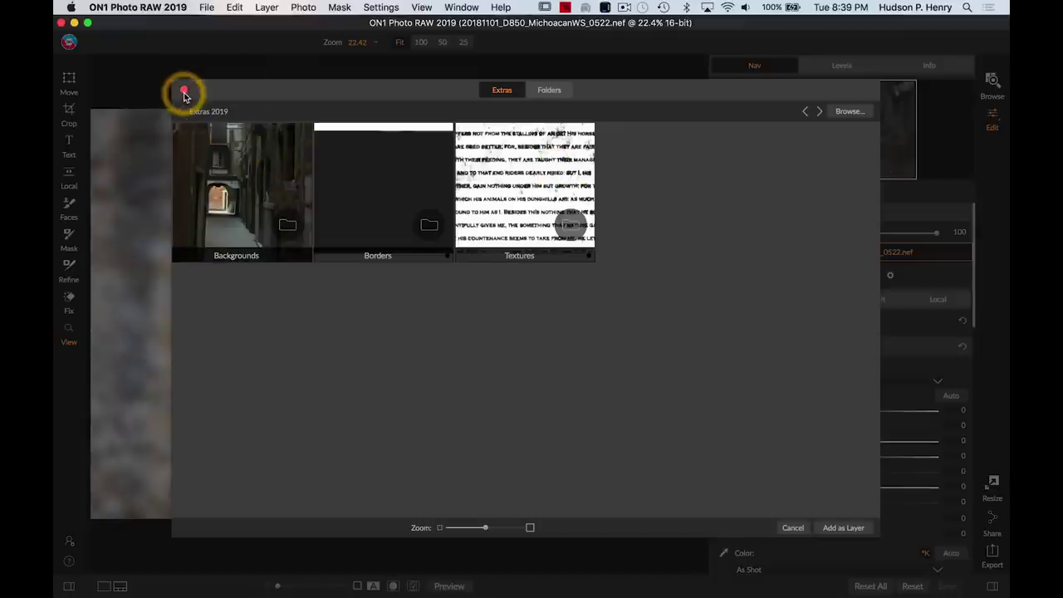
left_click(791, 526)
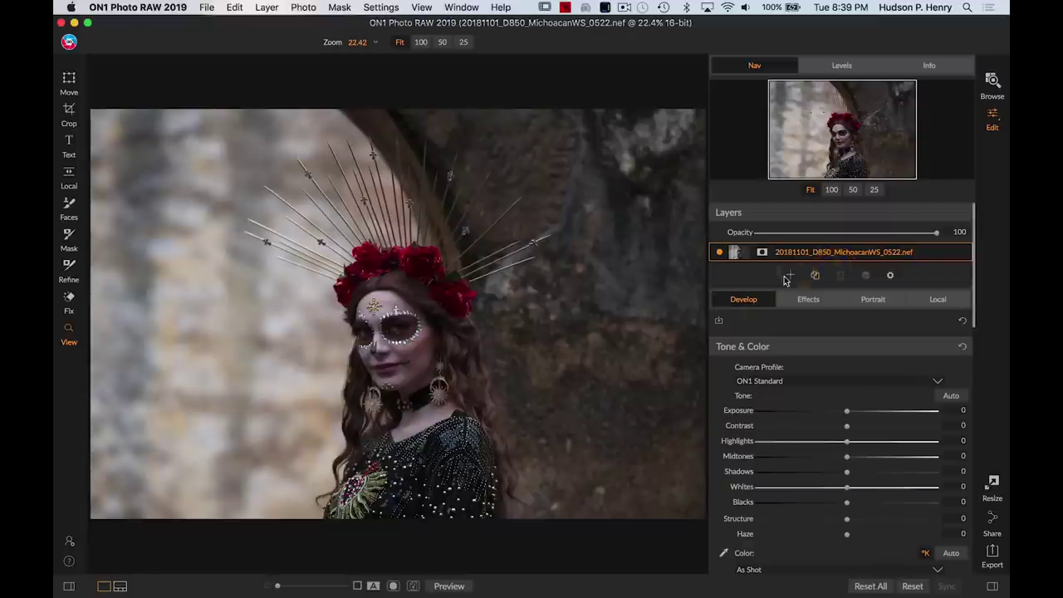
Enter crop mode with a Freeform box spanning the full 8256 × 5504 photo.
scroll(803, 343, "down", 2)
scroll(803, 343, "down", 3)
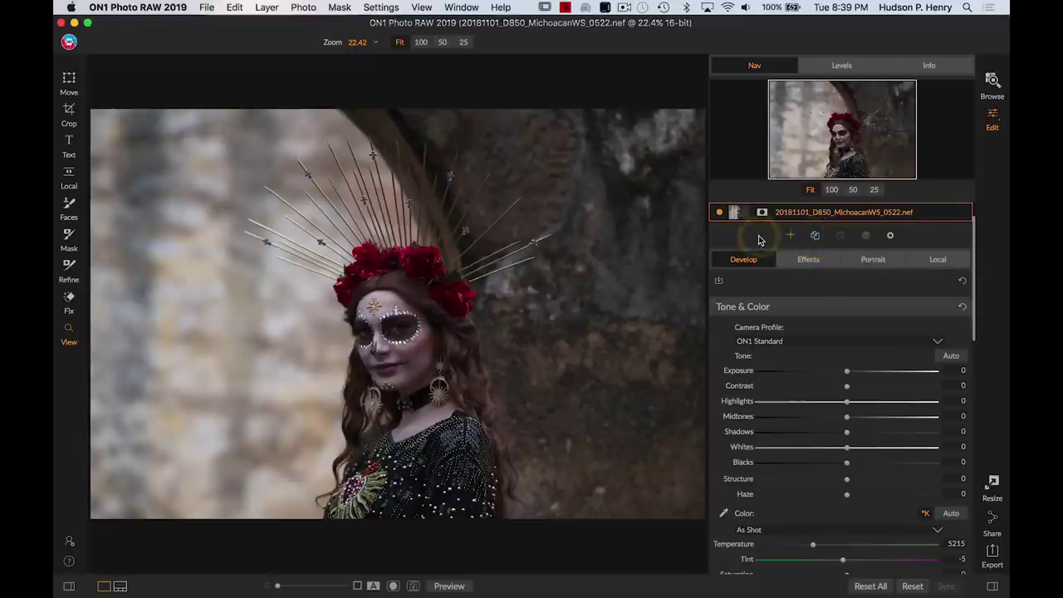
scroll(760, 241, "up", 3)
scroll(797, 249, "up", 1)
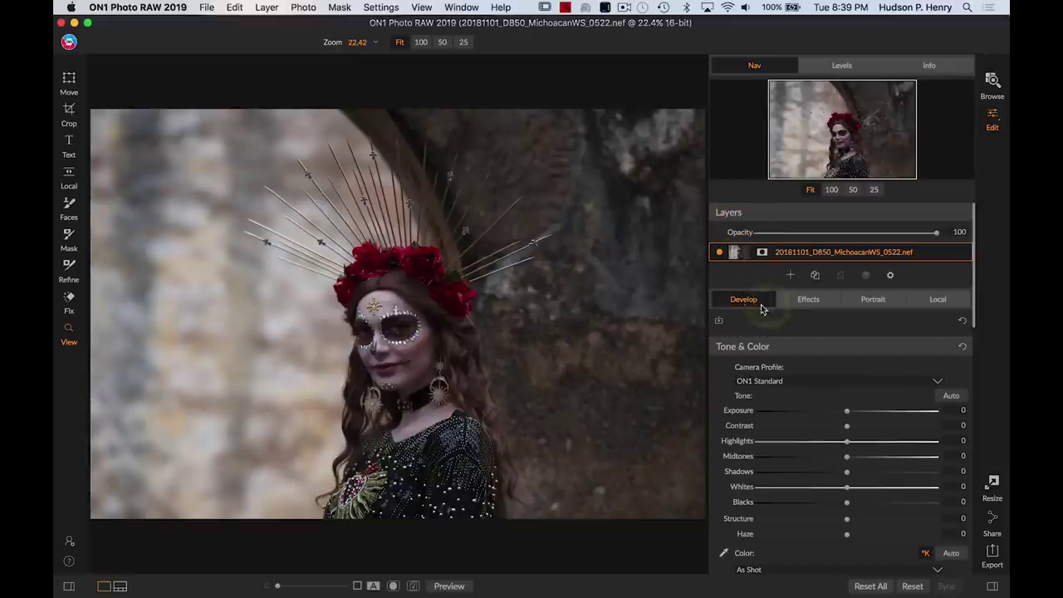
left_click(69, 115)
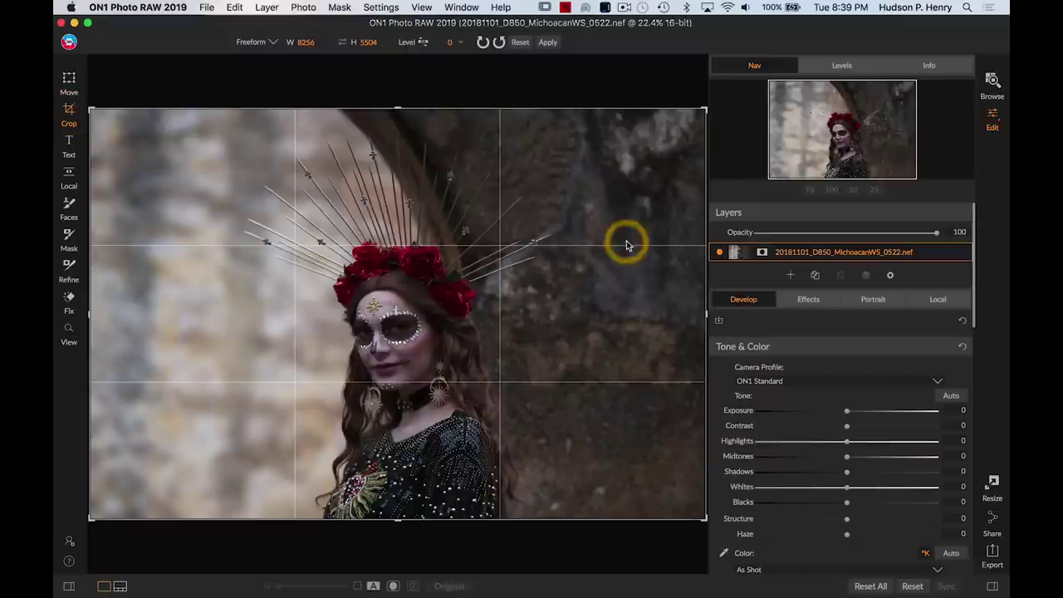
Trim the top and right edges to a Freeform crop of about 6665 × 5145 and apply it.
mouse_move(705, 315)
left_mouse_down()
mouse_move(631, 310)
mouse_move(700, 316)
left_mouse_up()
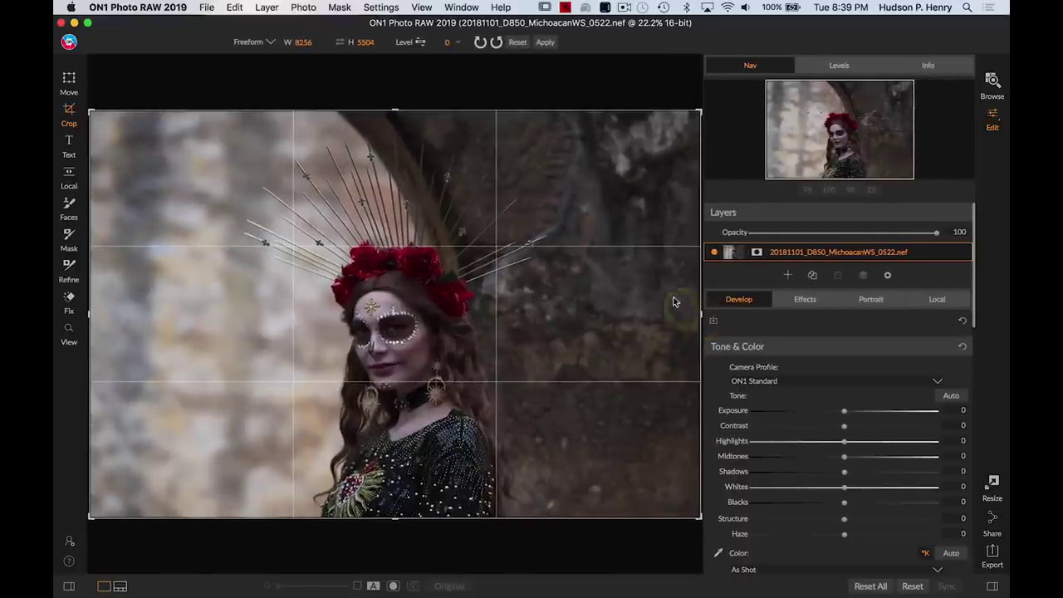
left_click_drag(695, 113, 669, 124)
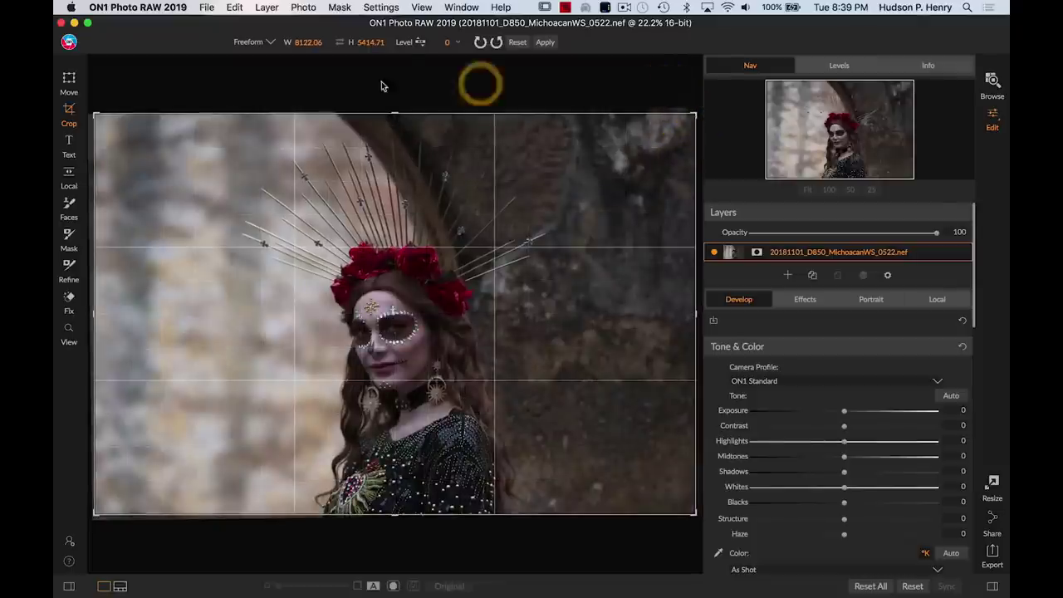
left_click(406, 116)
left_click(401, 114)
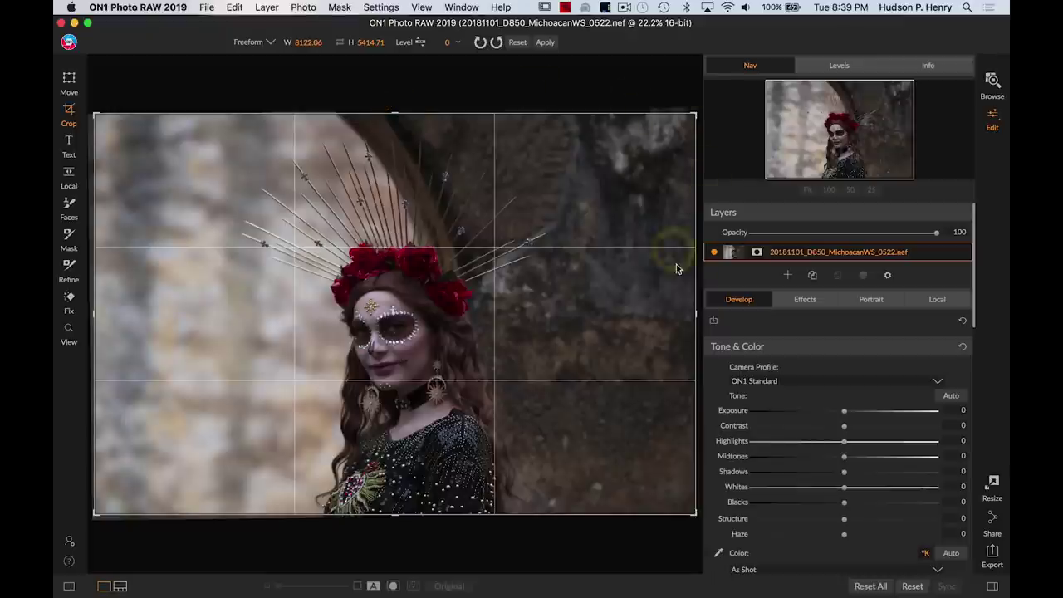
left_click(698, 321)
left_click_drag(702, 322, 647, 325)
left_click_drag(394, 114, 387, 114)
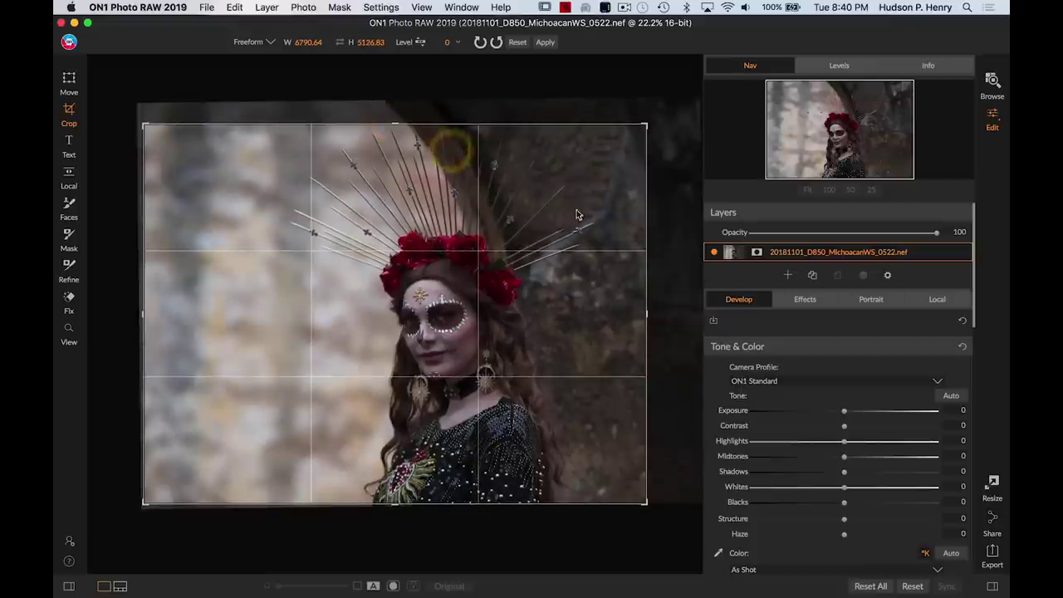
left_click_drag(652, 322, 640, 315)
left_click_drag(376, 113, 397, 126)
left_click(723, 440)
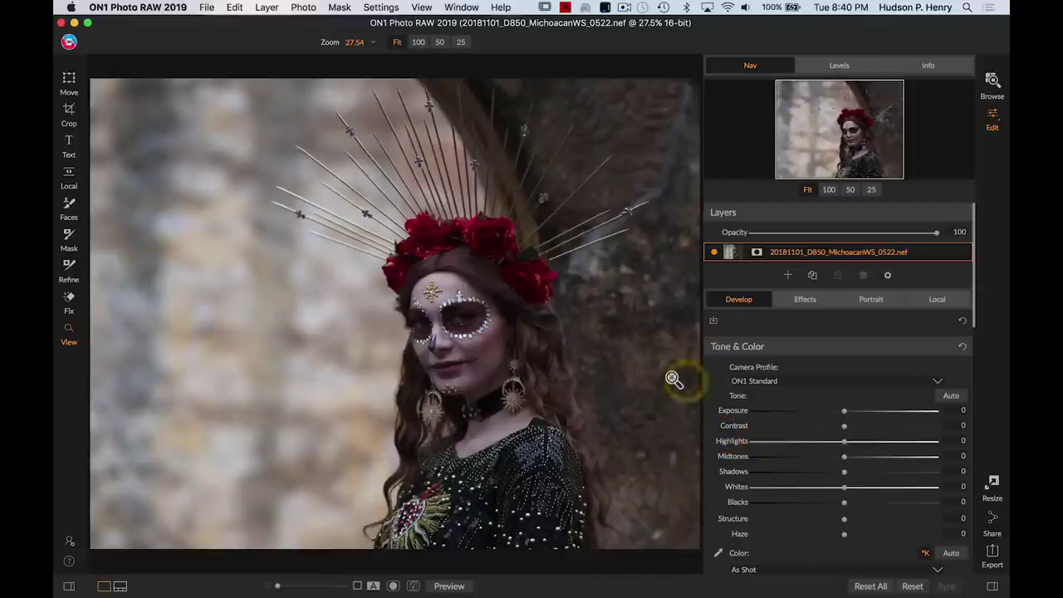
Set Whites 10, Blacks -9, Shadows 12, Midtones -6, Highlights -15 and Contrast -3 in Tone & Color.
left_click(659, 425)
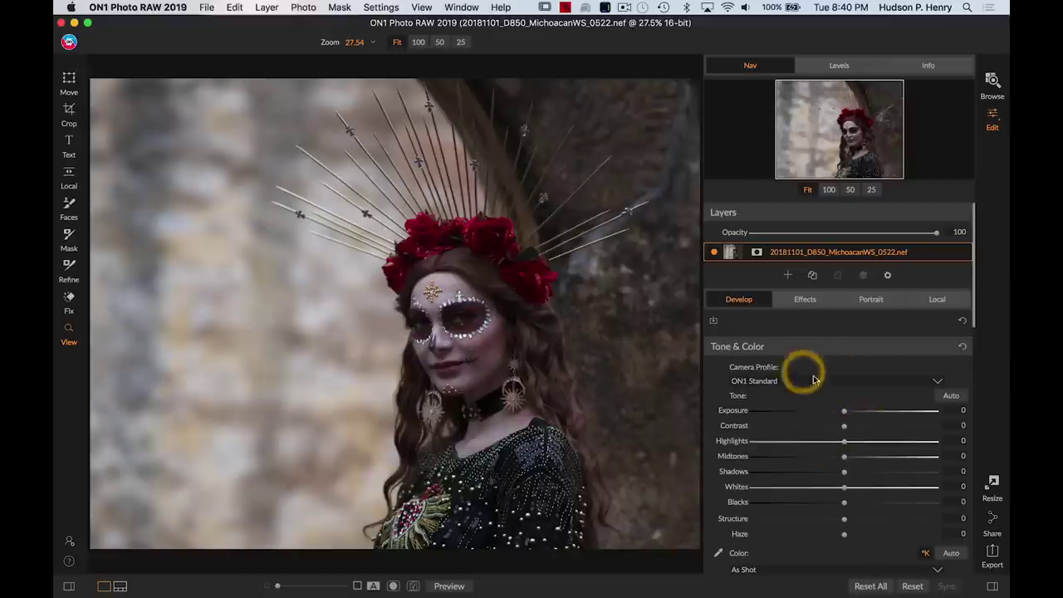
scroll(848, 380, "down", 1)
scroll(847, 380, "down", 1)
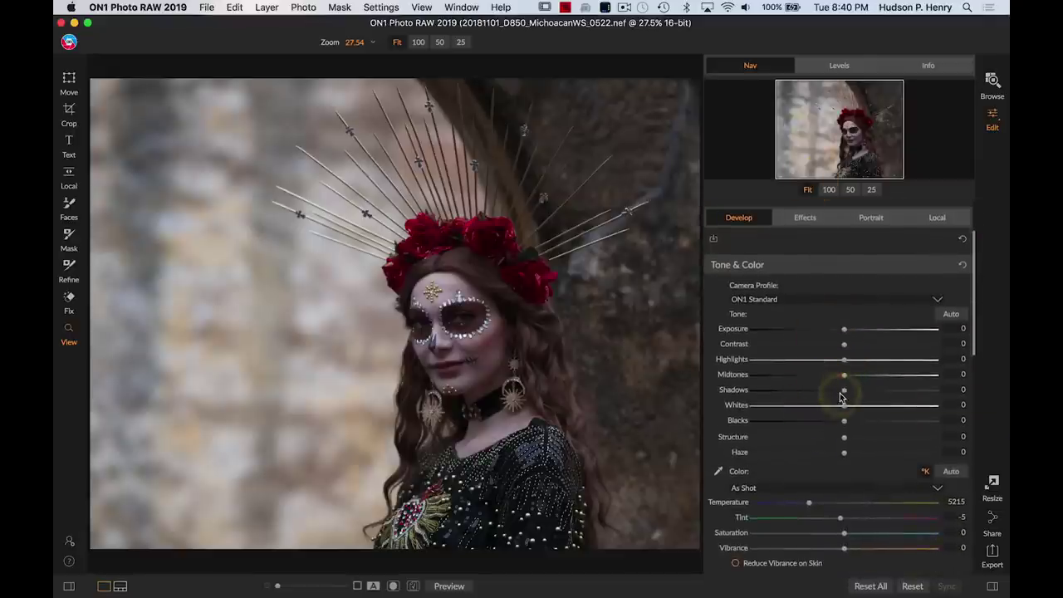
left_click_drag(845, 410, 885, 407)
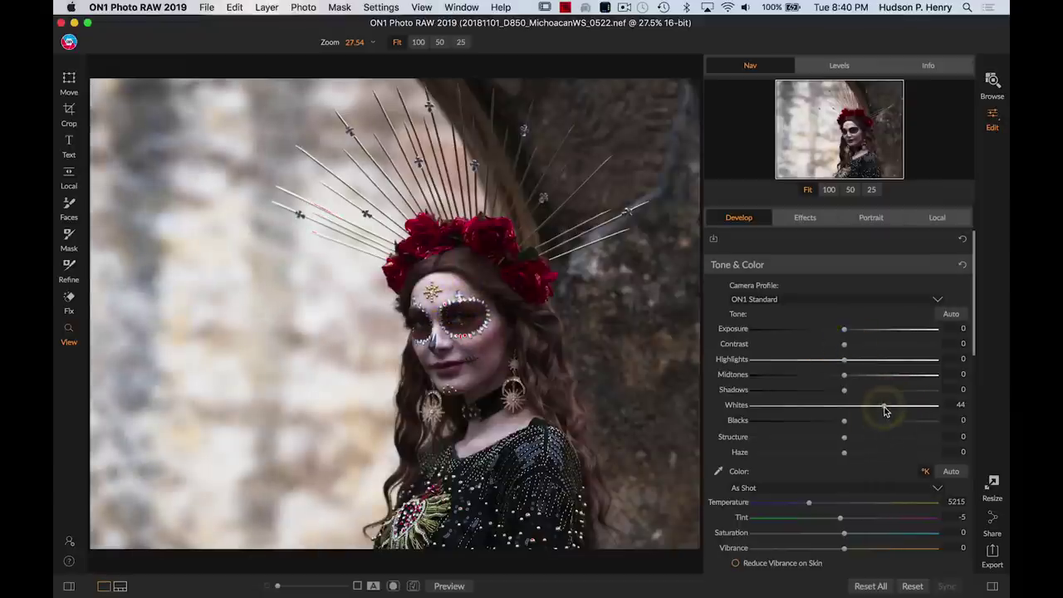
left_click_drag(883, 408, 864, 410)
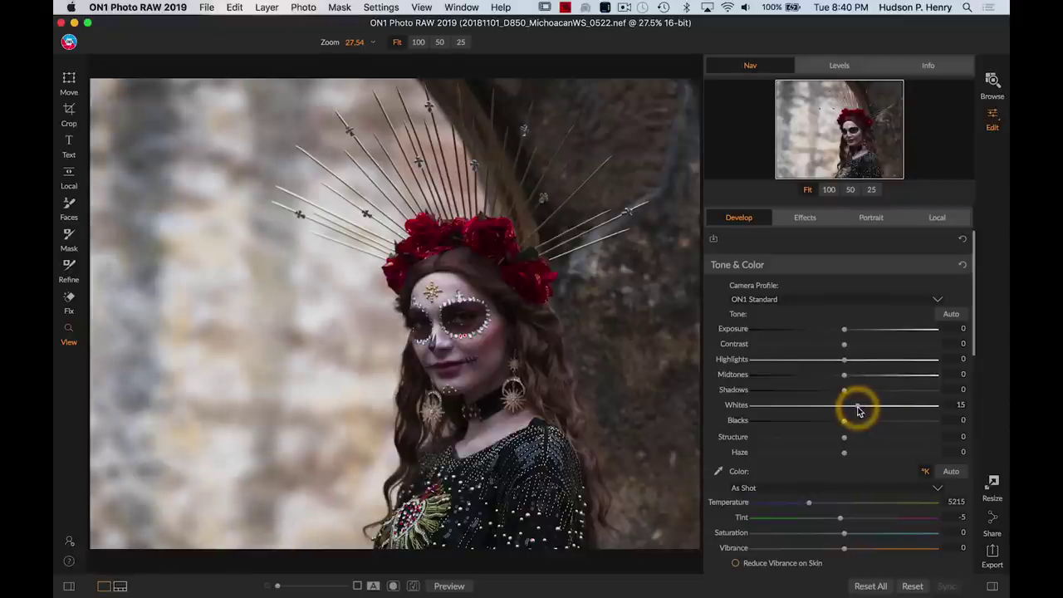
mouse_move(849, 410)
left_mouse_down()
mouse_move(825, 422)
mouse_move(835, 425)
left_mouse_up()
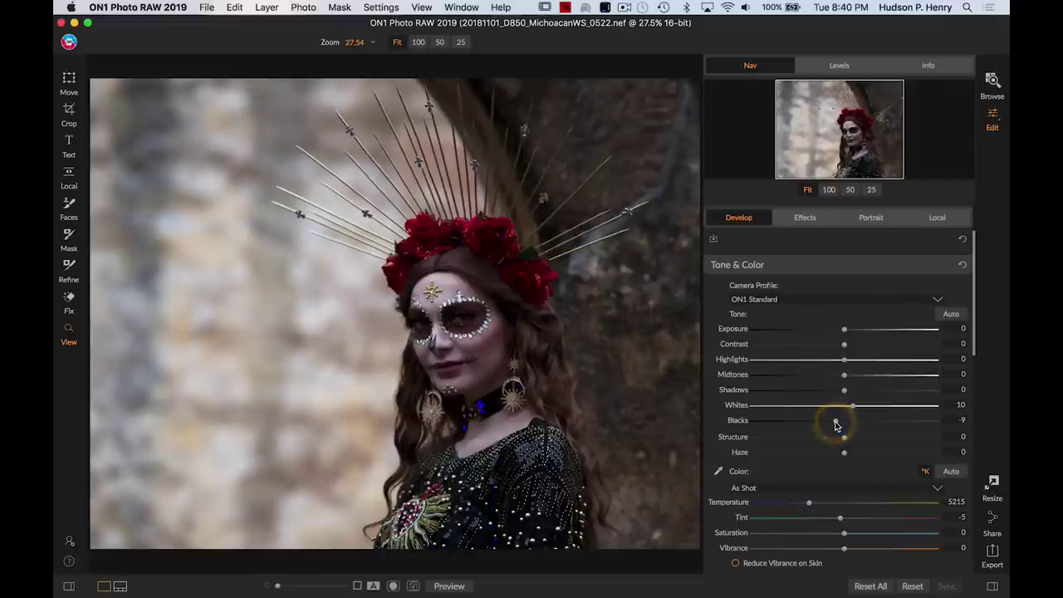
left_click_drag(836, 425, 850, 392)
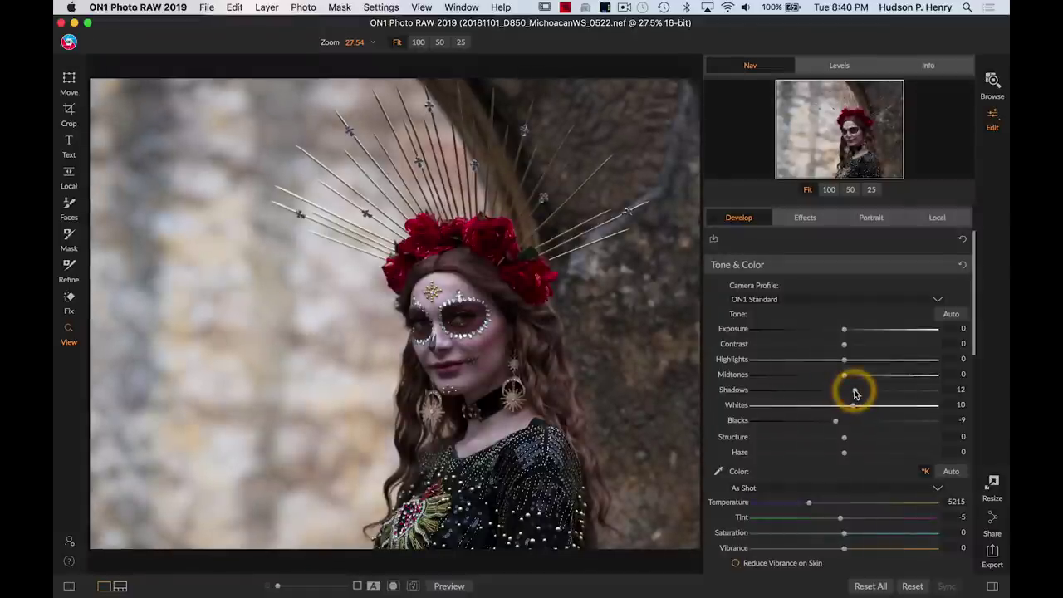
left_click_drag(856, 394, 840, 377)
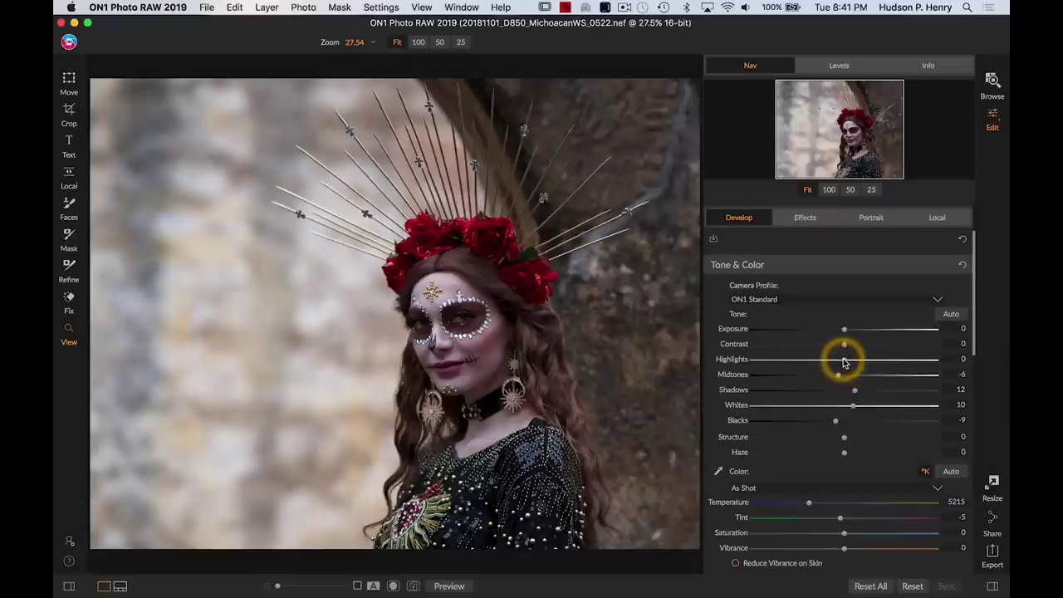
left_click_drag(834, 362, 831, 362)
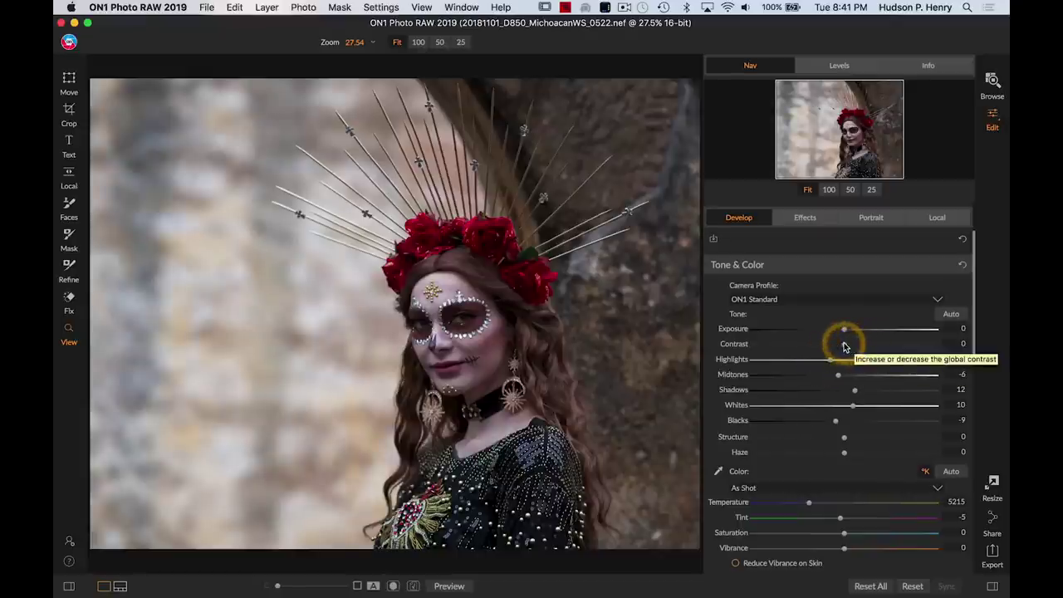
mouse_move(844, 343)
left_mouse_down()
mouse_move(857, 342)
mouse_move(838, 347)
left_mouse_up()
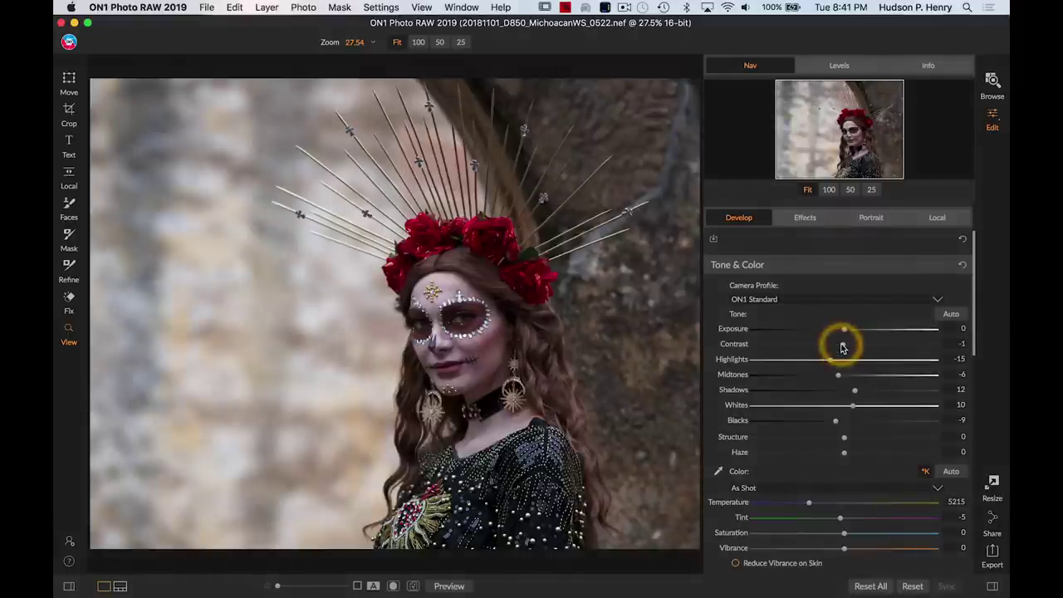
left_click_drag(836, 347, 839, 347)
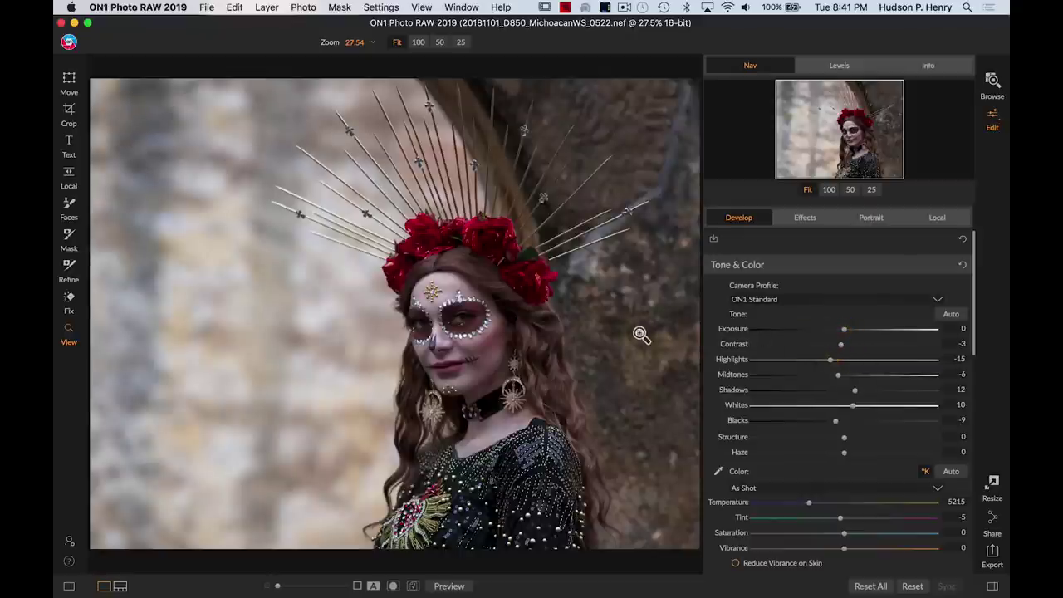
Warm the white balance by setting Temperature to 5363.
scroll(804, 372, "down", 5)
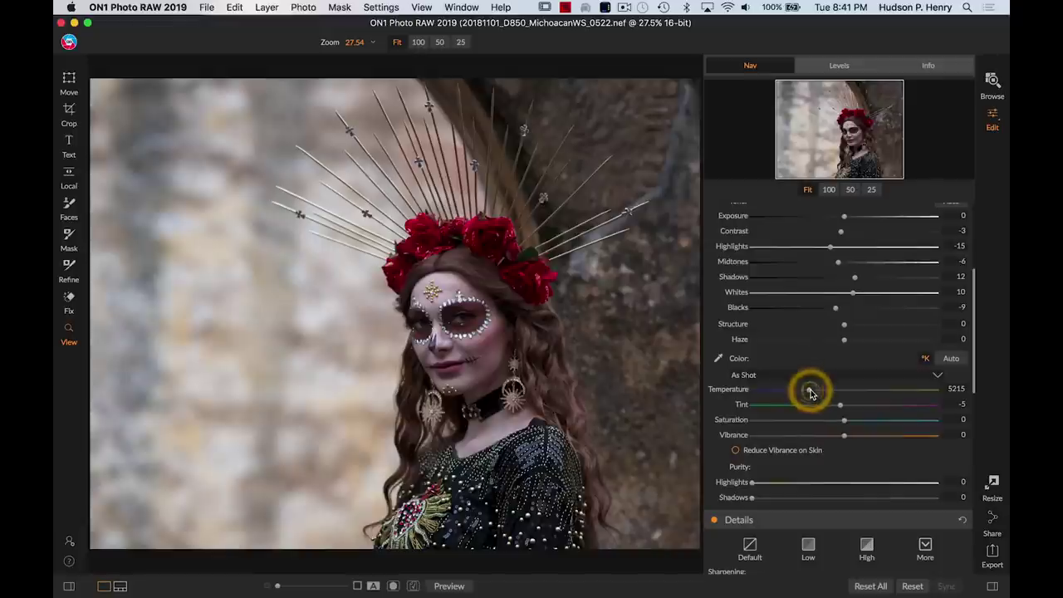
left_click_drag(809, 391, 811, 392)
scroll(767, 351, "down", 3)
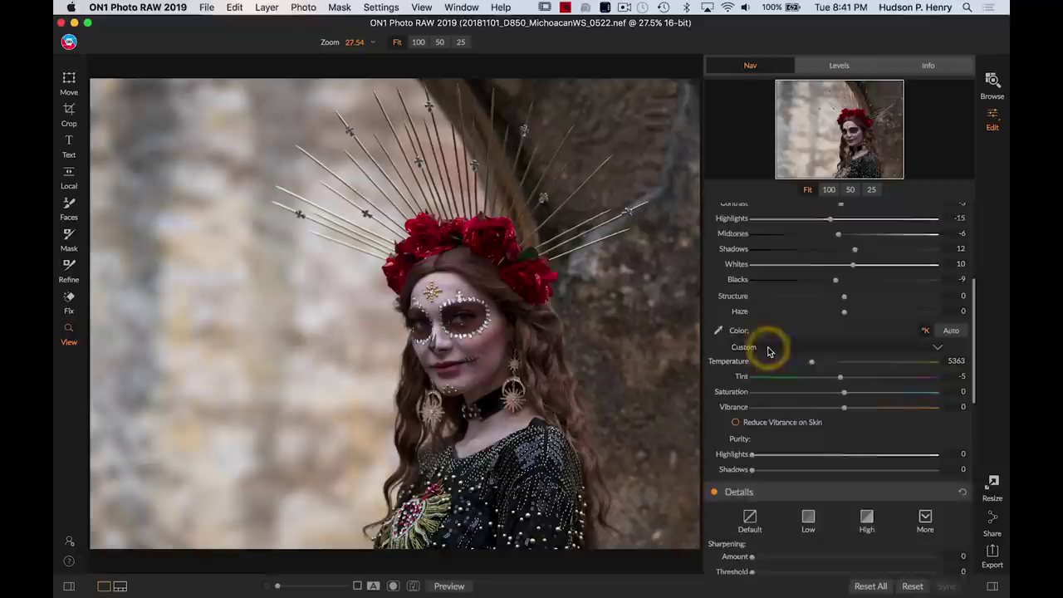
scroll(767, 352, "down", 4)
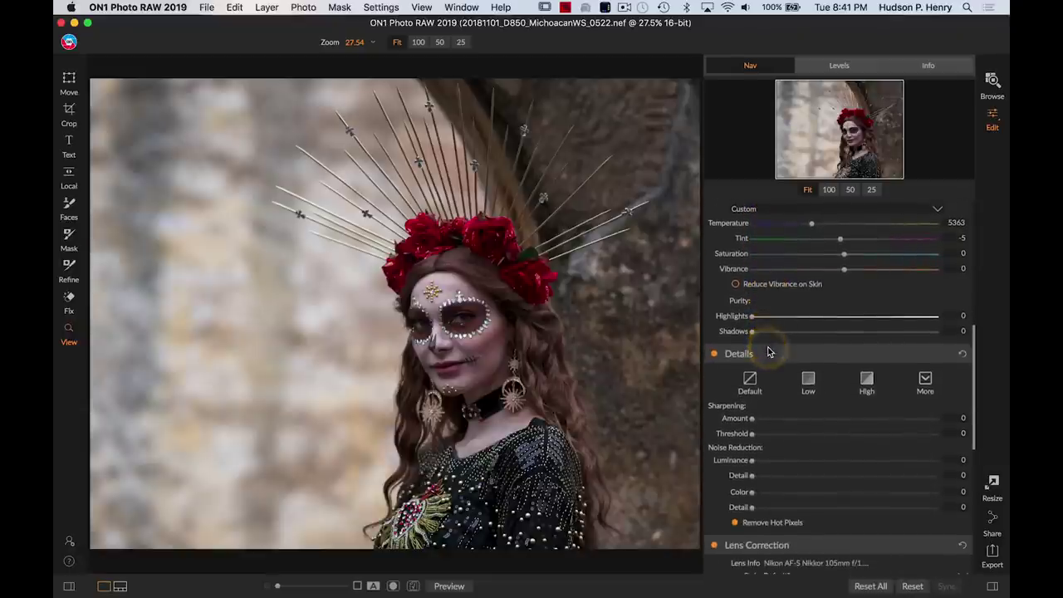
scroll(767, 351, "up", 1)
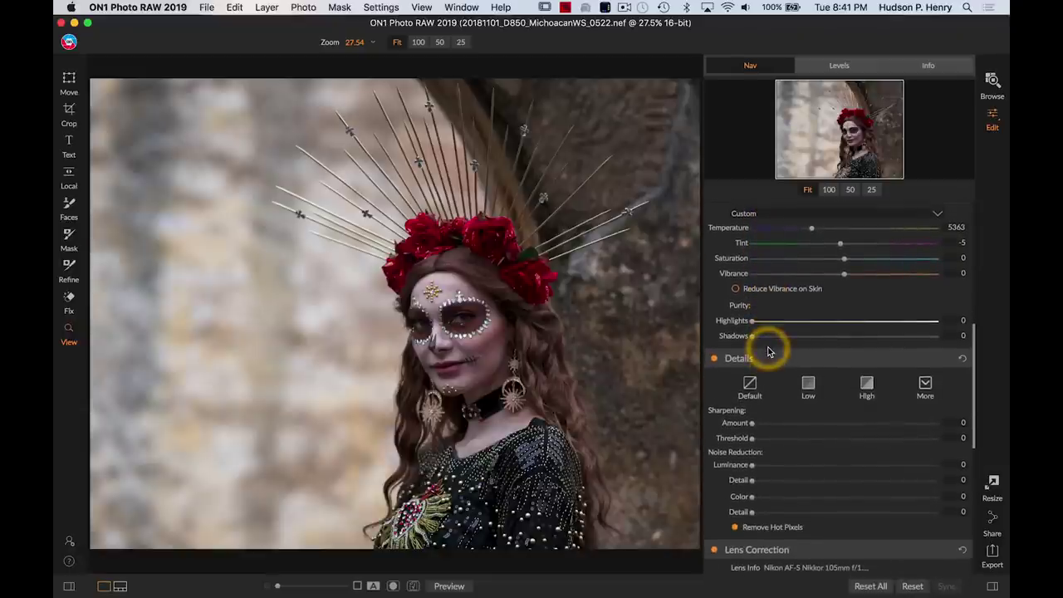
Zoom to 100% and pan across the face to inspect the makeup.
left_click(464, 324)
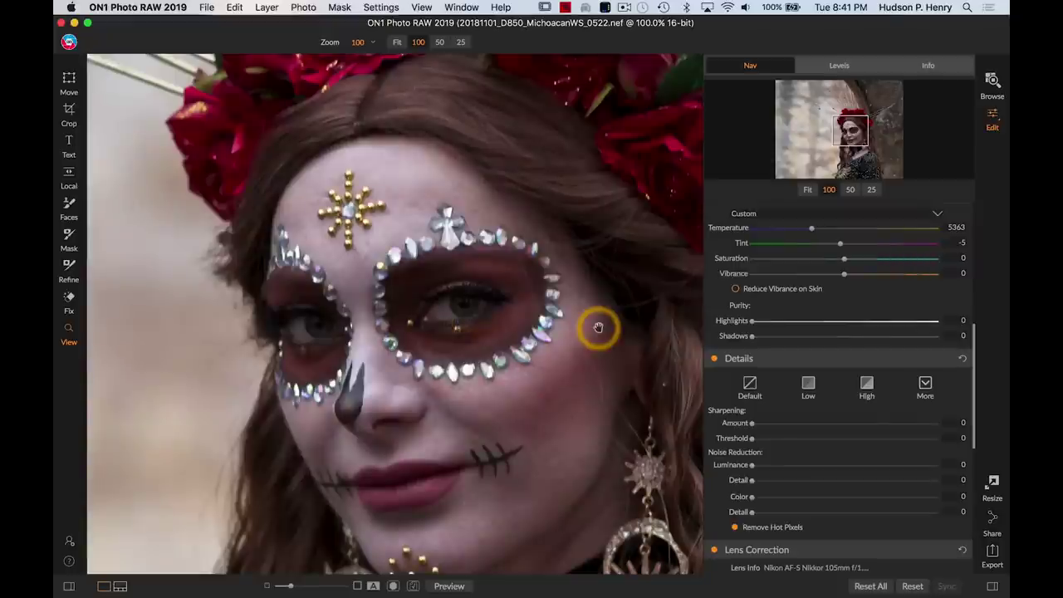
left_click_drag(423, 304, 421, 262)
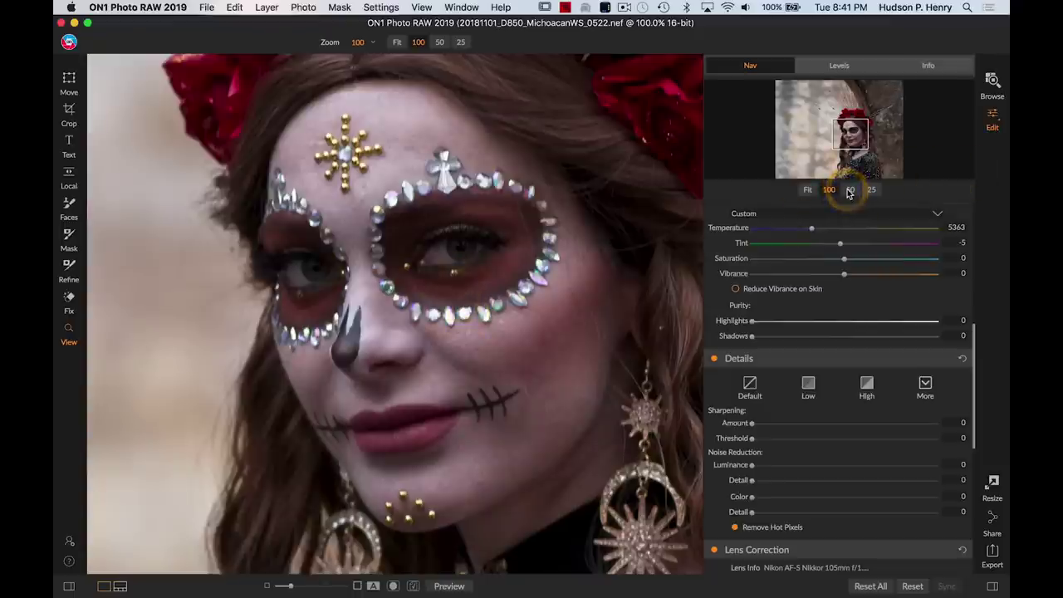
left_click_drag(467, 291, 439, 290)
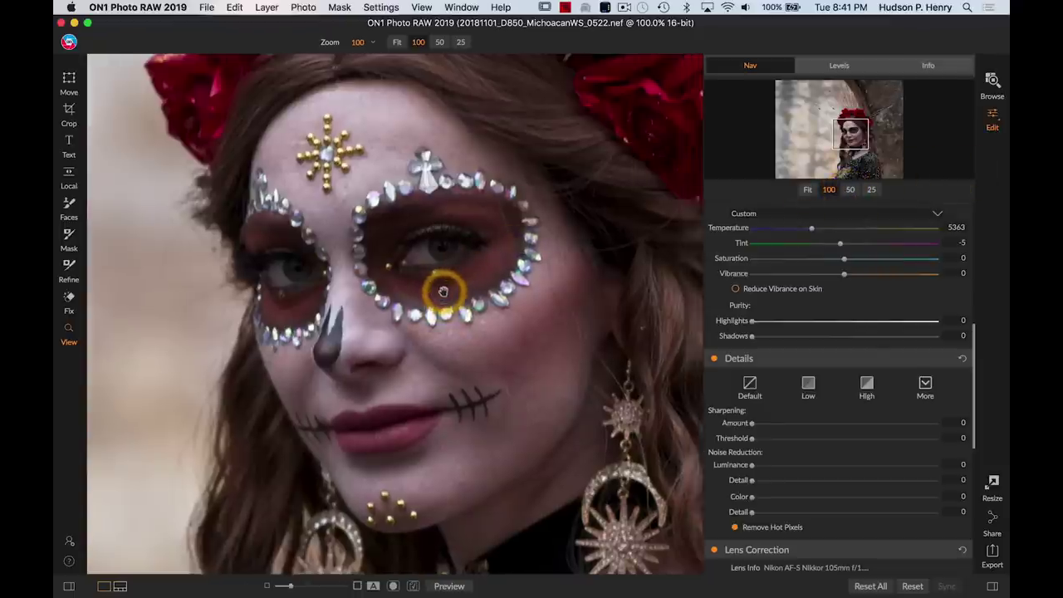
Switch to Portrait retouching and select the detected face to start a Default retouch.
scroll(846, 312, "up", 8)
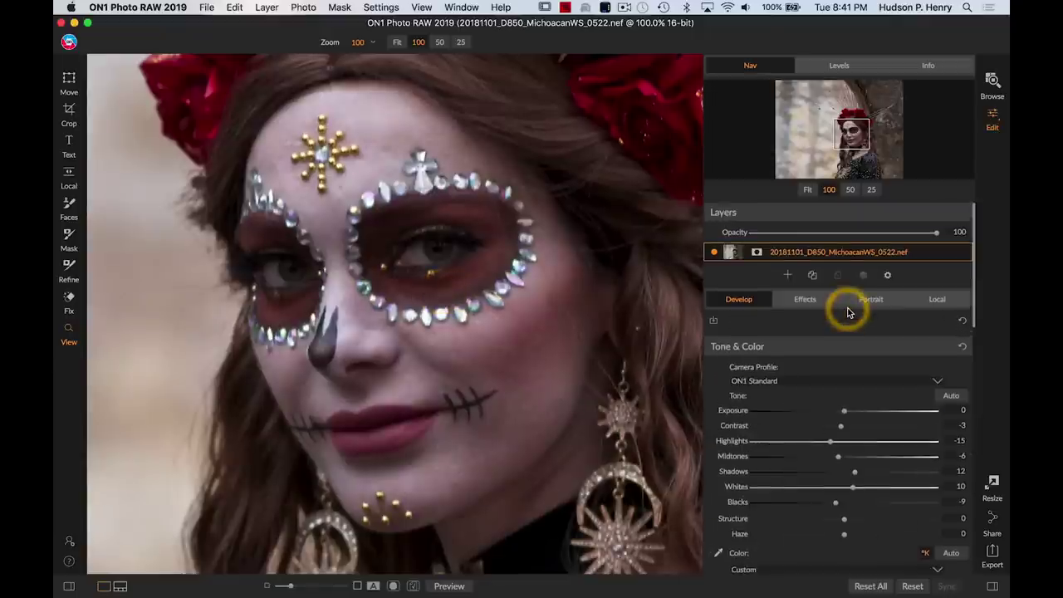
left_click(878, 302)
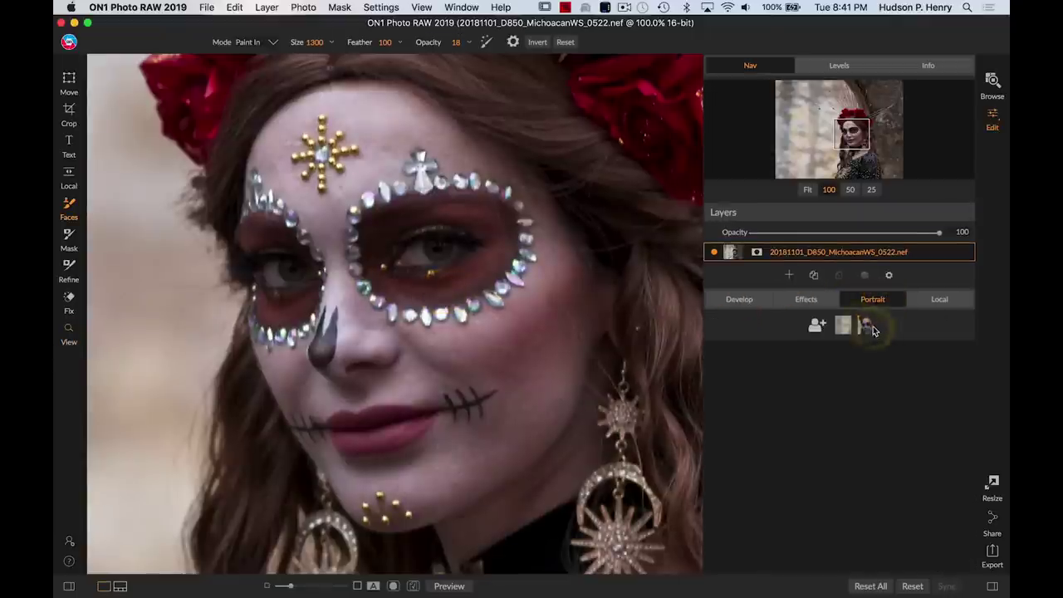
left_click(868, 326)
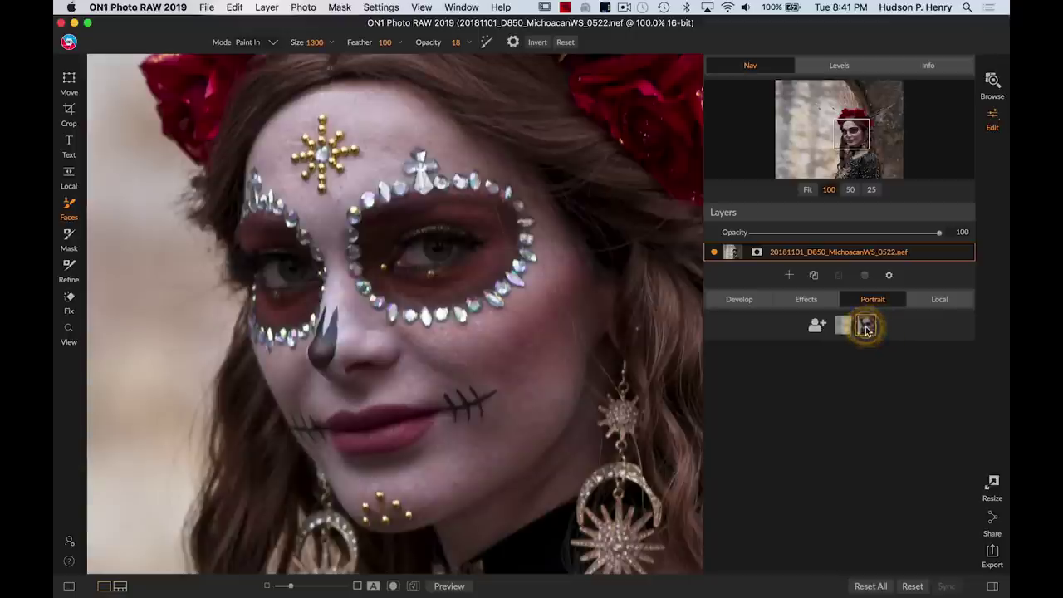
scroll(754, 415, "down", 2)
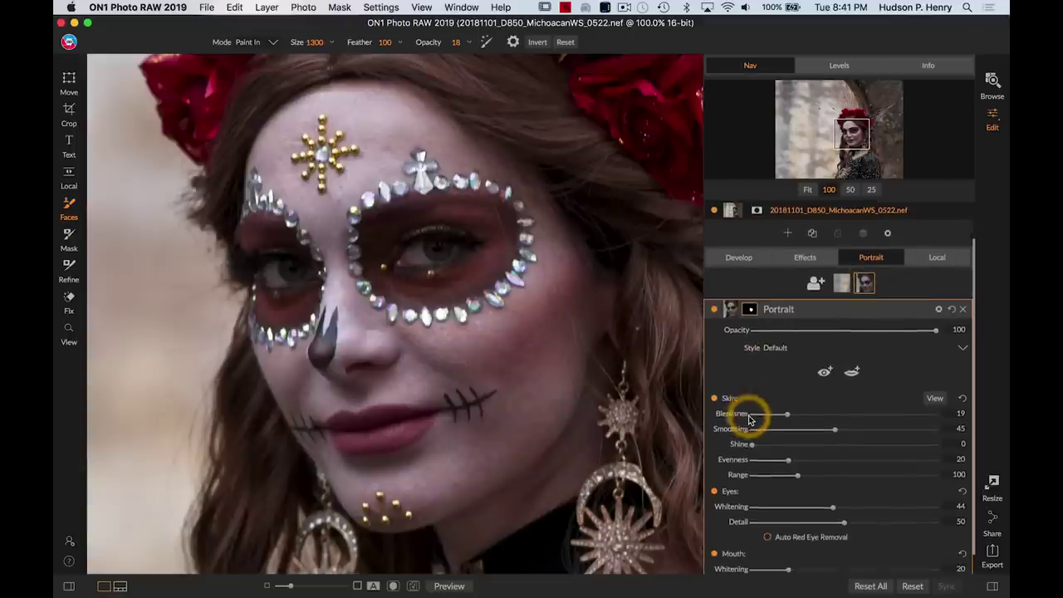
Mark both eye centres and fit the right eye outline to its lower edge and eyelid.
left_click(824, 351)
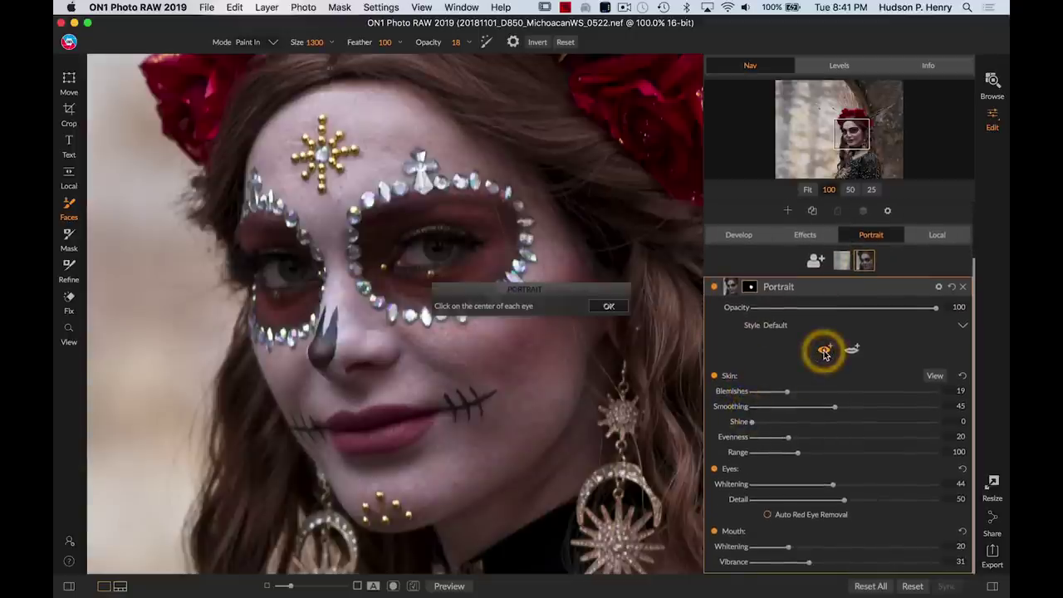
left_click(445, 258)
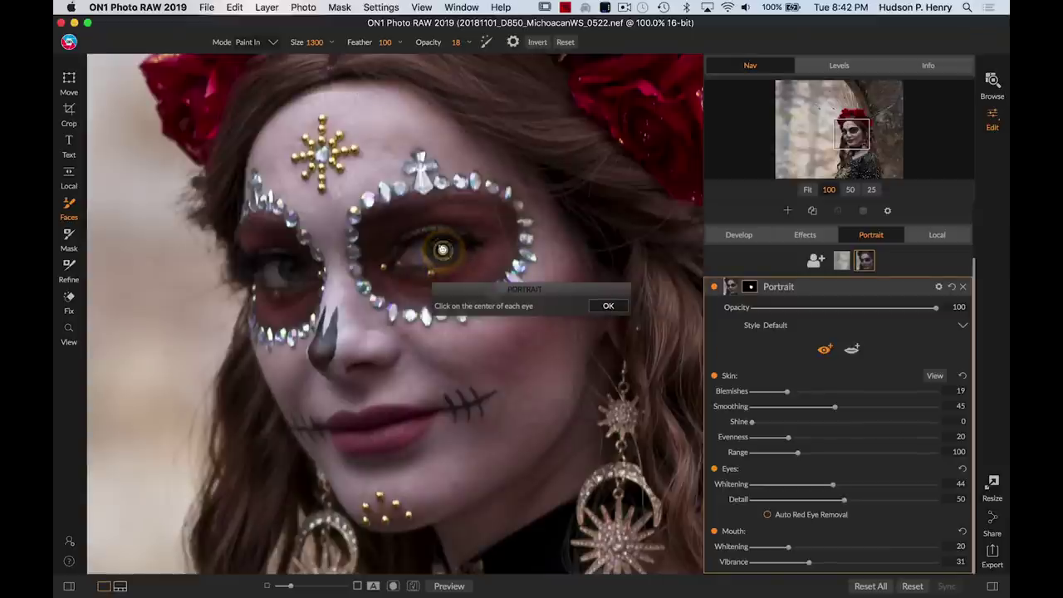
left_click(291, 268)
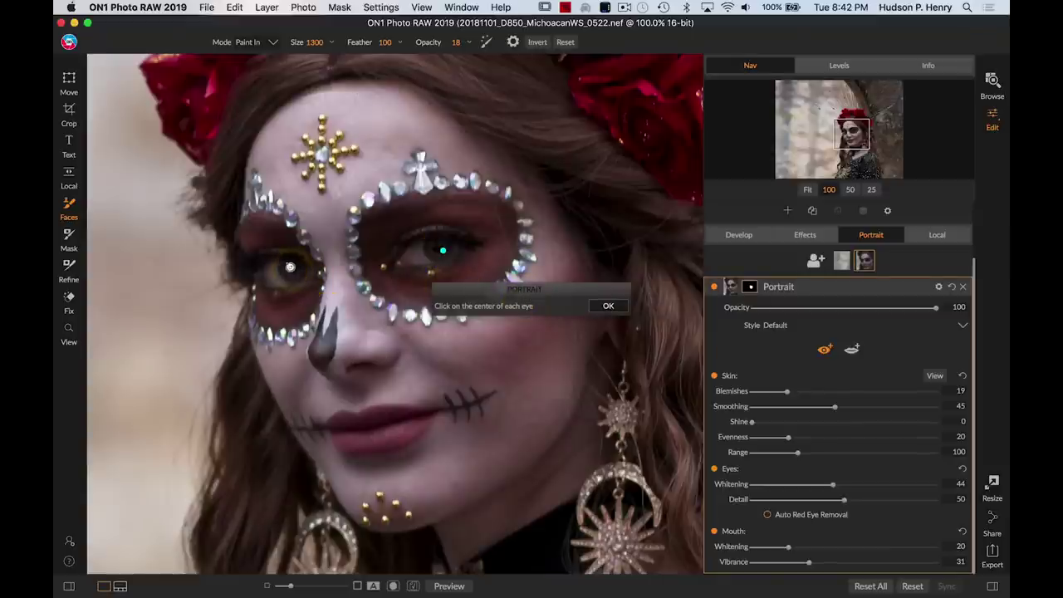
mouse_move(439, 295)
left_mouse_down()
mouse_move(448, 262)
mouse_move(438, 247)
left_mouse_up()
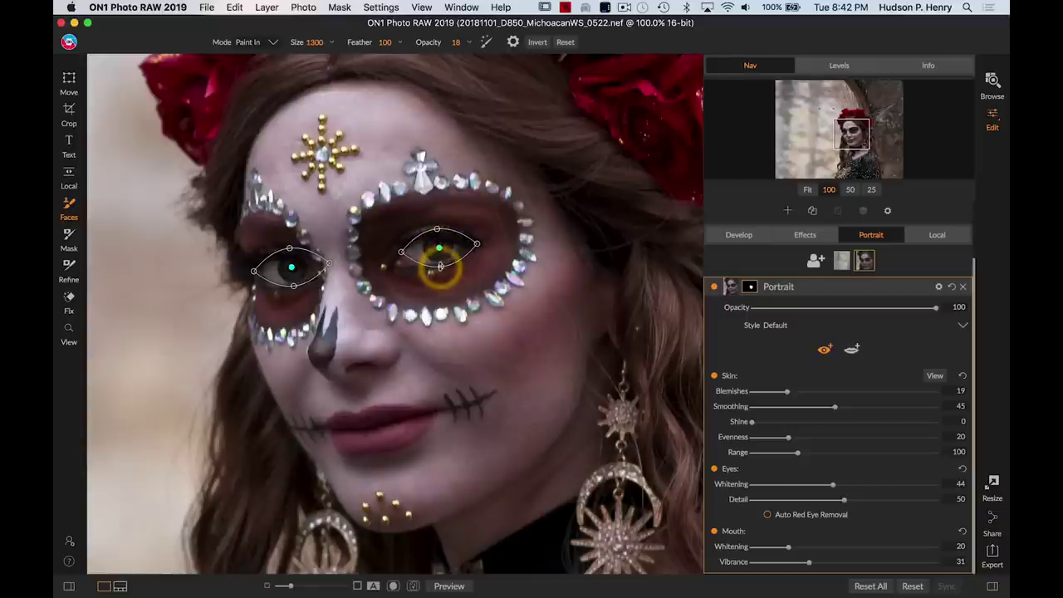
left_click(435, 230)
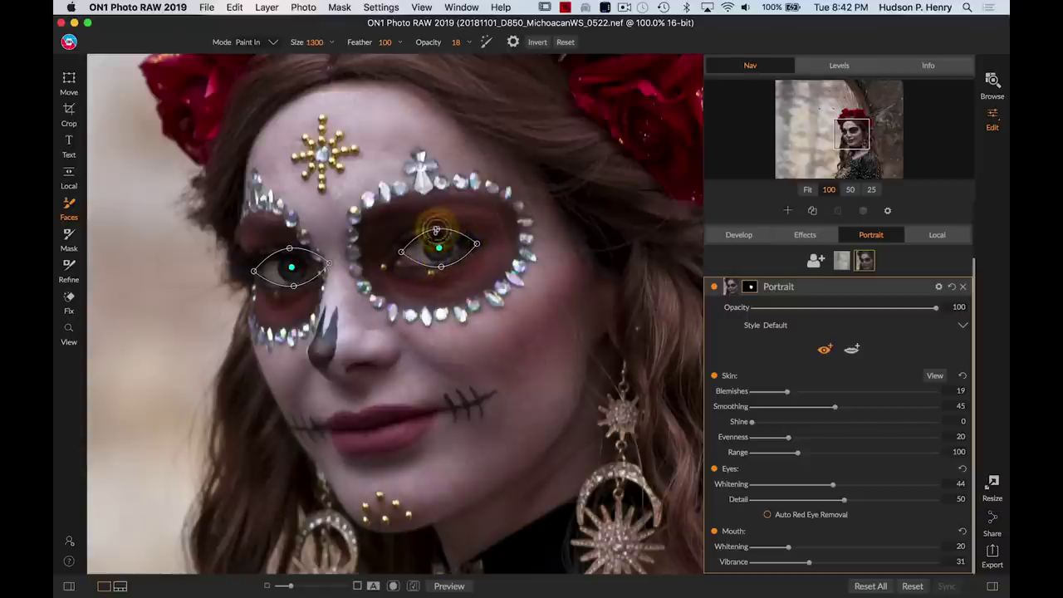
left_click_drag(435, 230, 438, 264)
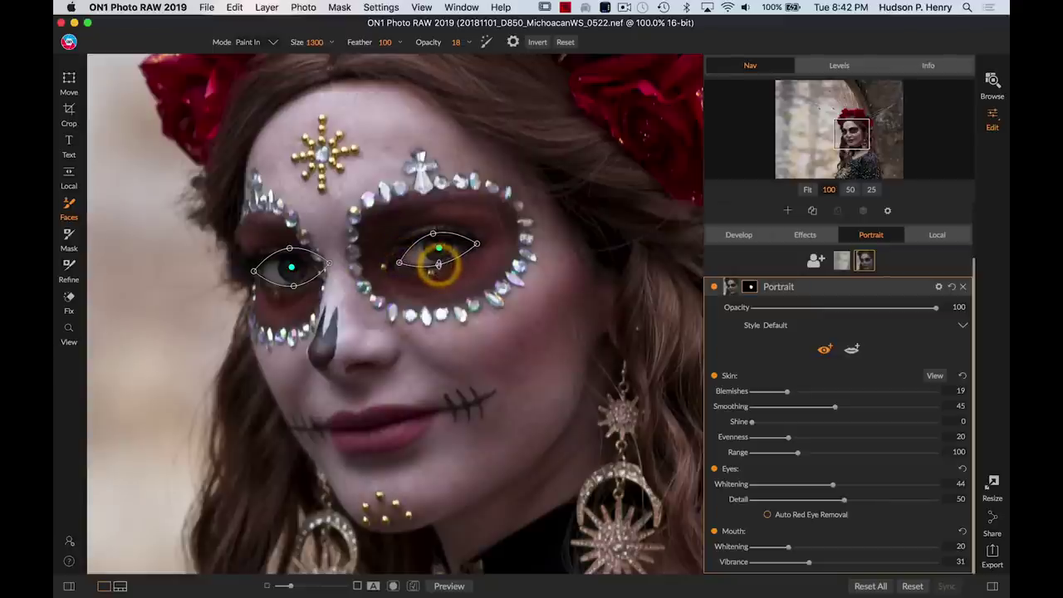
left_click(432, 234)
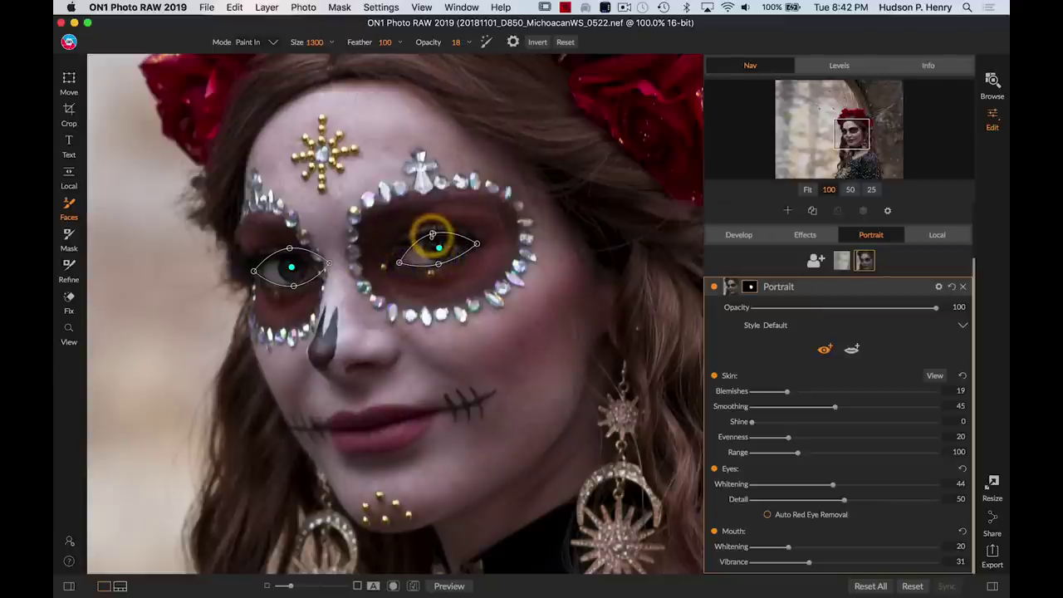
left_click_drag(432, 234, 426, 236)
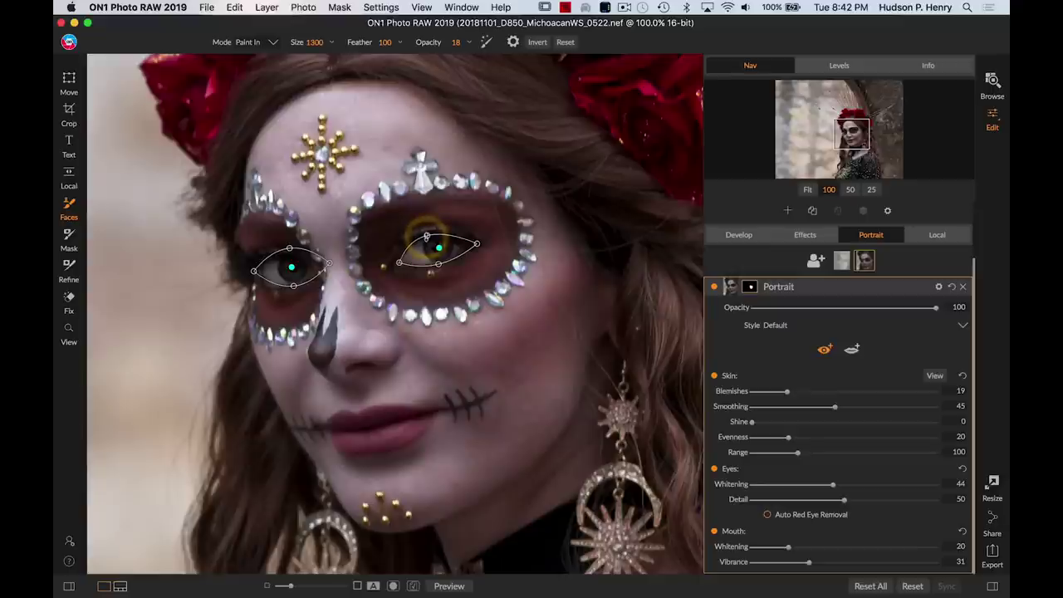
left_click(426, 237)
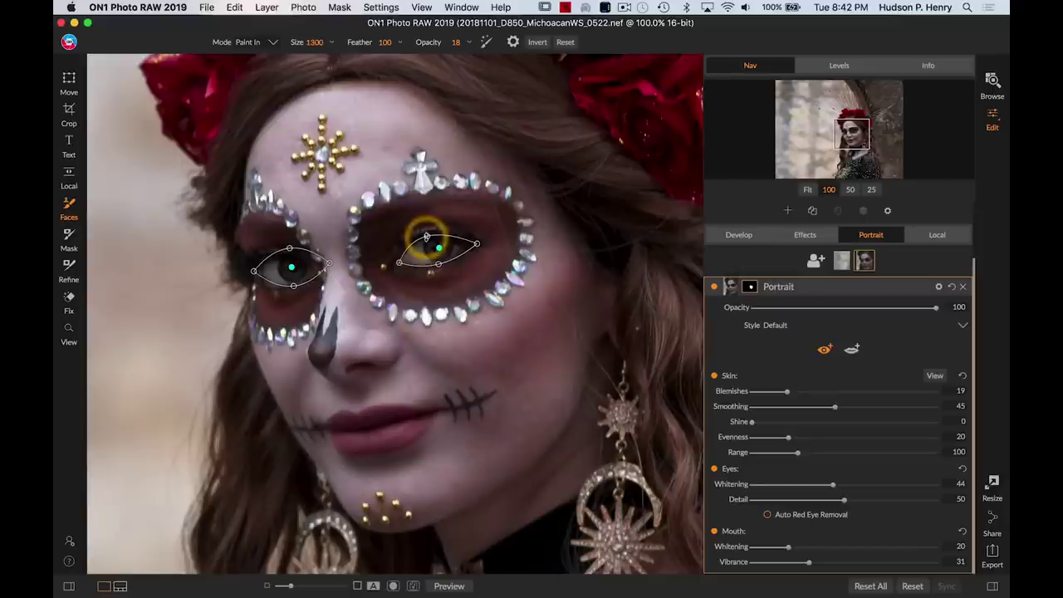
Fit the left eye outline's outer corner and lower edge closely around the eye.
left_click(252, 270)
left_click_drag(253, 270, 318, 274)
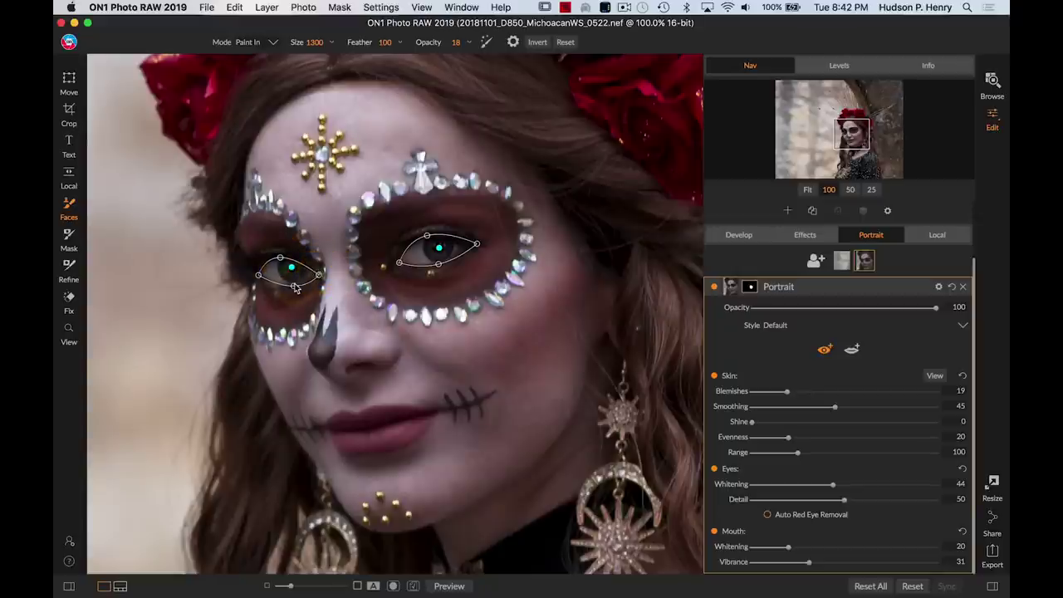
left_click_drag(293, 286, 280, 283)
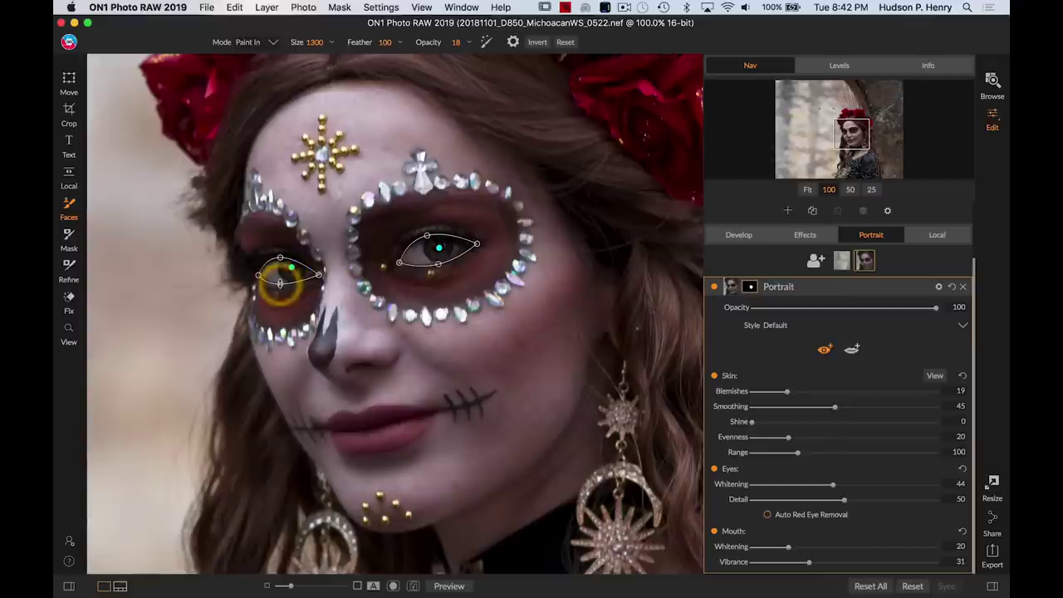
left_click(280, 258)
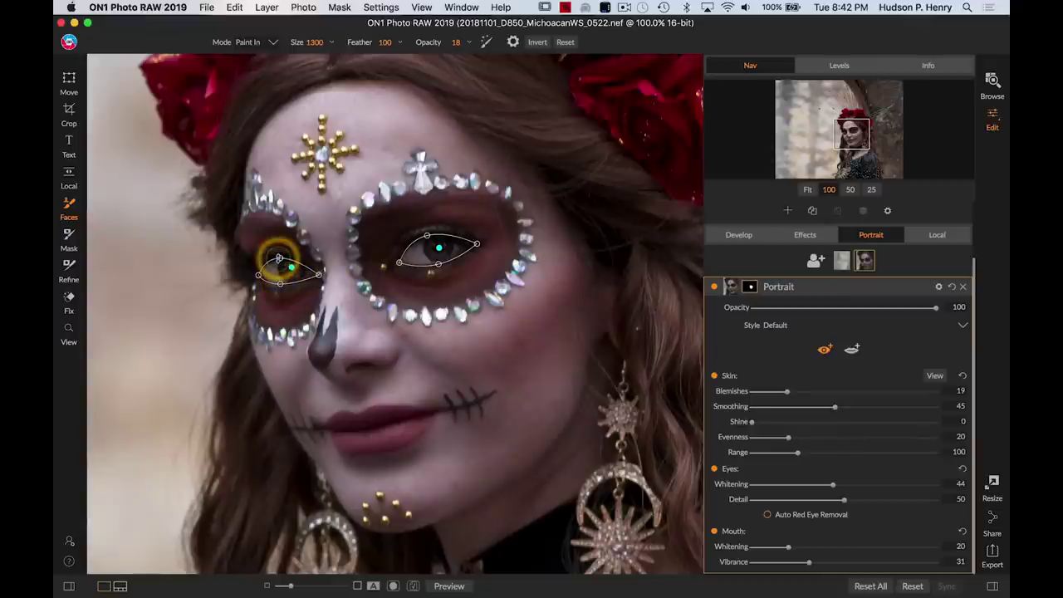
left_click(259, 276)
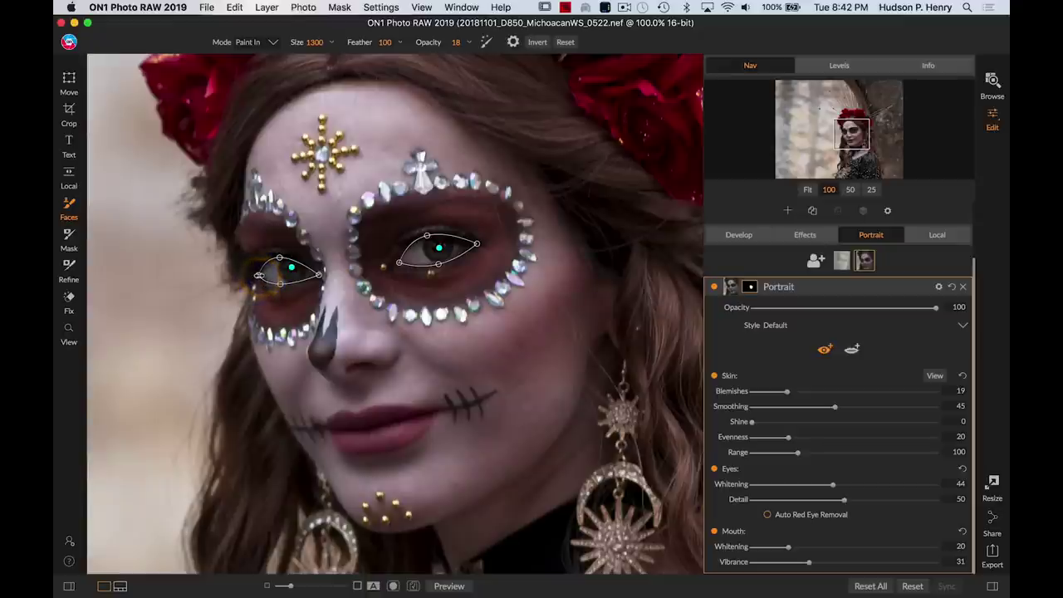
left_click(259, 275)
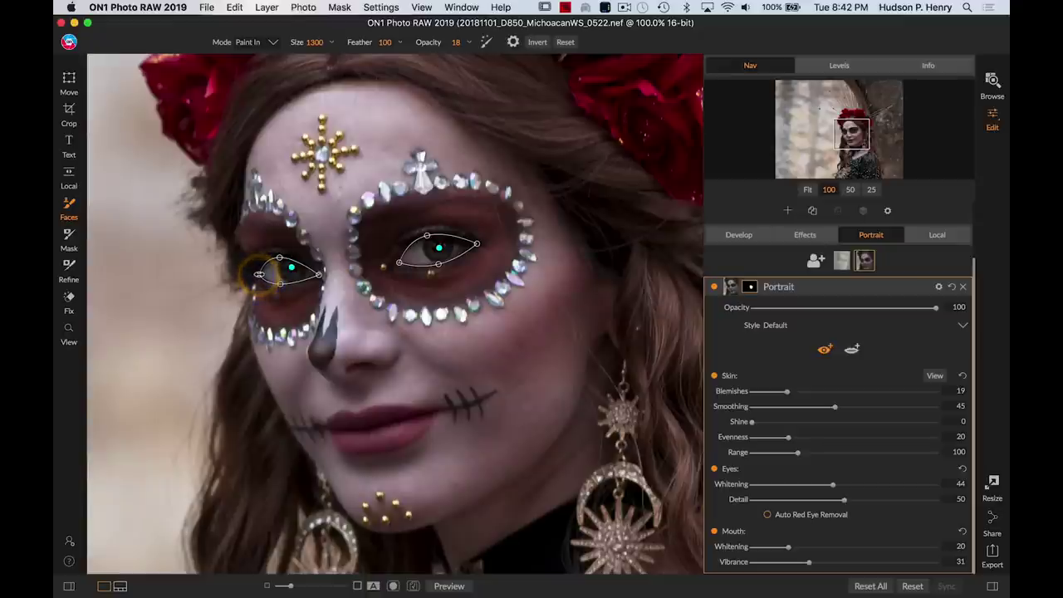
Mark both mouth corners and fit the outline to the lower lip, upper lip and centre line.
left_click(852, 350)
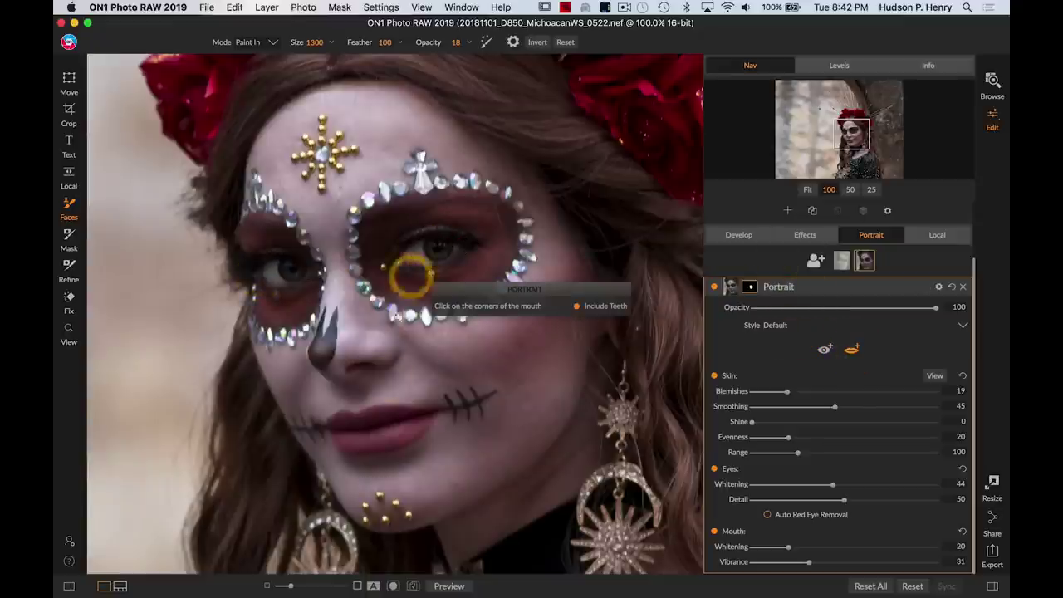
left_click(439, 410)
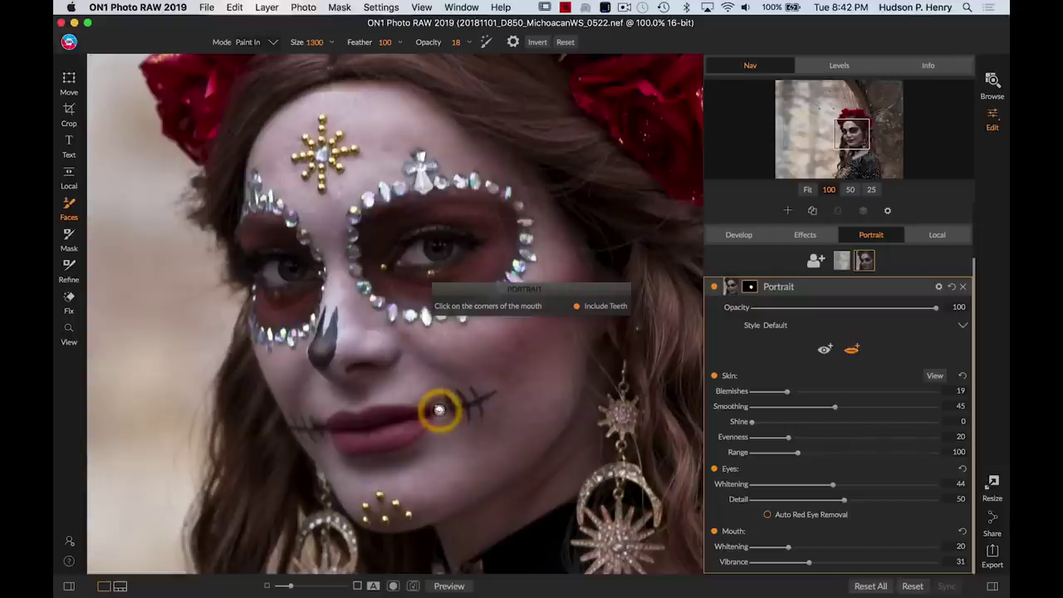
left_click(322, 432)
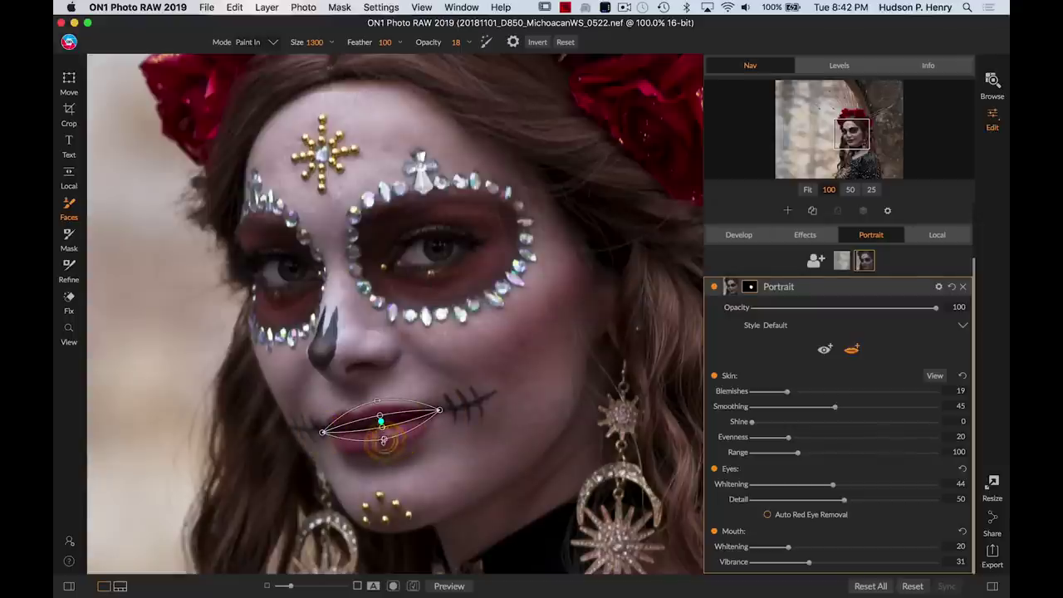
left_click_drag(384, 440, 376, 454)
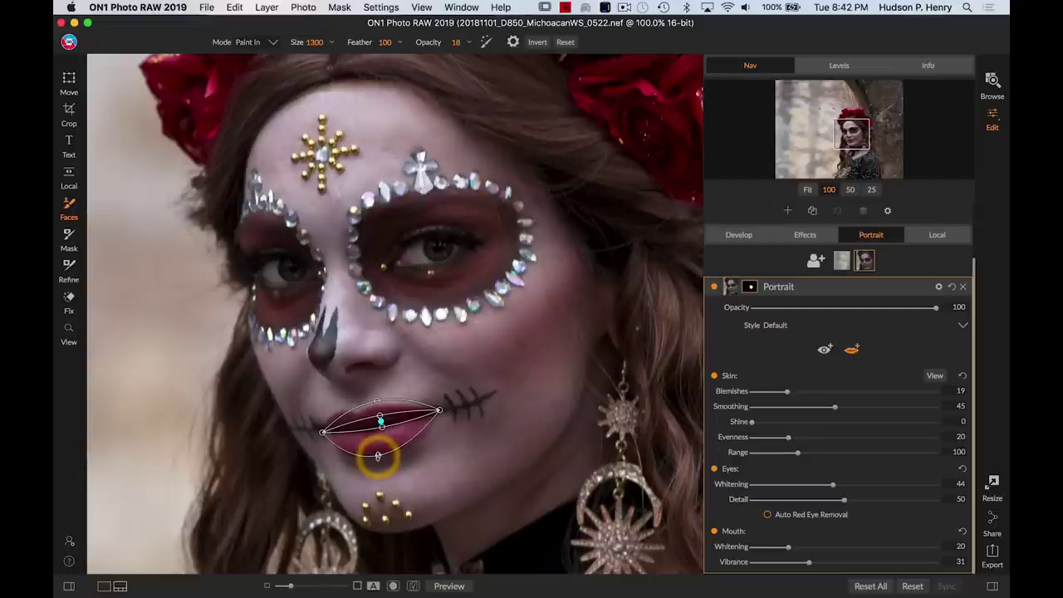
left_click(377, 401)
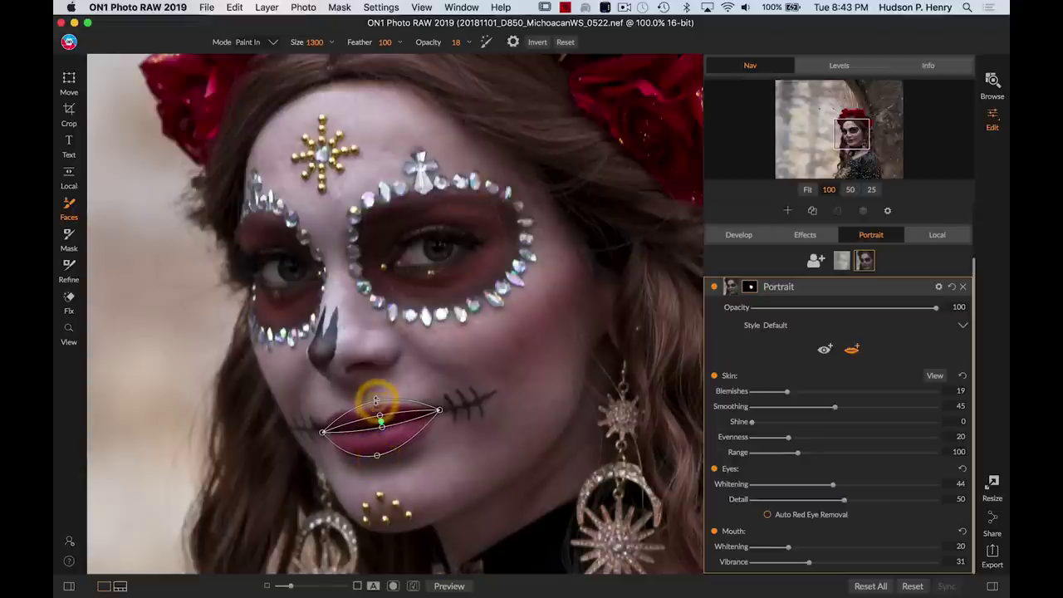
left_click_drag(376, 401, 357, 408)
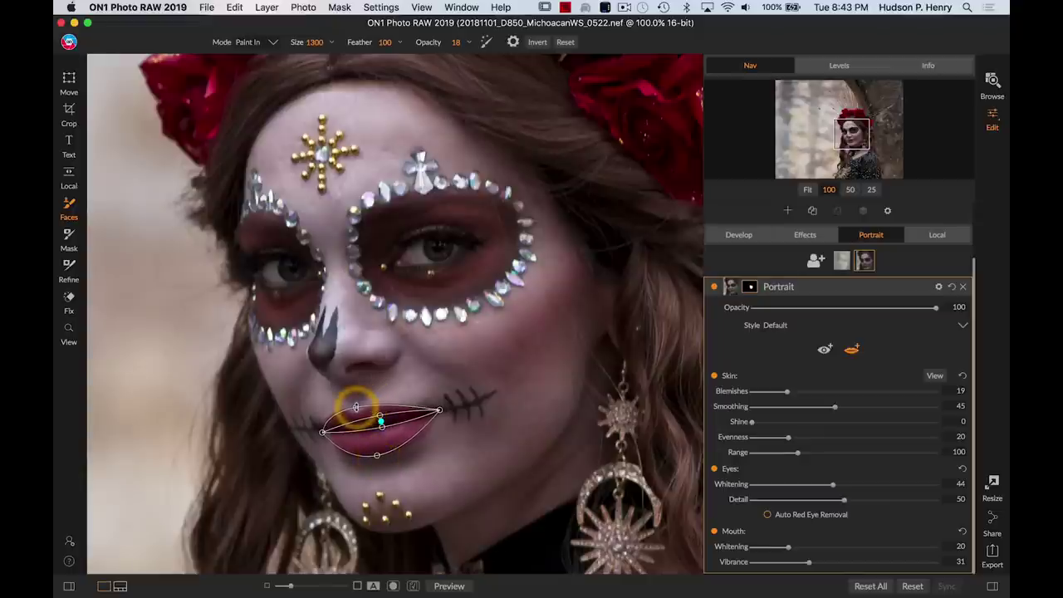
left_click(375, 415)
left_click_drag(379, 415, 373, 425)
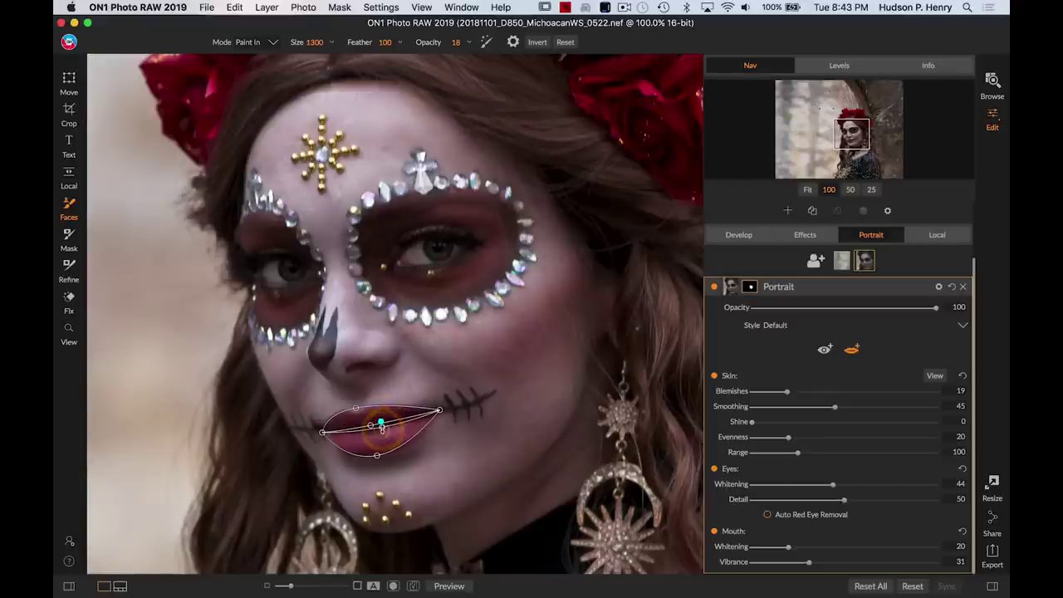
left_click(374, 425)
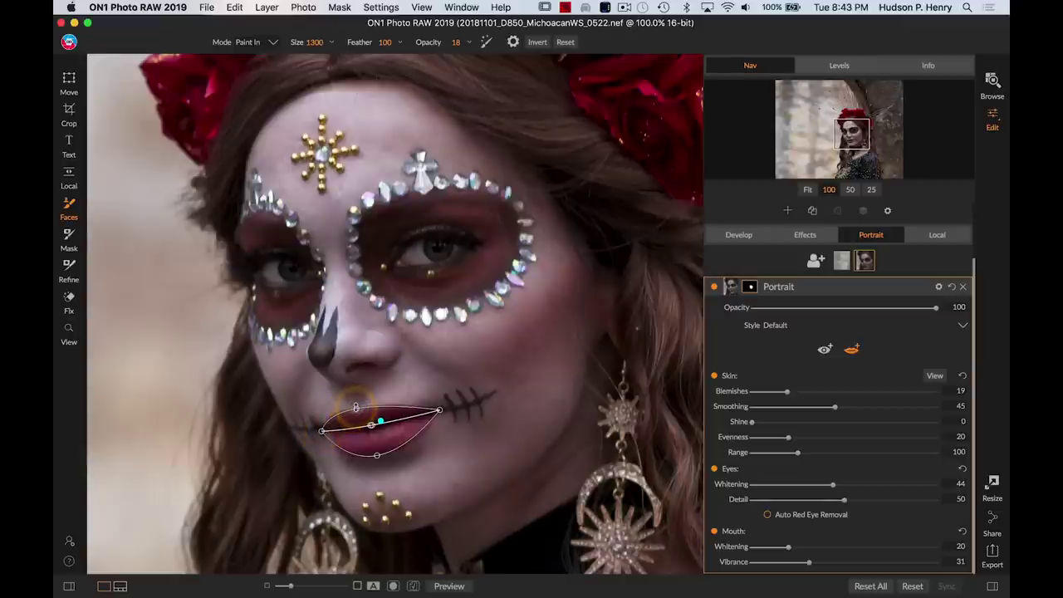
left_click(376, 453)
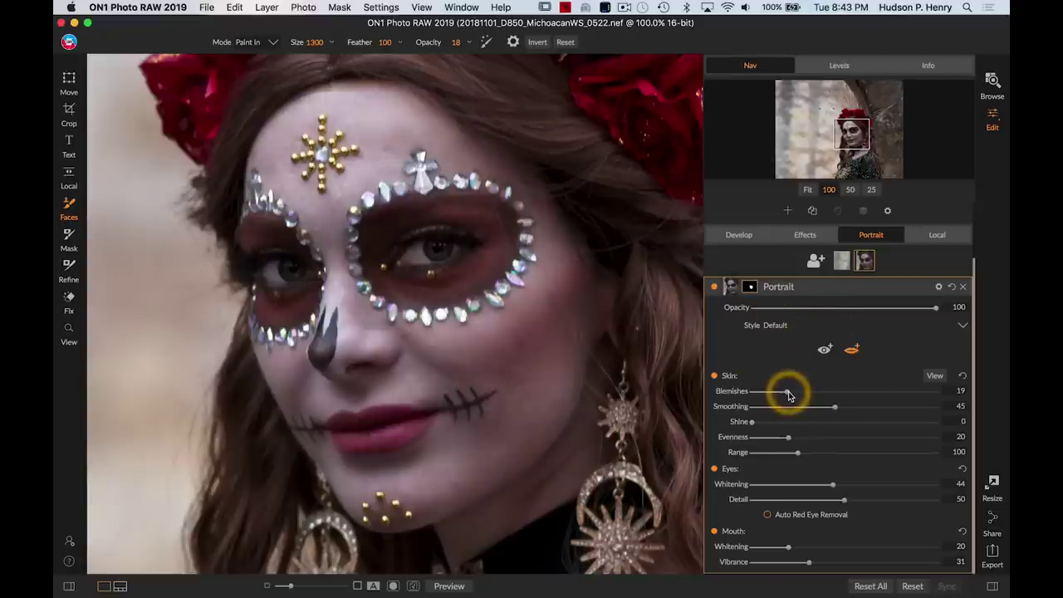
Adjust skin Blemishes and ease Evenness down to 19, comparing the retouch off and on.
left_click_drag(788, 395, 841, 409)
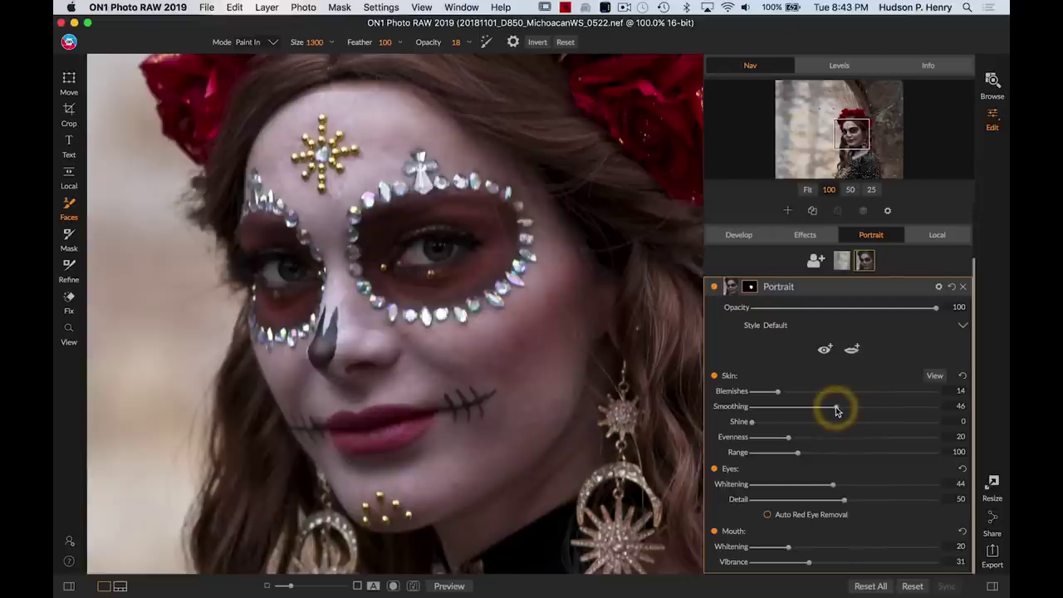
left_click(713, 287)
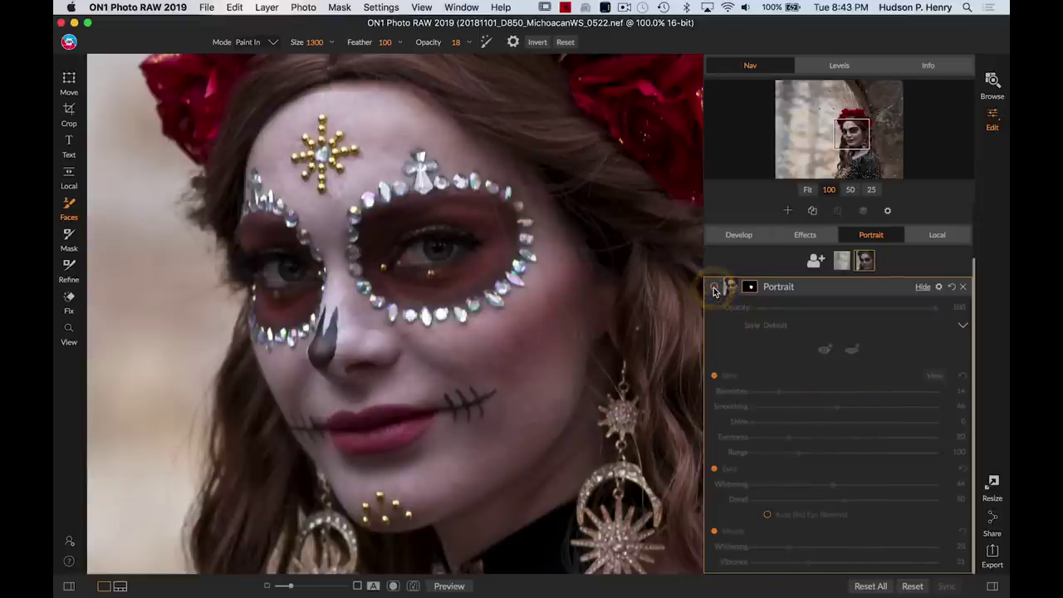
left_click(713, 287)
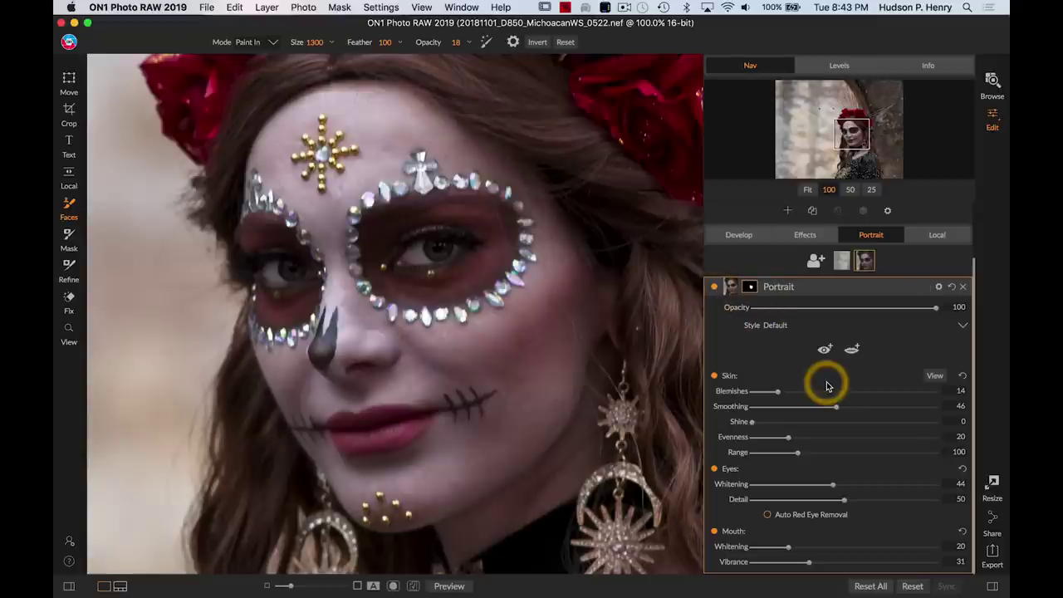
left_click_drag(788, 440, 791, 440)
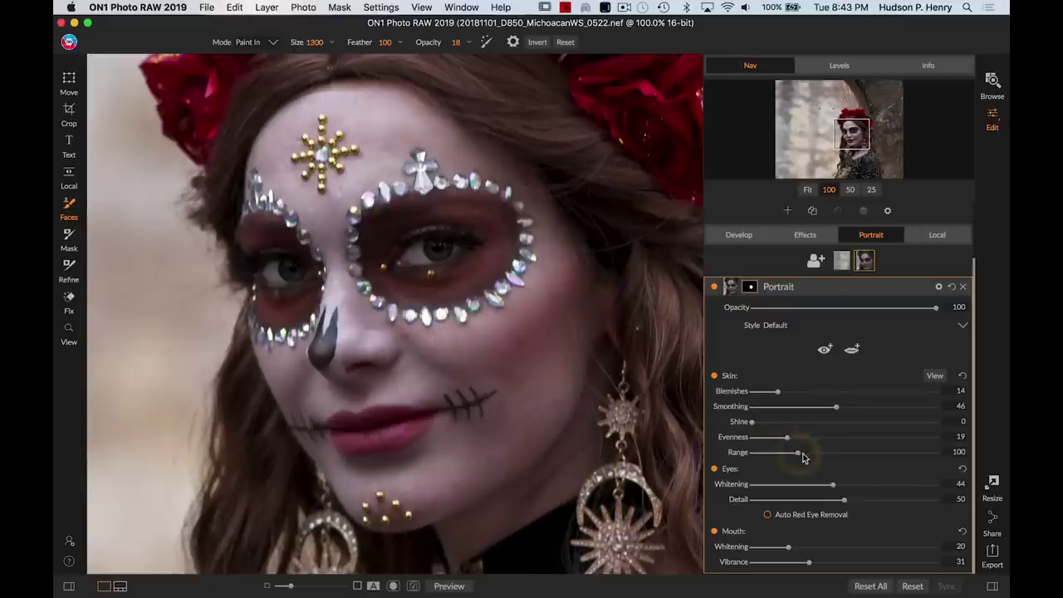
Set eye Whitening to 40 and eye Detail to 59.
left_click(825, 483)
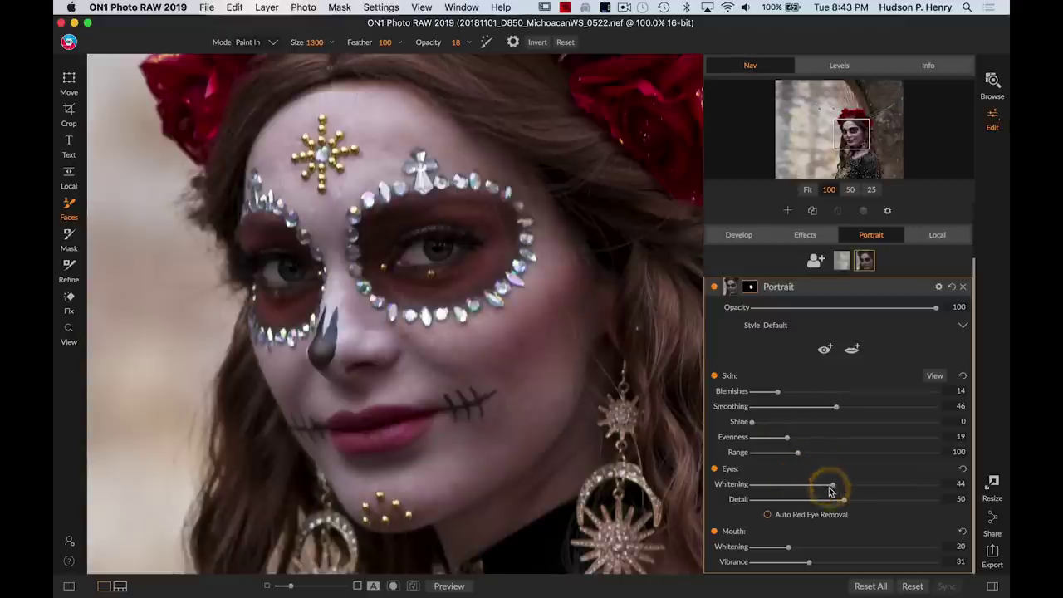
left_click(835, 487)
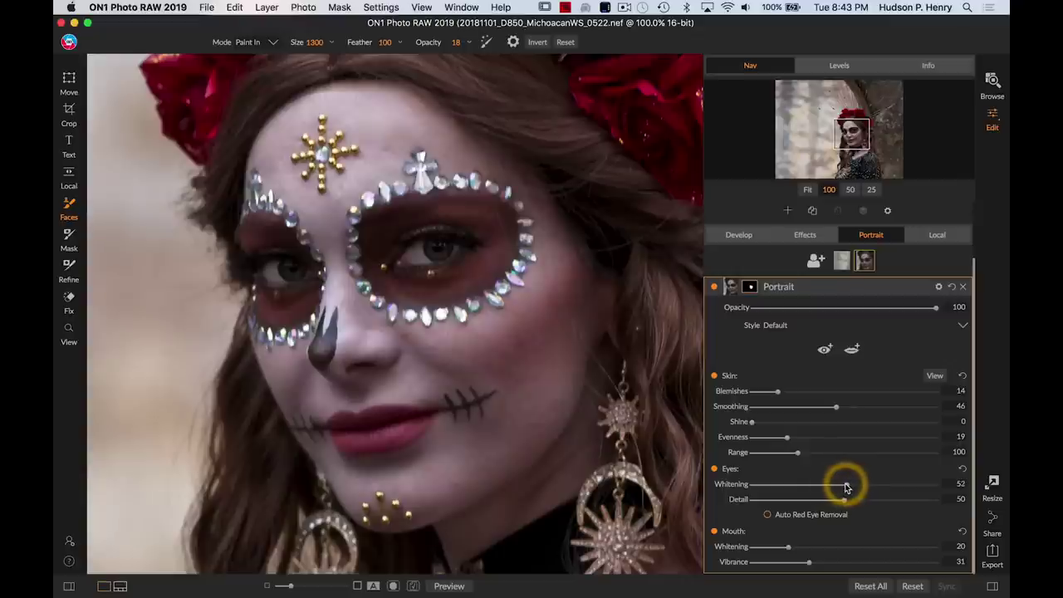
left_click_drag(835, 487, 827, 488)
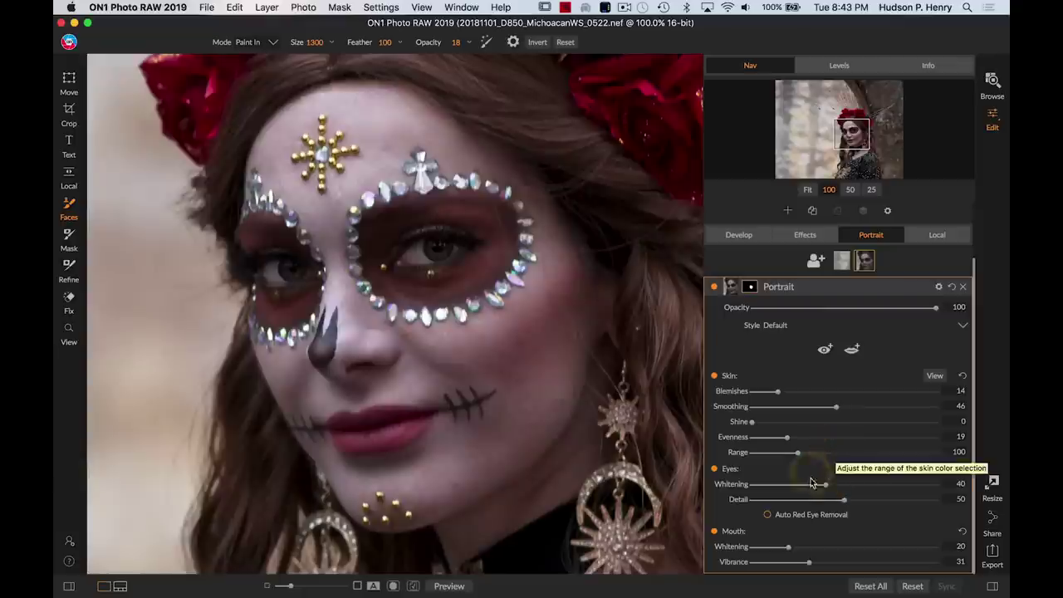
left_click(845, 500)
left_click_drag(844, 500, 859, 504)
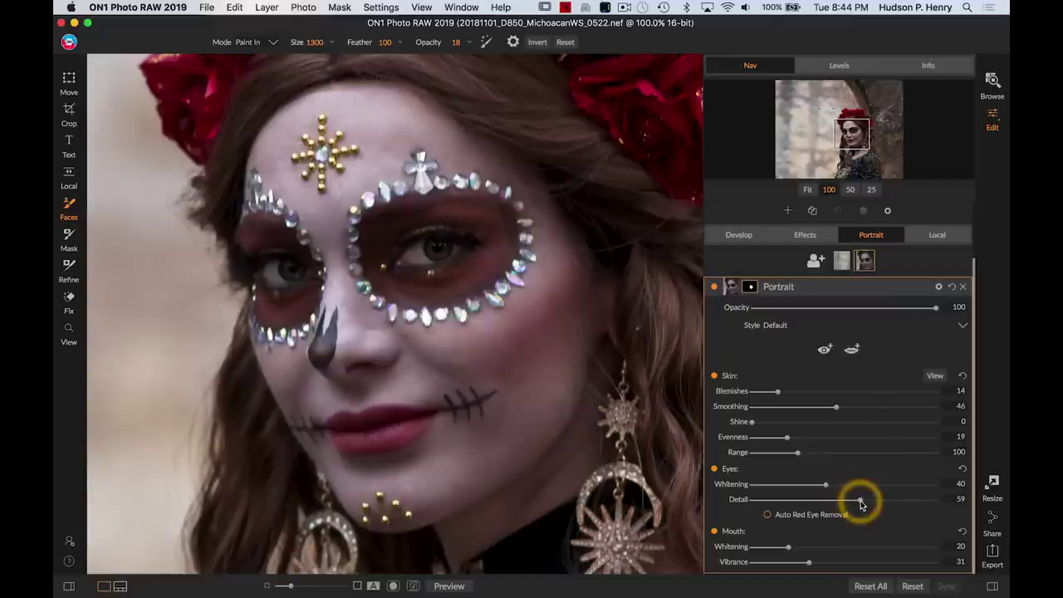
Brush the portrait retouch mask across the face.
mouse_move(339, 498)
left_mouse_down()
mouse_move(344, 237)
mouse_move(455, 419)
mouse_move(282, 341)
mouse_move(447, 212)
left_mouse_up()
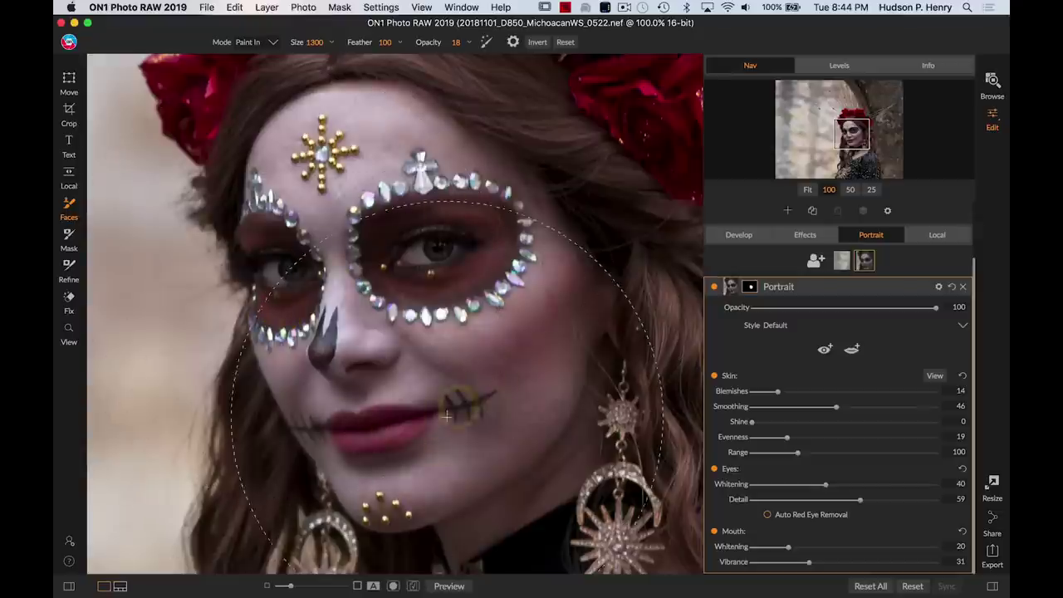
mouse_move(447, 416)
left_mouse_down()
mouse_move(332, 391)
mouse_move(351, 291)
mouse_move(445, 294)
mouse_move(340, 433)
left_mouse_up()
mouse_move(558, 439)
left_mouse_down()
mouse_move(792, 491)
mouse_move(858, 482)
mouse_move(785, 422)
mouse_move(506, 367)
left_mouse_up()
left_click_drag(768, 410, 858, 501)
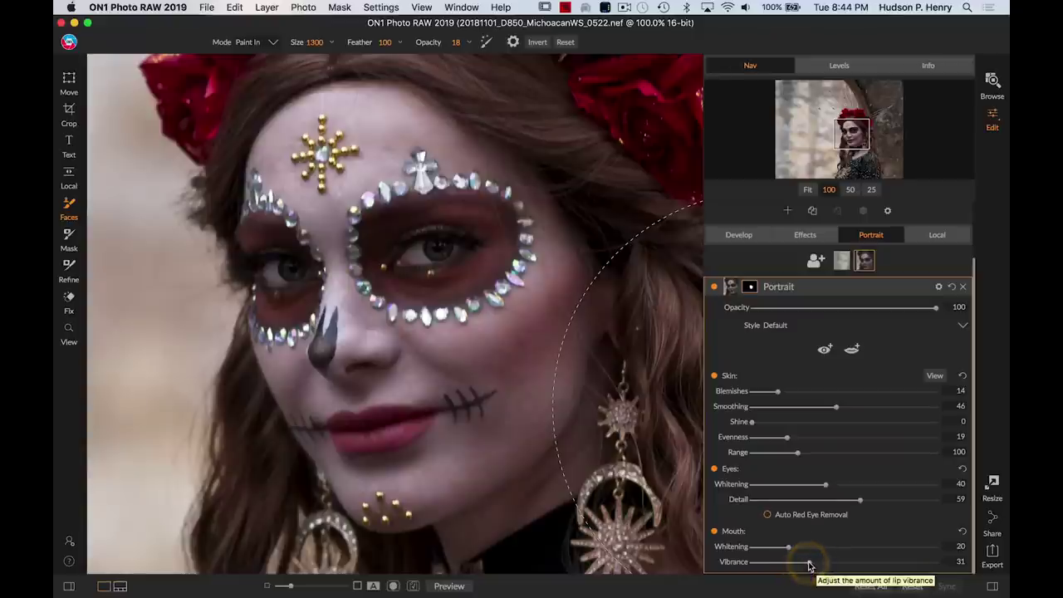
Raise Mouth Vibrance to 41 and compare the portrait retouch off and on.
left_click_drag(807, 562, 830, 563)
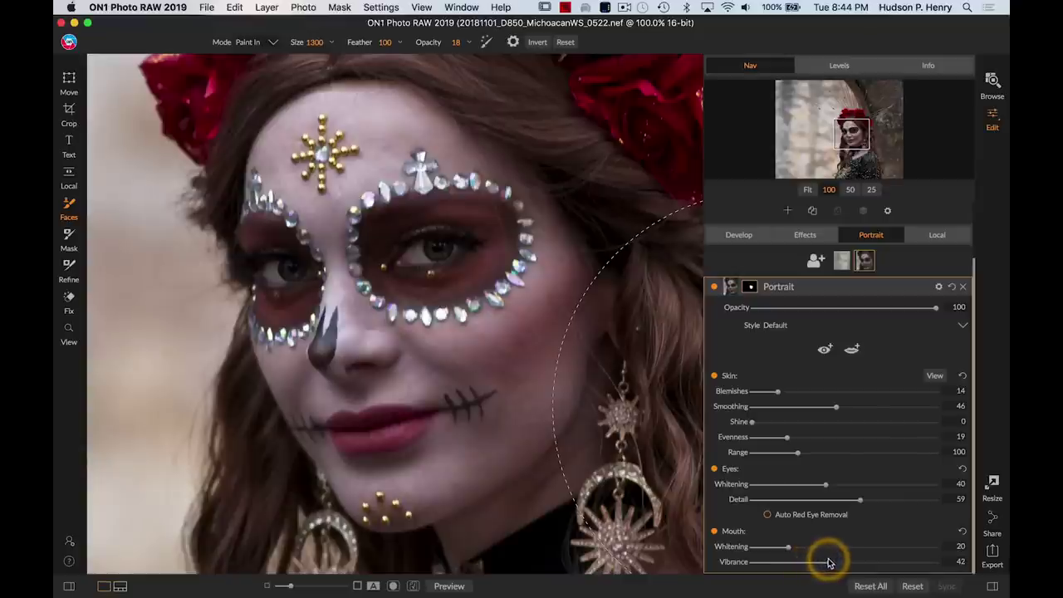
left_click(713, 288)
left_click(713, 287)
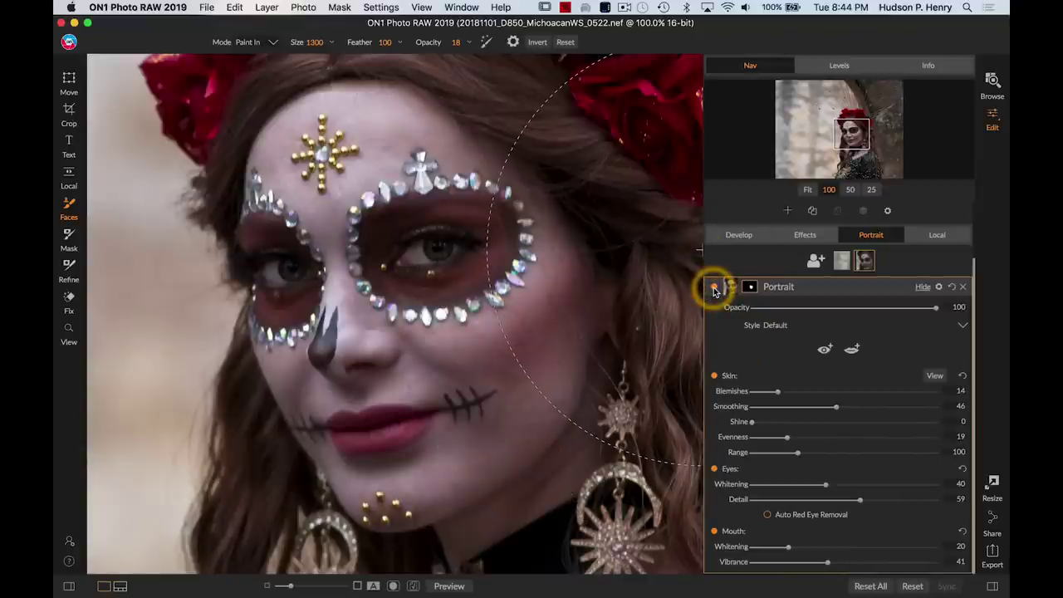
left_click(713, 287)
left_click(713, 287)
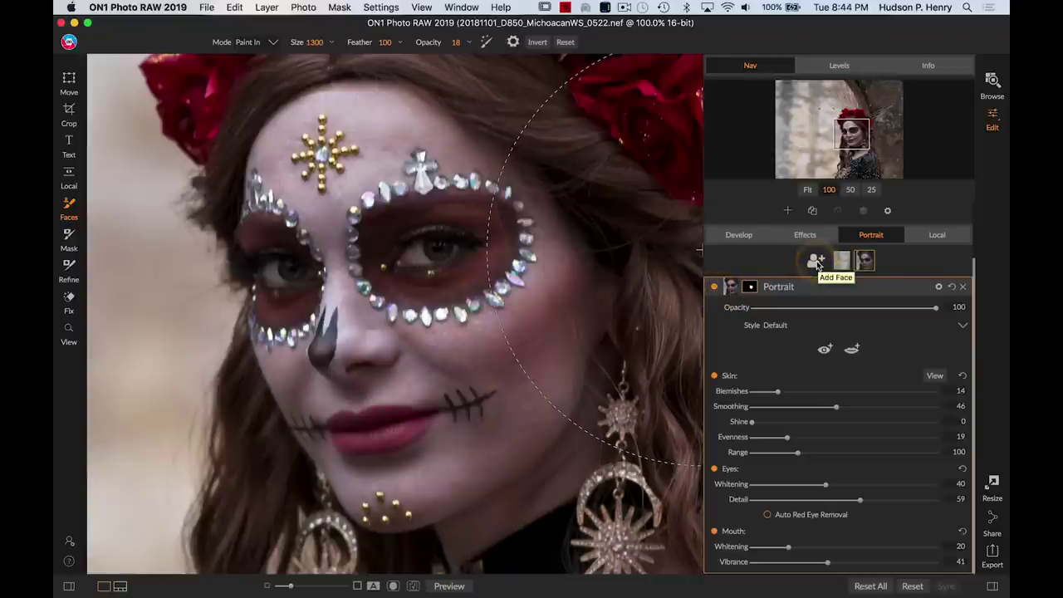
Fit the photo to the view, compare the portrait retouch off and on, then go to Effects.
left_click(807, 189)
left_click(714, 286)
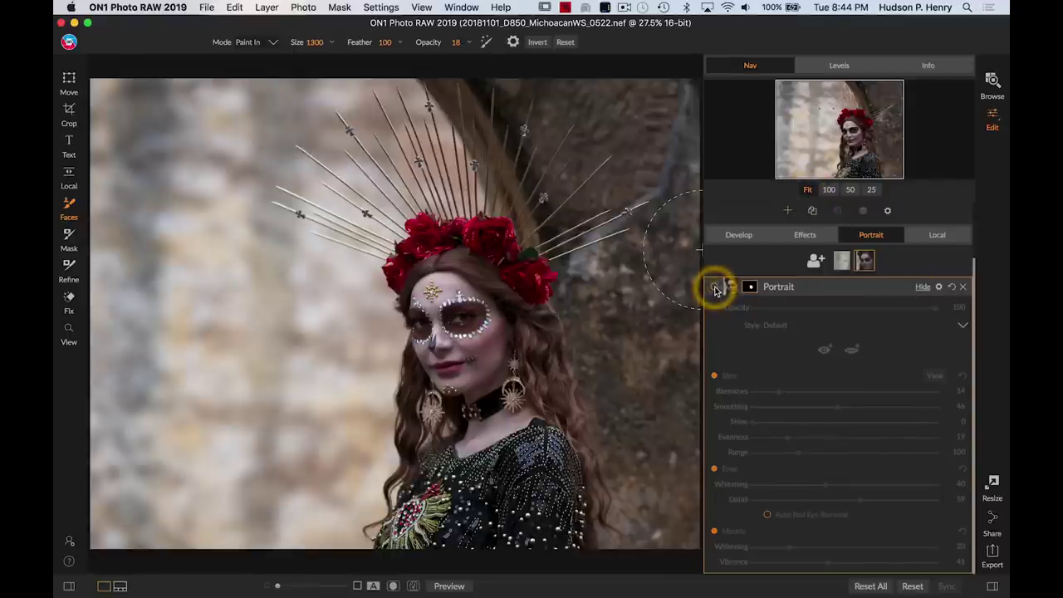
left_click(714, 287)
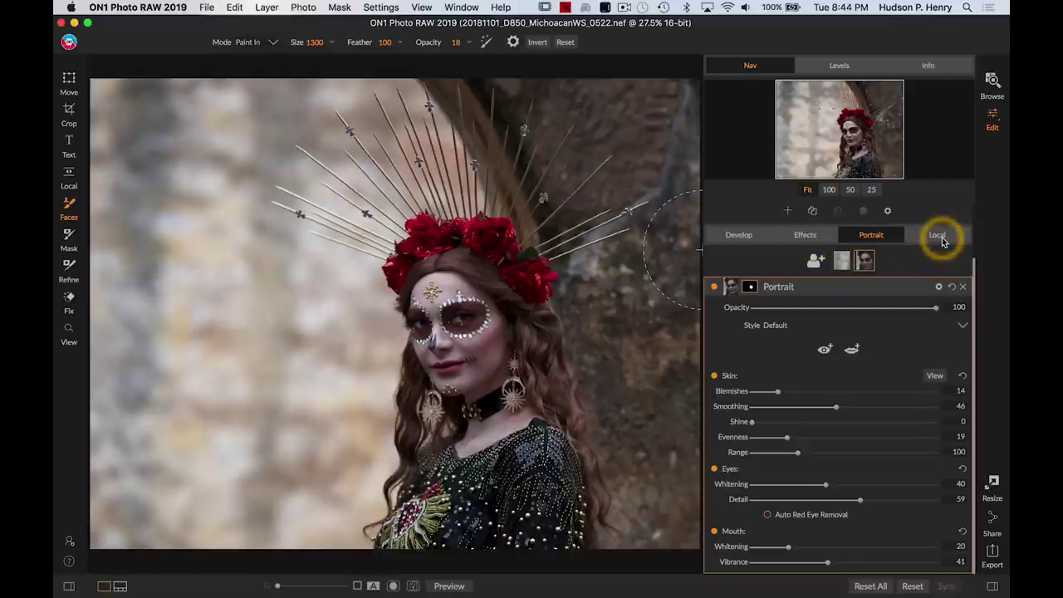
left_click(805, 237)
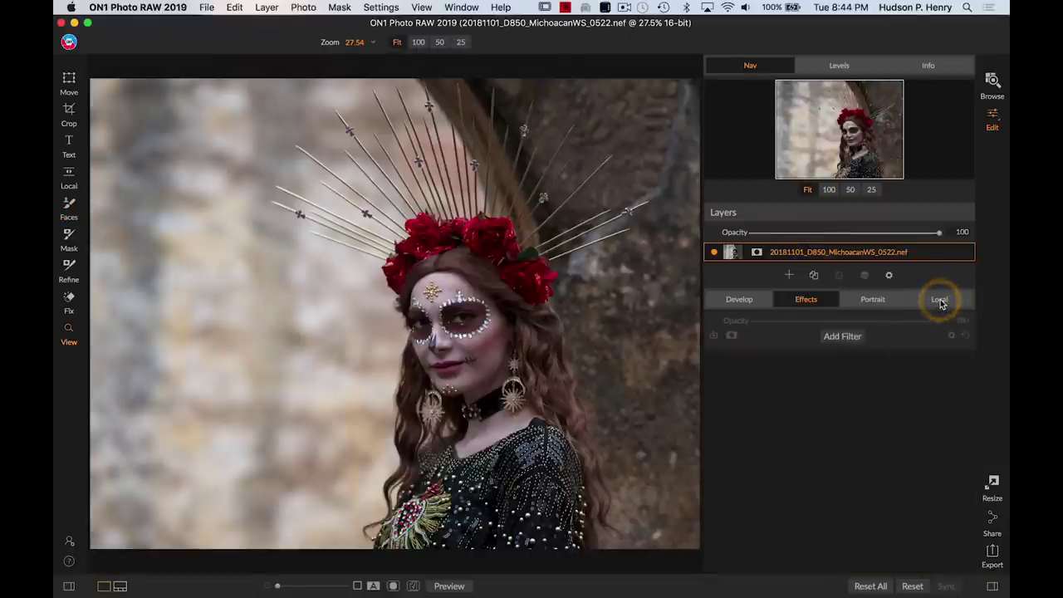
Add a Dynamic Contrast filter from the Filters browser and give it a layer mask.
left_click(845, 339)
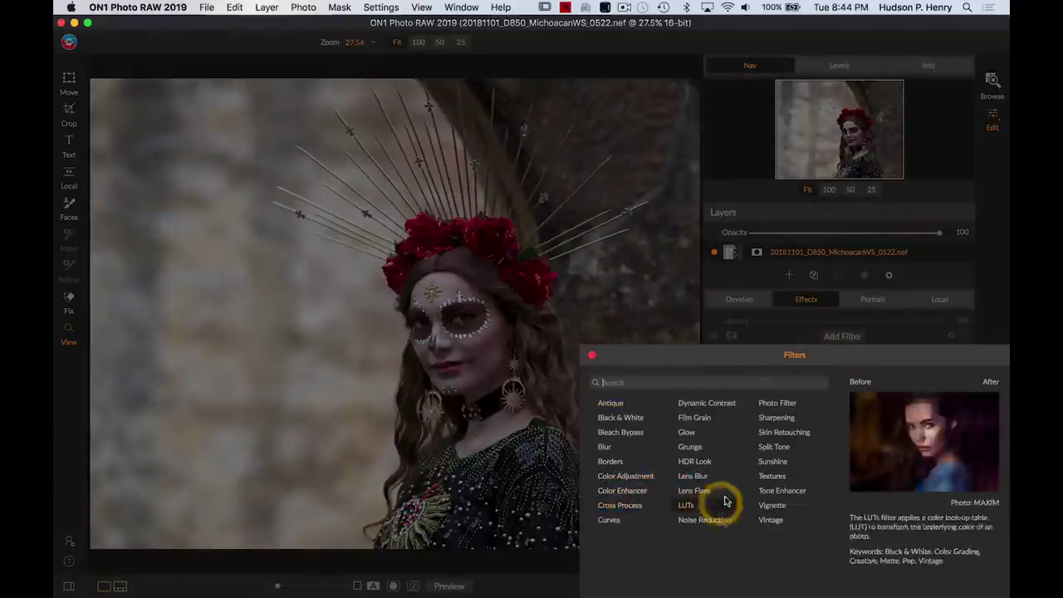
left_click(707, 403)
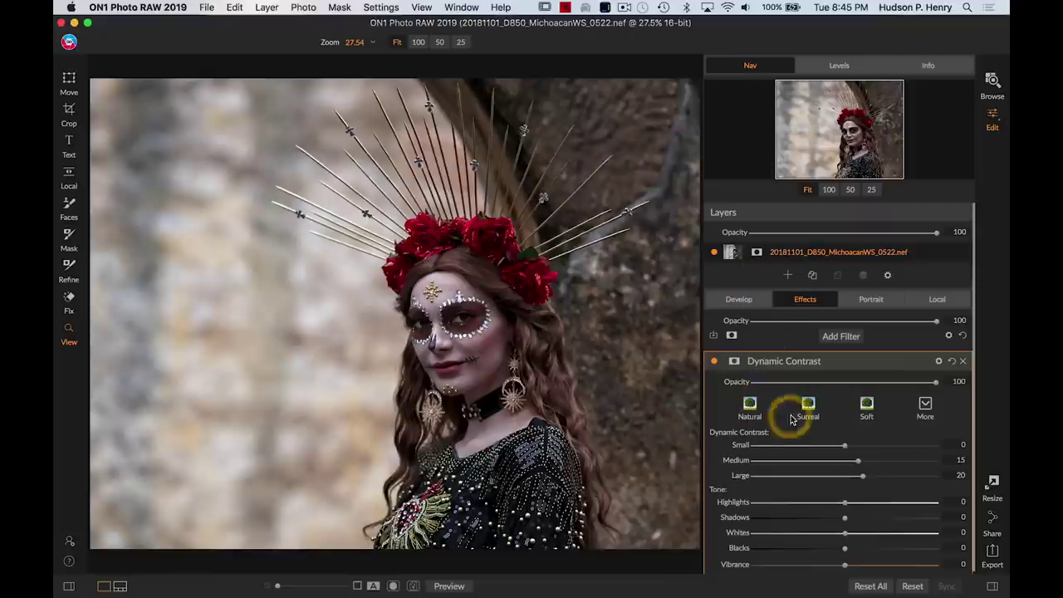
left_click(734, 362)
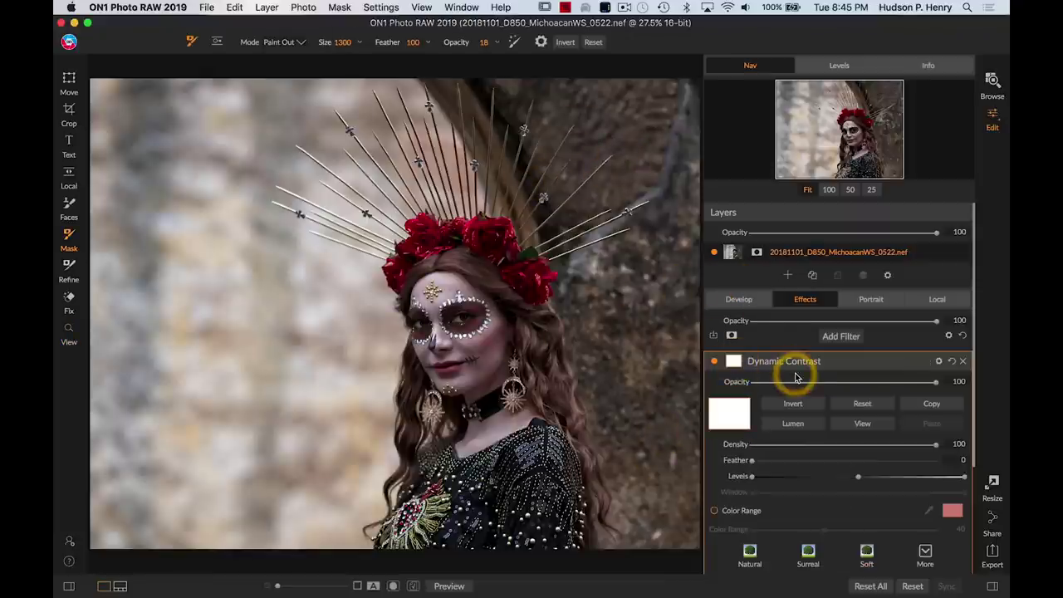
Invert the Dynamic Contrast mask to hide the effect everywhere, comparing it off and on.
scroll(794, 373, "down", 2)
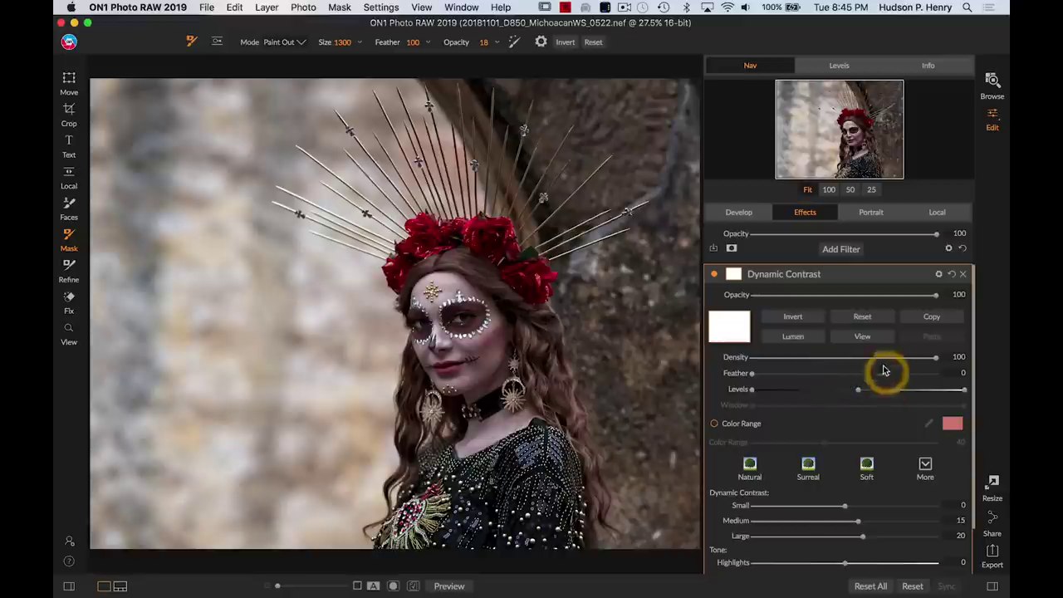
left_click(794, 318)
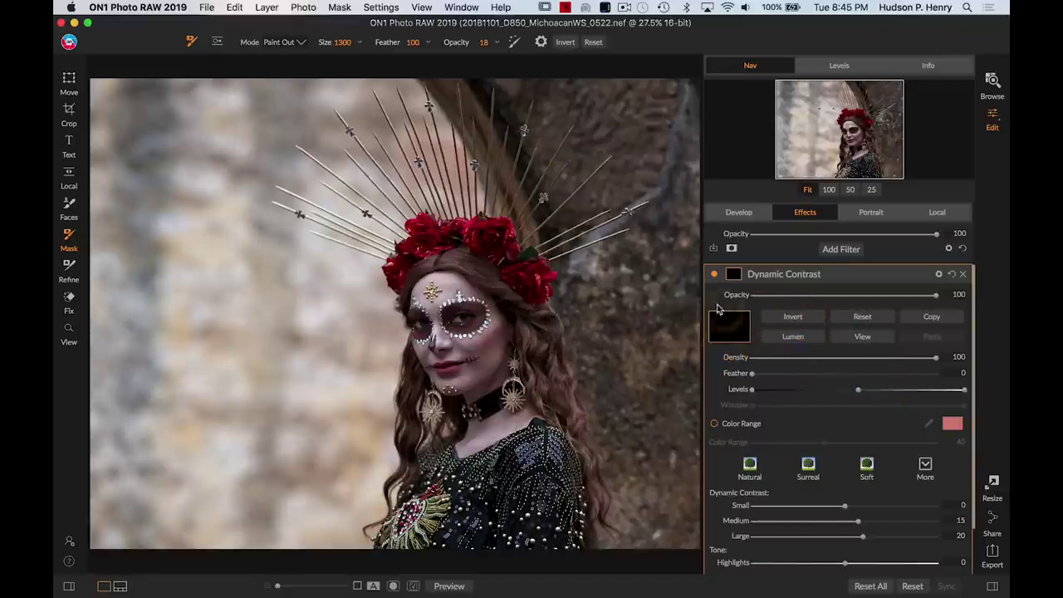
left_click(714, 274)
left_click(714, 275)
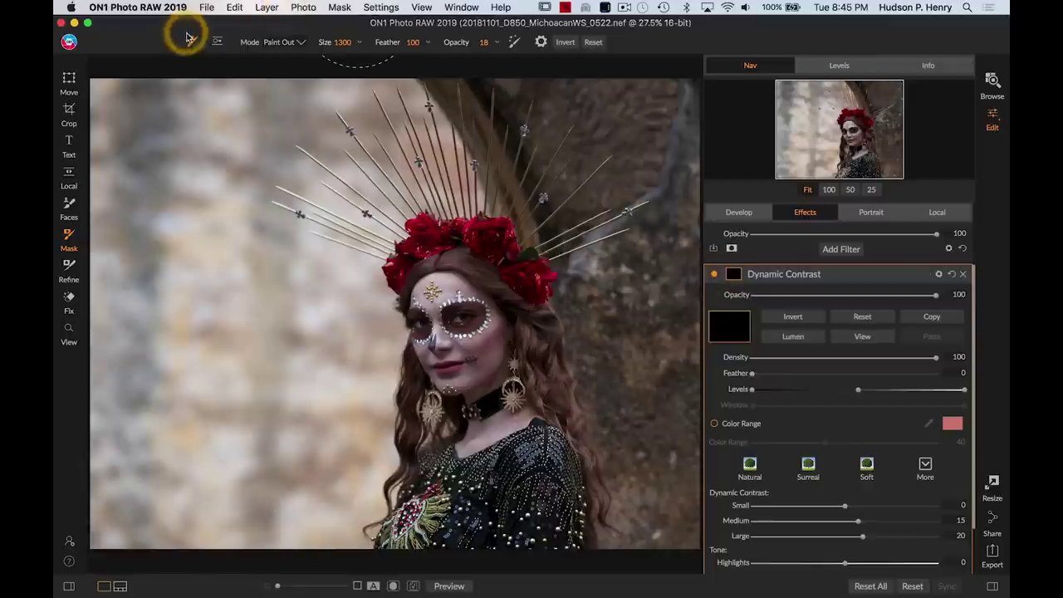
Paint the contrast back onto the roses, hair and embroidered dress with a Paint In brush at 600.
left_click(283, 50)
left_click(285, 45)
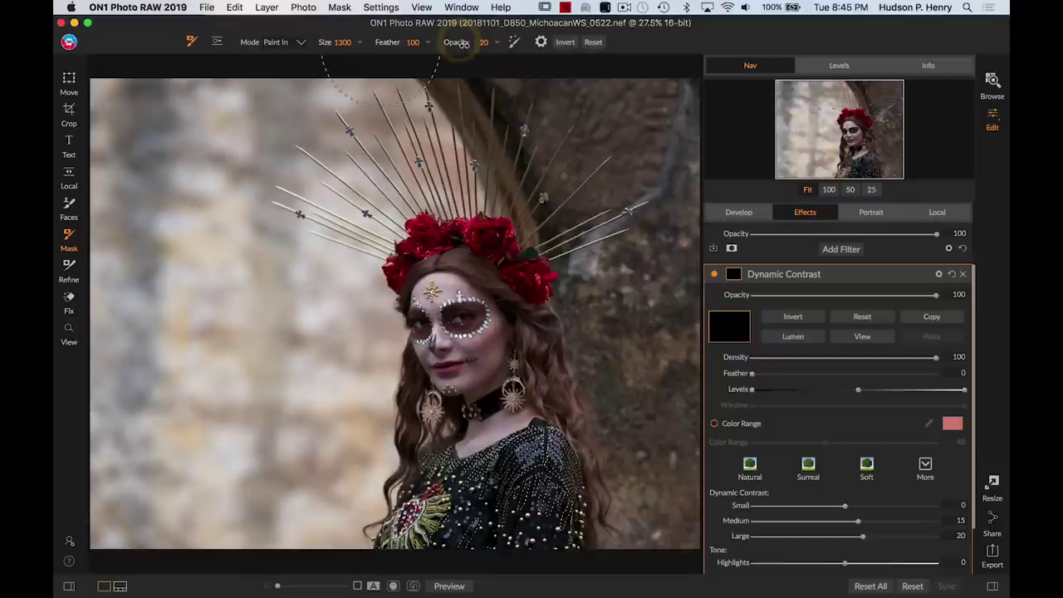
left_click(387, 43)
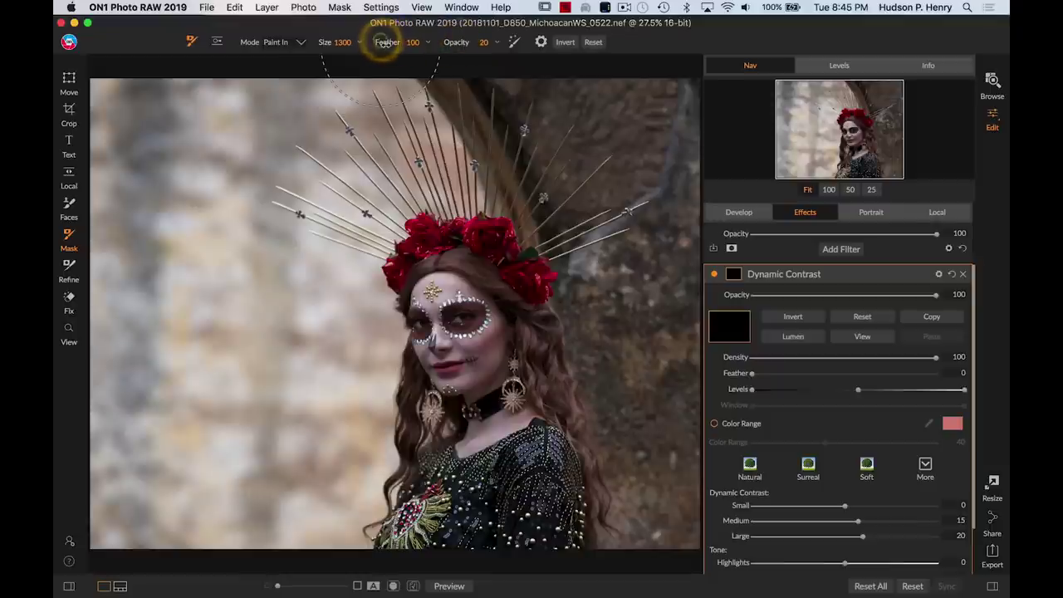
left_click(498, 239)
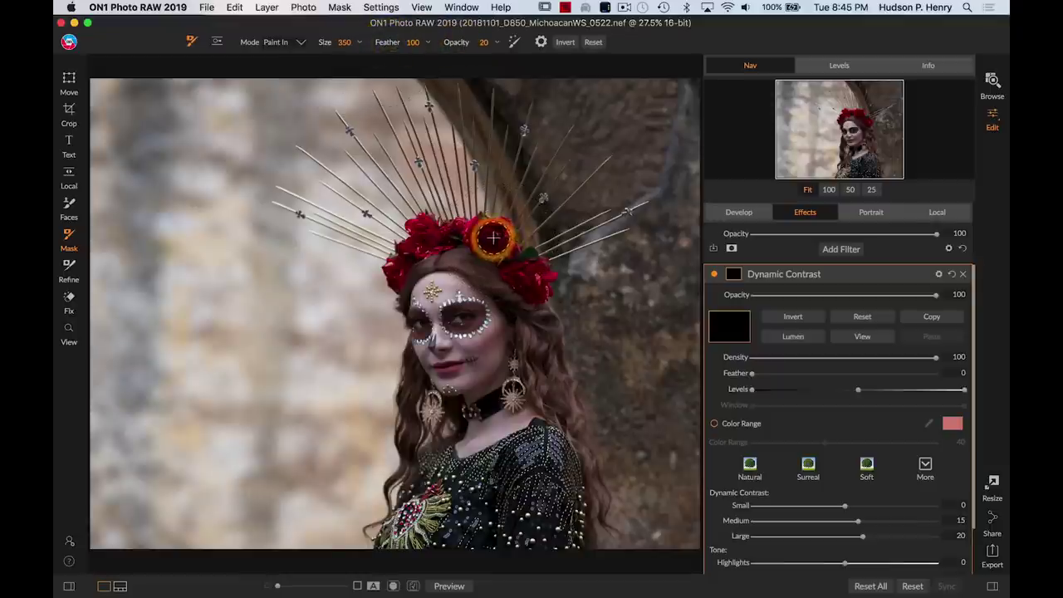
mouse_move(472, 234)
left_mouse_down()
mouse_move(541, 291)
mouse_move(470, 235)
mouse_move(417, 241)
mouse_move(448, 238)
mouse_move(412, 255)
mouse_move(406, 281)
mouse_move(486, 357)
left_mouse_up()
left_click(459, 480)
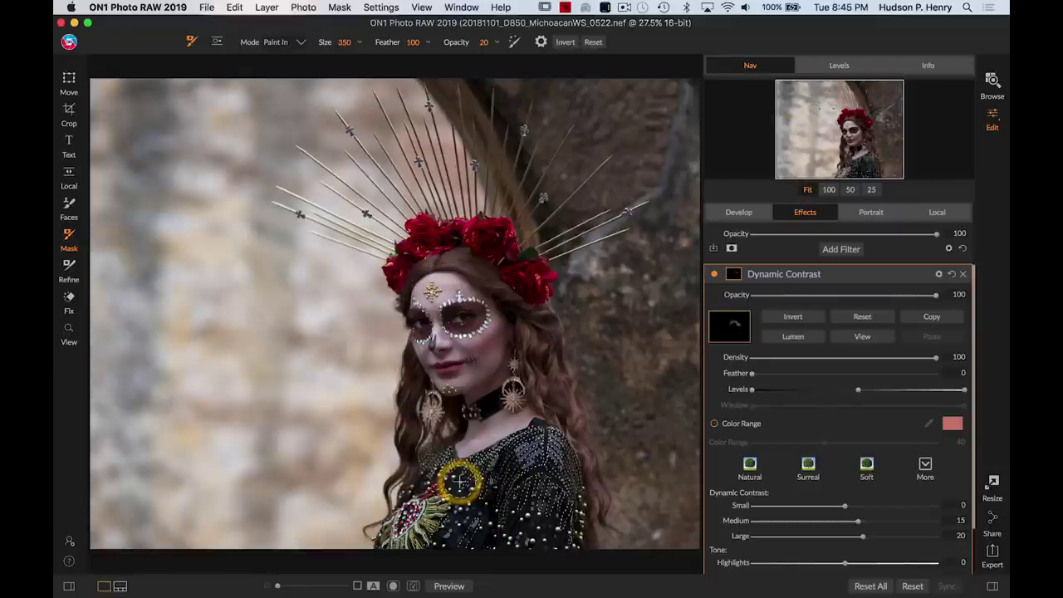
key("bracketright")
key("bracketright")
key("bracketright")
key("bracketright")
key("bracketright")
mouse_move(459, 480)
left_mouse_down()
mouse_move(388, 554)
mouse_move(448, 485)
mouse_move(463, 541)
mouse_move(516, 462)
mouse_move(572, 485)
mouse_move(552, 541)
mouse_move(504, 505)
mouse_move(536, 507)
mouse_move(451, 473)
mouse_move(401, 512)
mouse_move(396, 534)
mouse_move(444, 548)
mouse_move(486, 472)
mouse_move(535, 460)
mouse_move(545, 520)
mouse_move(562, 500)
mouse_move(532, 462)
mouse_move(466, 526)
mouse_move(430, 466)
mouse_move(409, 545)
mouse_move(555, 460)
mouse_move(579, 482)
mouse_move(562, 530)
mouse_move(523, 478)
mouse_move(500, 532)
mouse_move(422, 482)
mouse_move(402, 551)
mouse_move(427, 485)
mouse_move(459, 477)
mouse_move(451, 534)
mouse_move(478, 545)
mouse_move(557, 528)
mouse_move(569, 481)
mouse_move(525, 474)
mouse_move(496, 531)
mouse_move(430, 476)
mouse_move(395, 555)
mouse_move(513, 521)
mouse_move(557, 483)
mouse_move(568, 510)
left_mouse_up()
Compare the masked Dynamic Contrast by toggling the filter off and on.
left_click(722, 270)
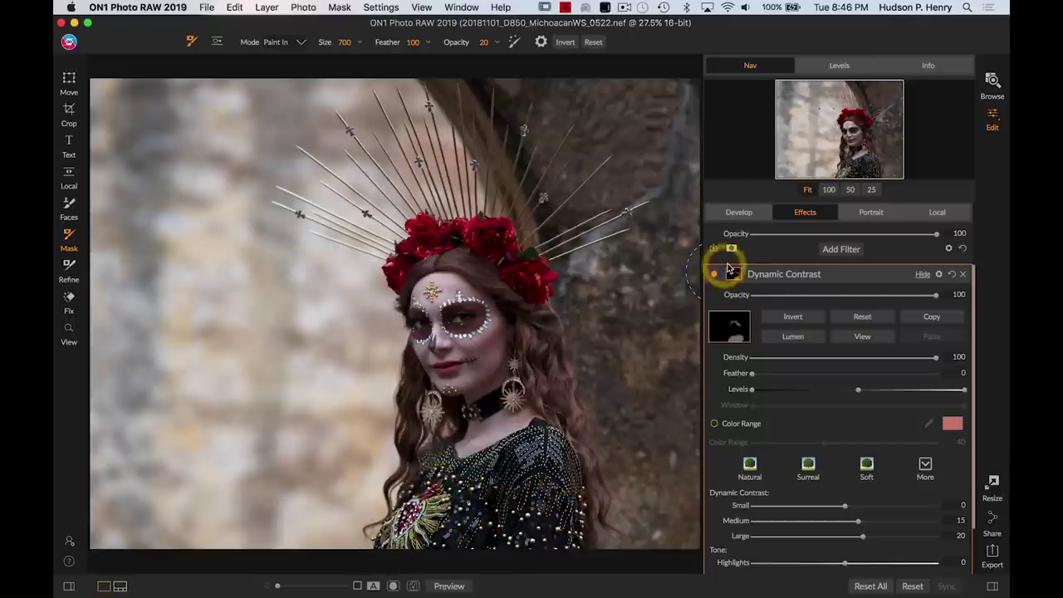
left_click(714, 275)
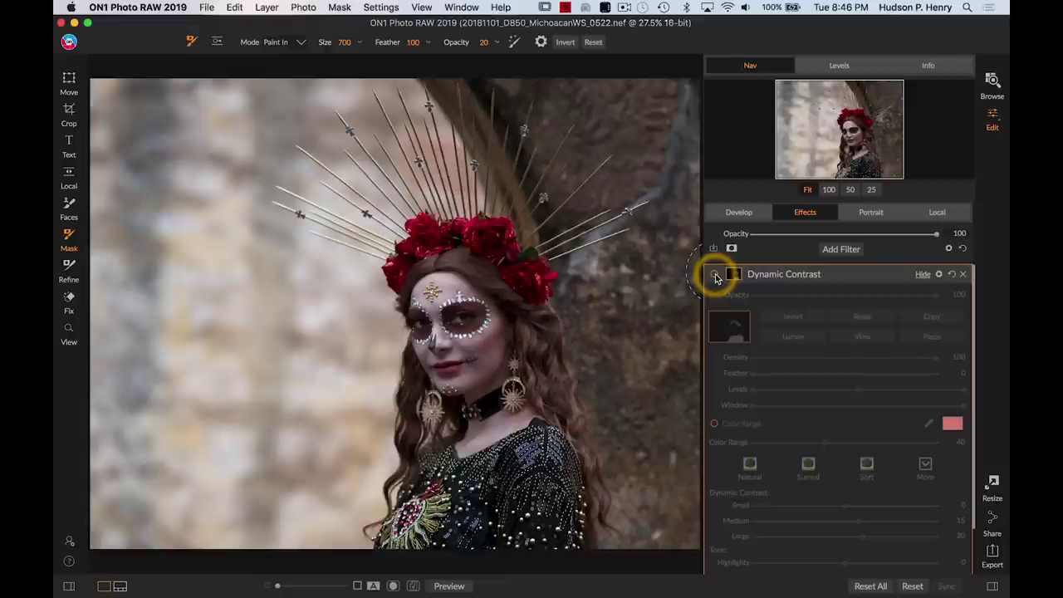
left_click(714, 275)
left_click(714, 274)
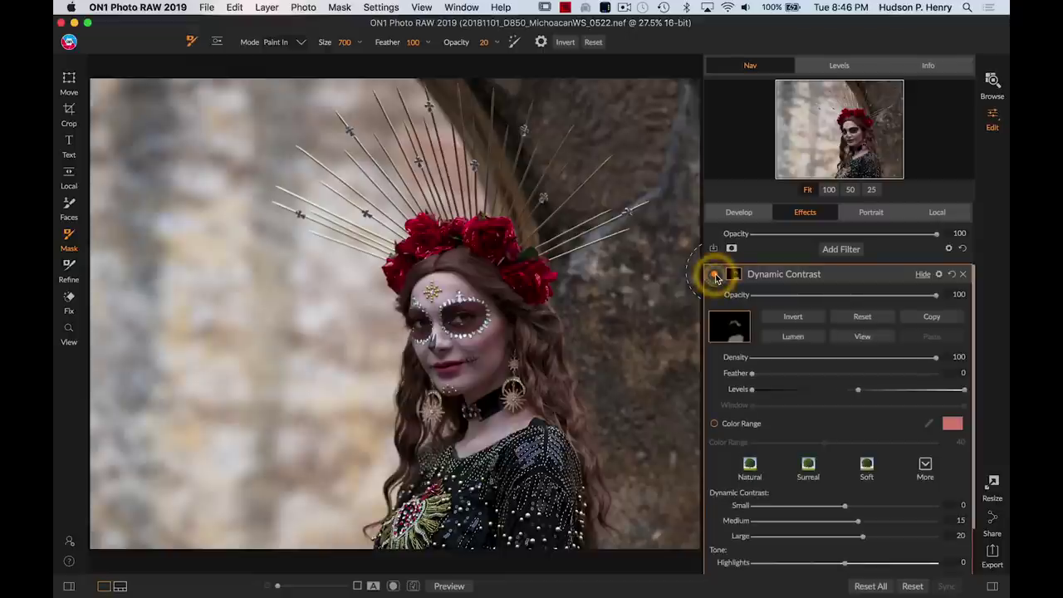
left_click(714, 275)
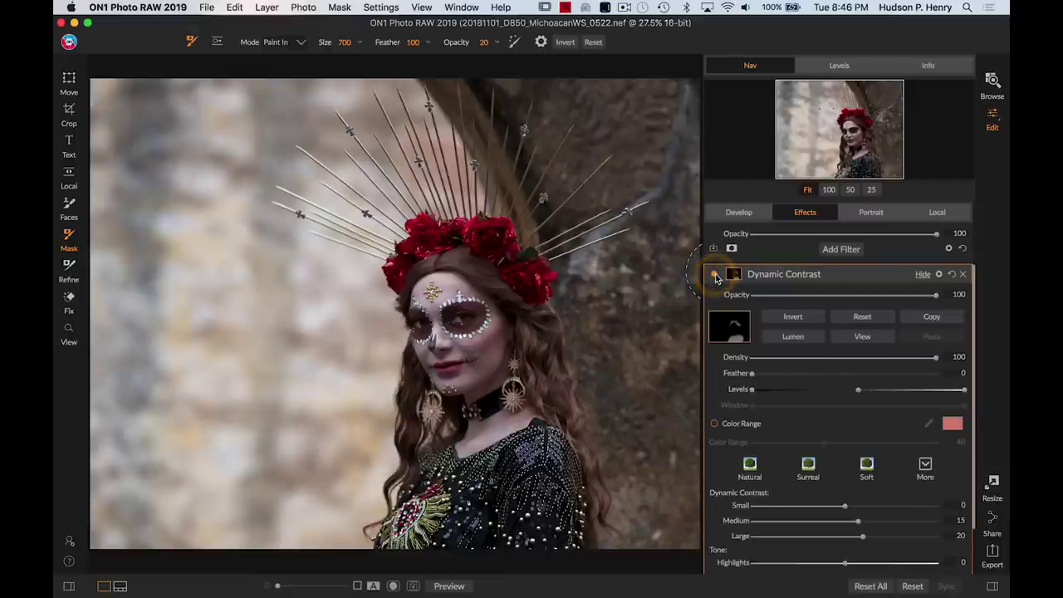
left_click(842, 249)
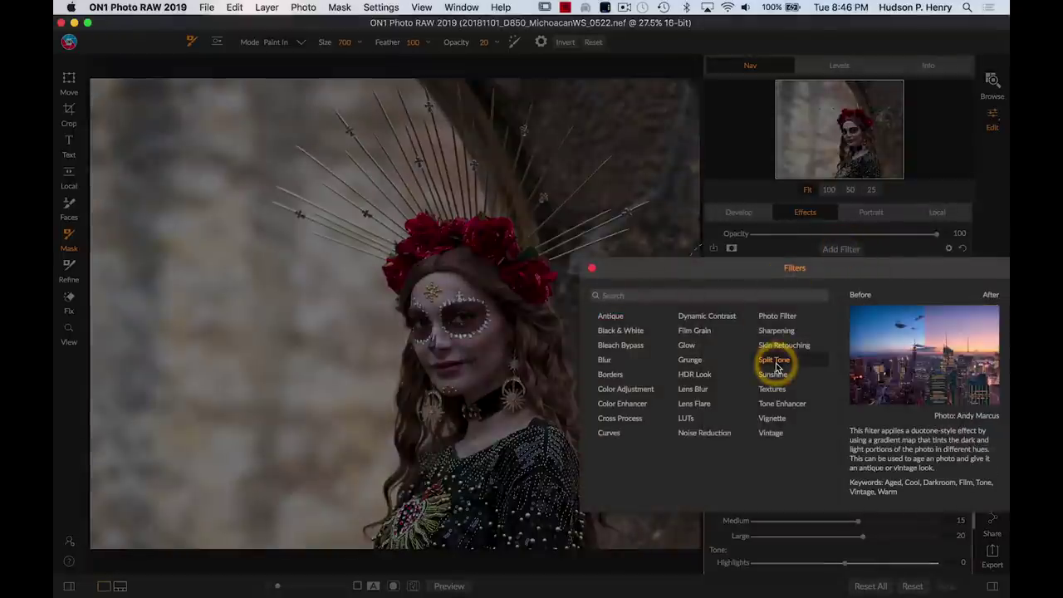
Add a Color Enhancer filter and apply its warm Desert preset.
left_click(631, 403)
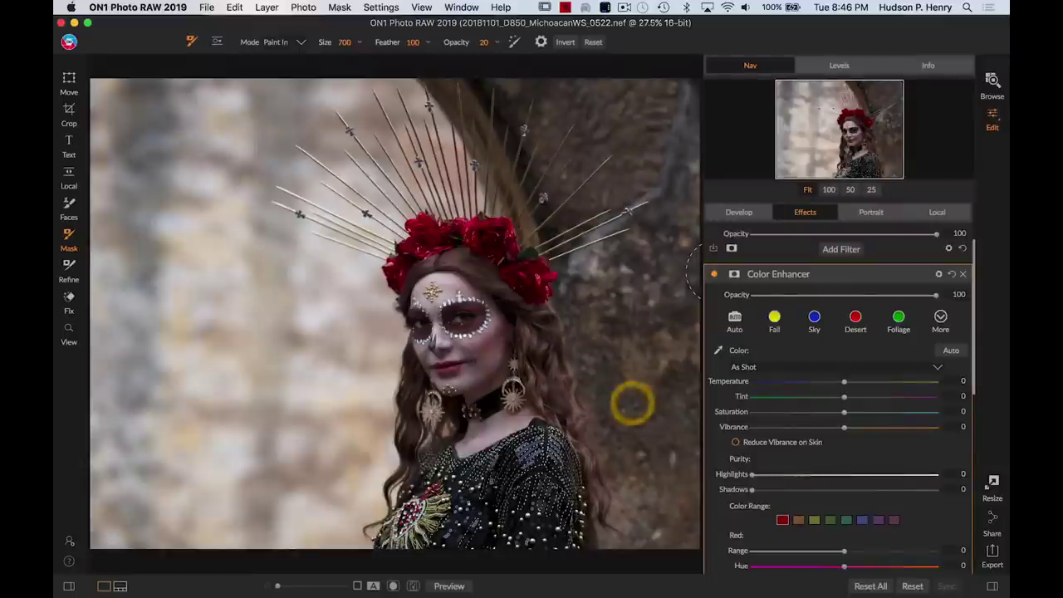
left_click(939, 317)
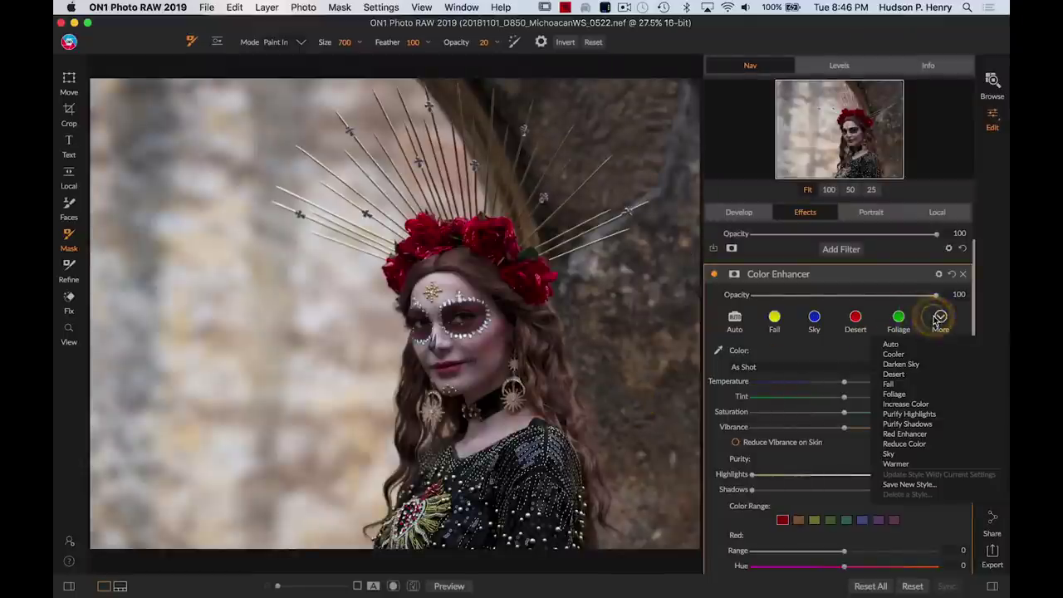
left_click(855, 318)
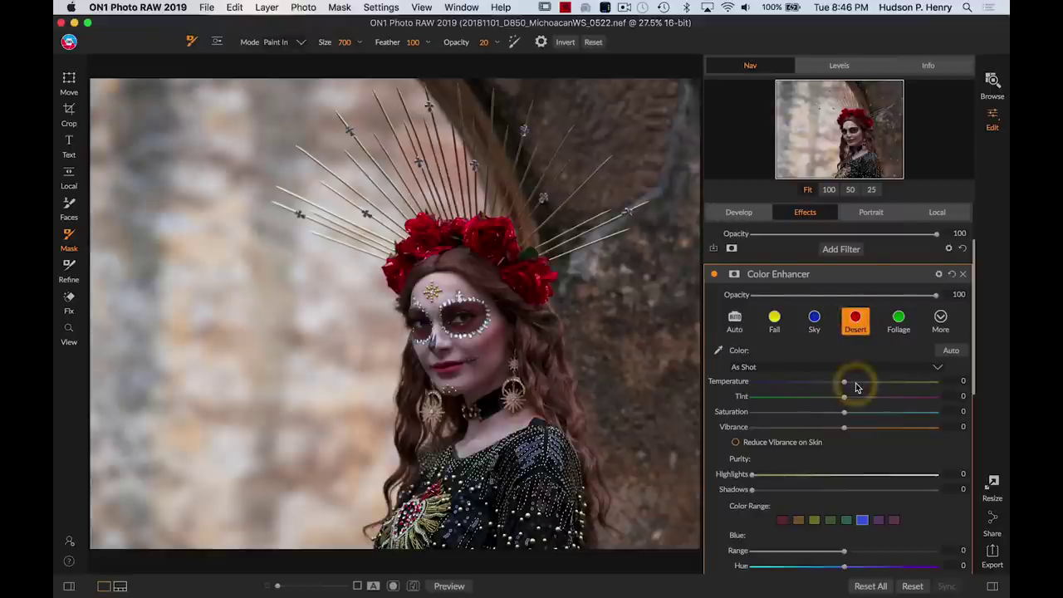
Set the red color range Saturation to 6 and overall Saturation to -1.
scroll(854, 380, "down", 3)
left_click(782, 437)
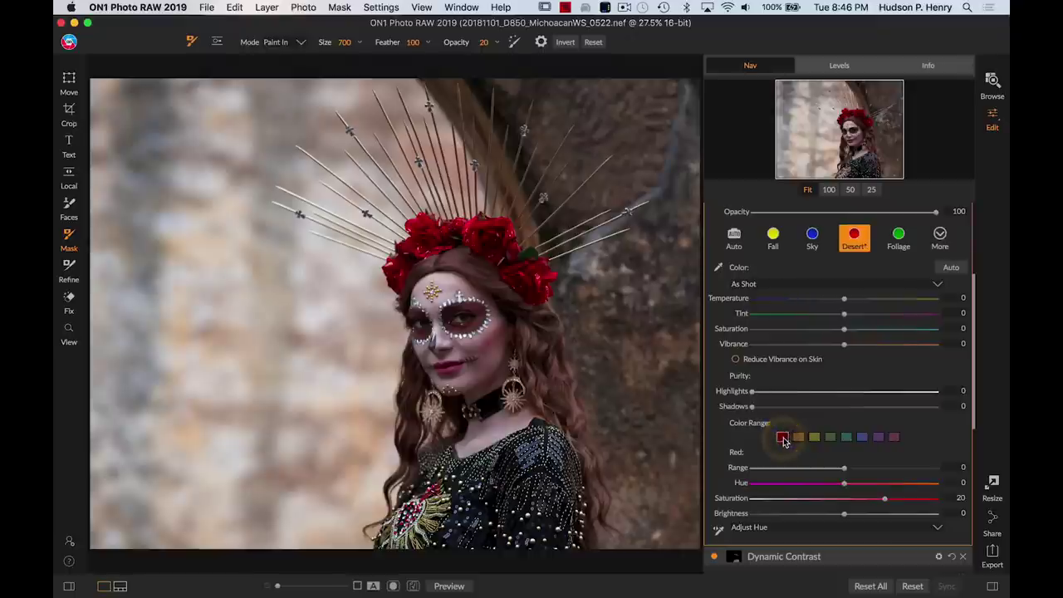
scroll(776, 398, "up", 2)
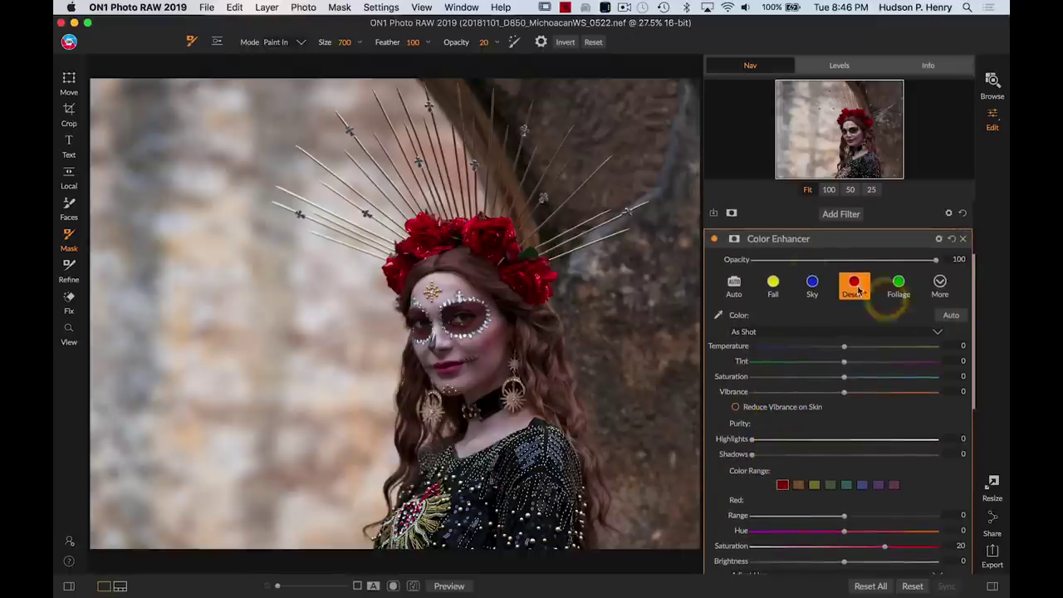
scroll(835, 388, "down", 4)
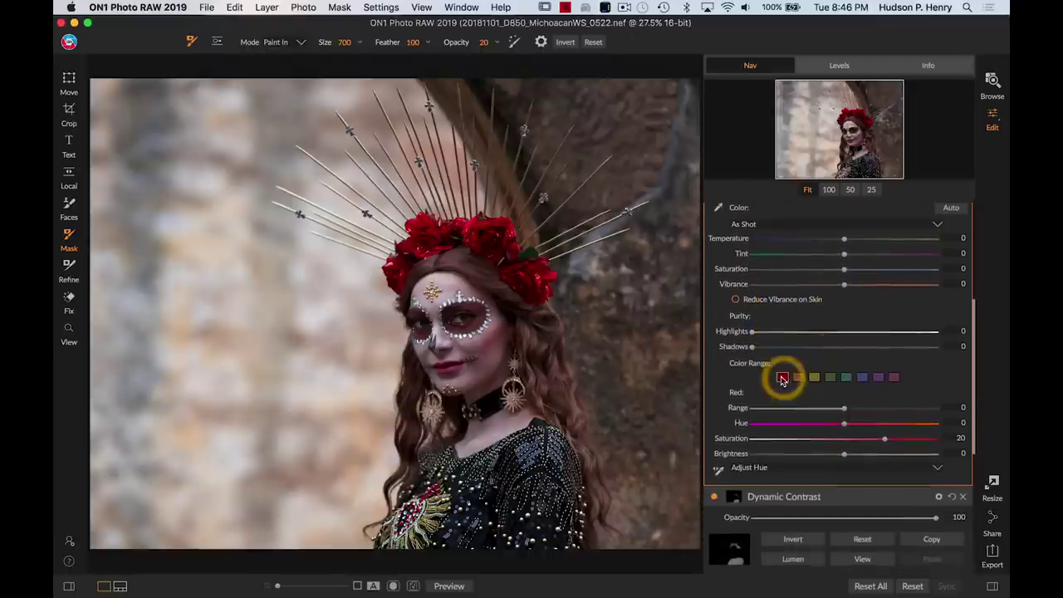
left_click_drag(878, 441, 857, 443)
left_click(860, 442)
scroll(856, 440, "up", 3)
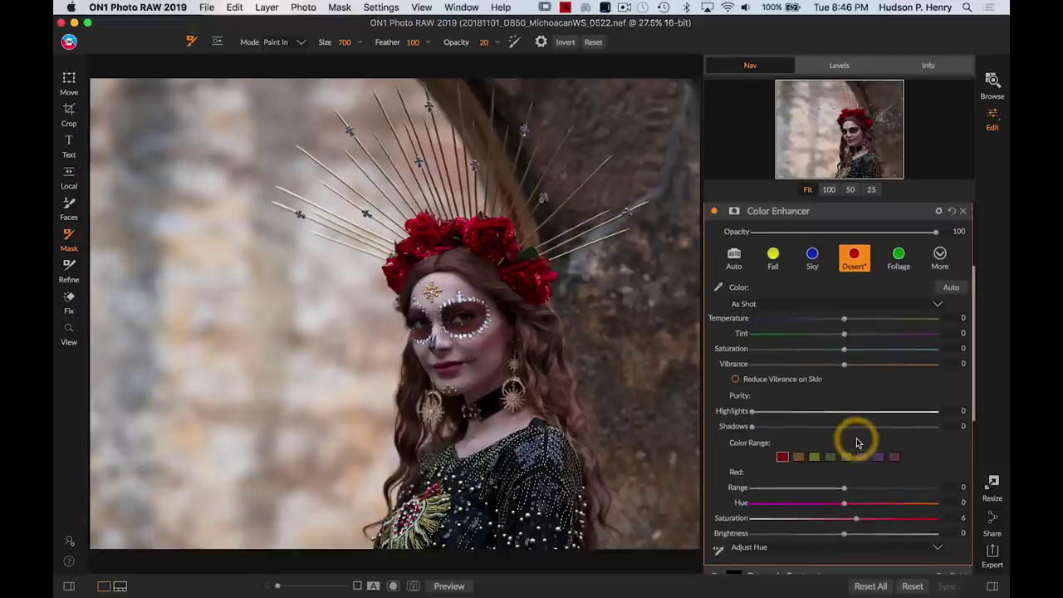
left_click_drag(844, 354, 842, 355)
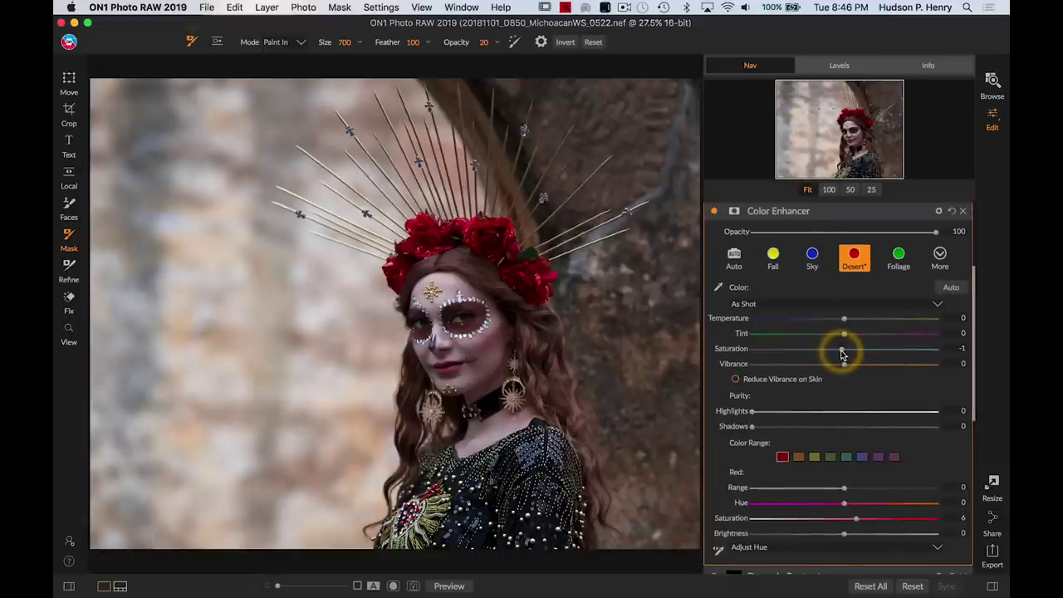
scroll(842, 355, "up", 5)
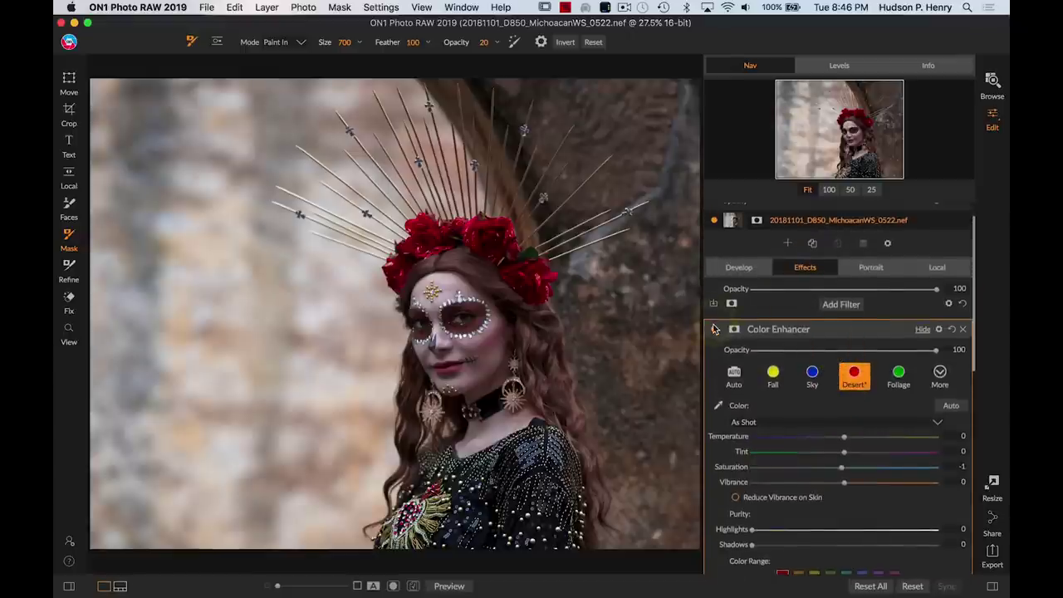
Toggle the Color Enhancer off and on to compare before and after.
left_click(713, 329)
left_click(714, 330)
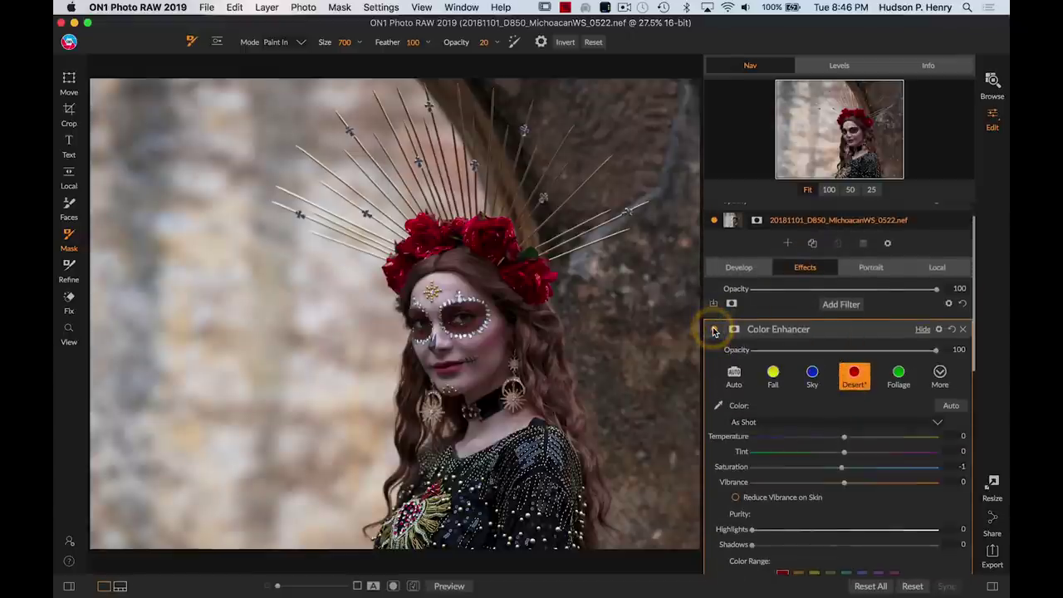
left_click(714, 330)
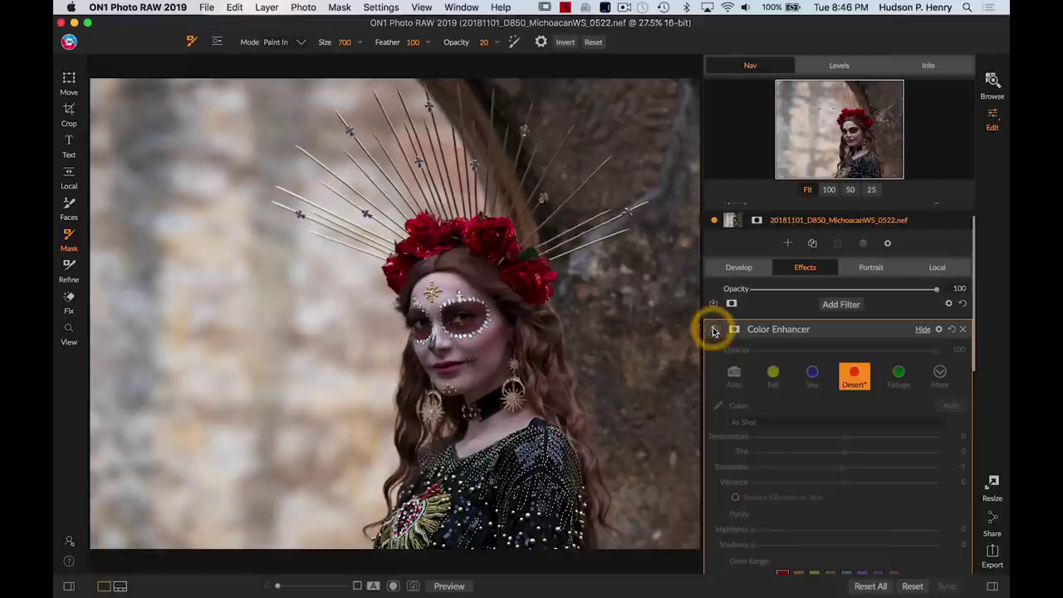
left_click(713, 330)
left_click(714, 330)
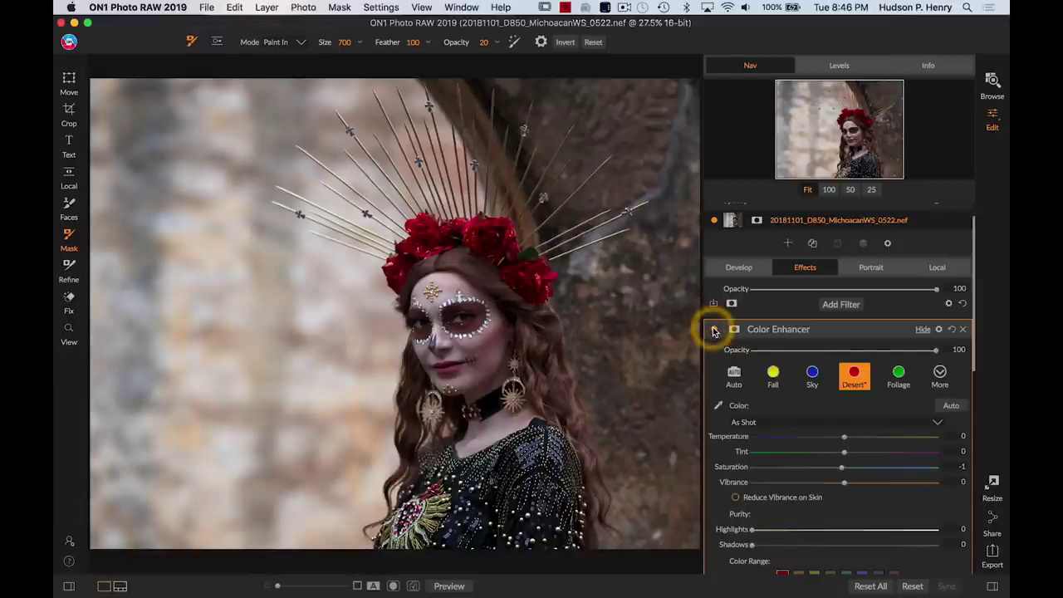
Add a Vignette filter with the Big Softy preset.
left_click(831, 305)
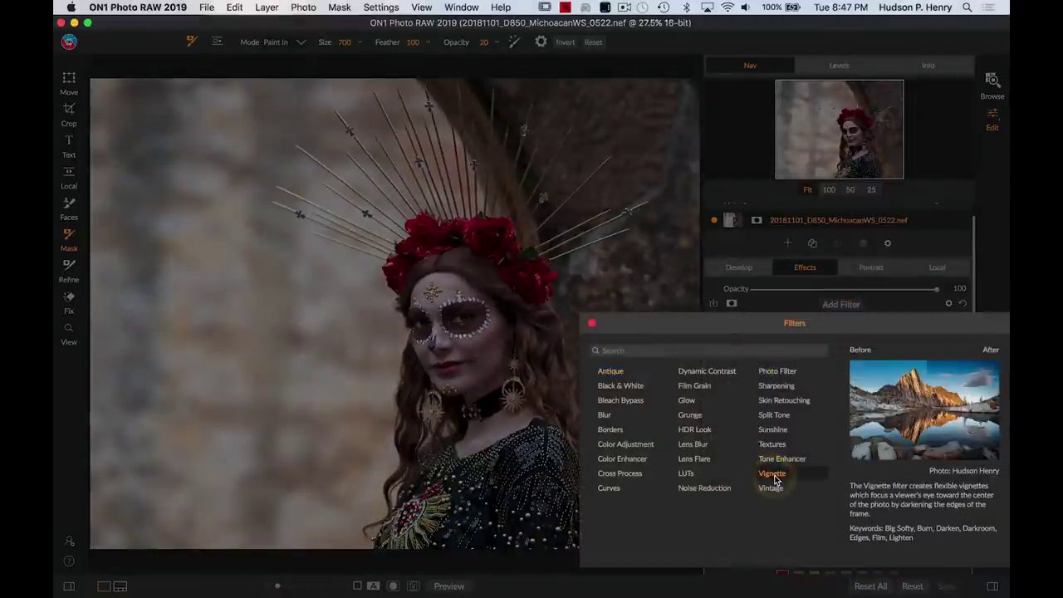
left_click(772, 475)
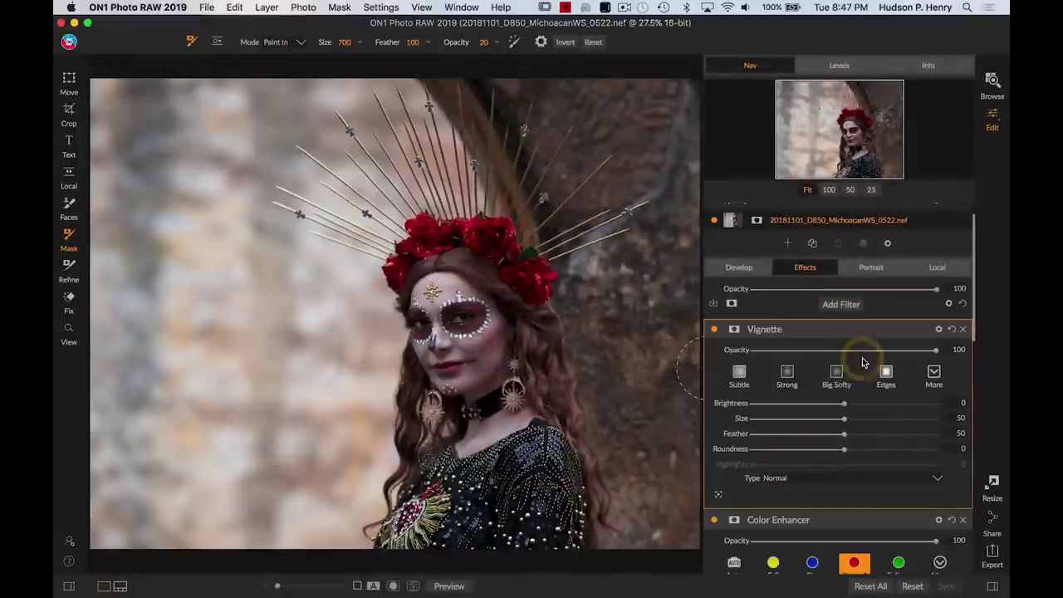
left_click(837, 375)
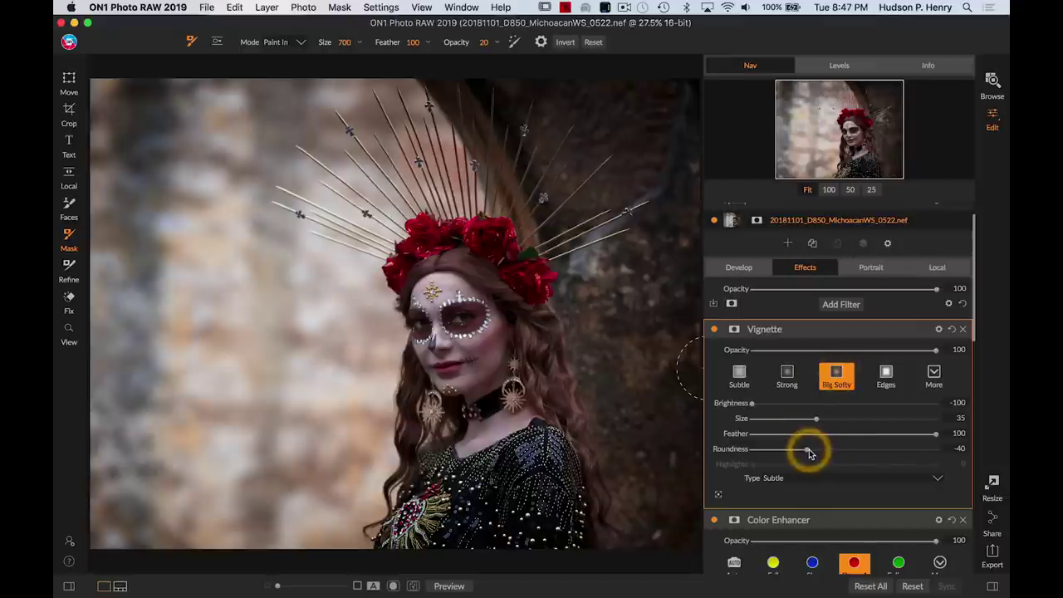
Temporarily remove feathering and shrink the vignette to size 10 with roundness 70.
left_click_drag(930, 435, 705, 432)
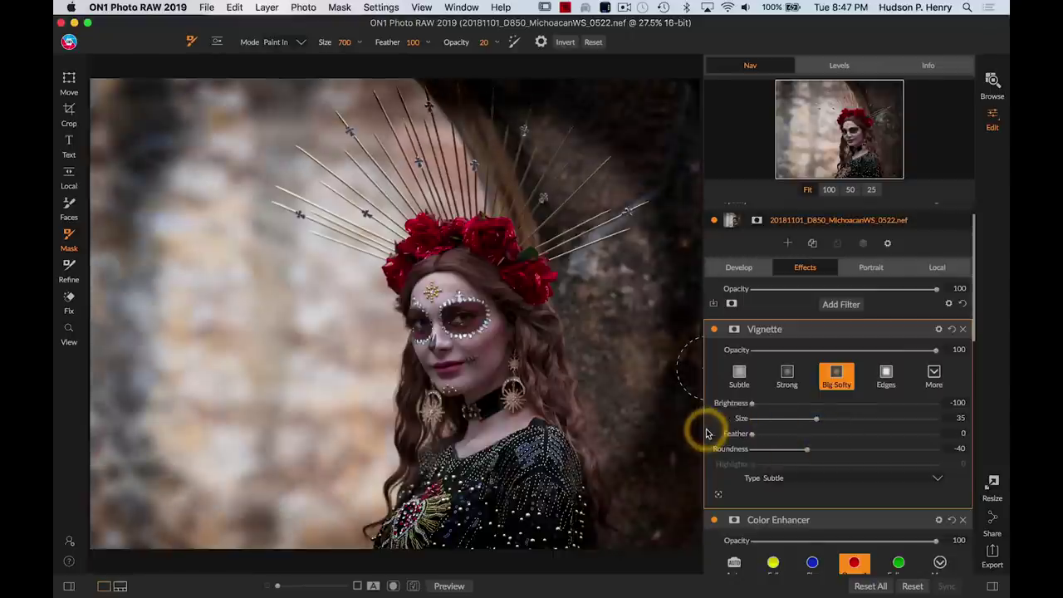
left_click(817, 421)
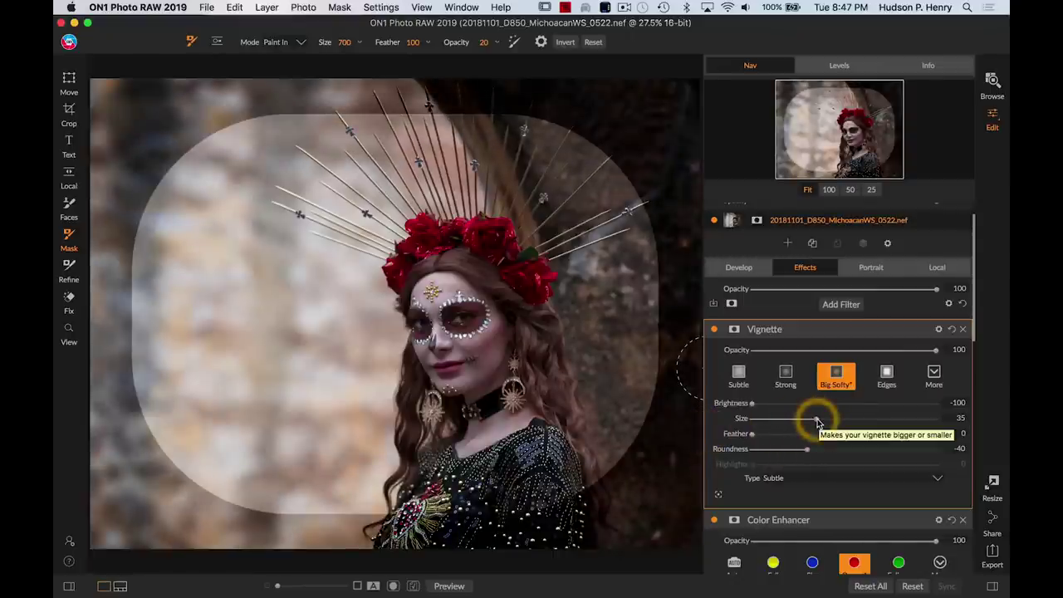
left_click(817, 421)
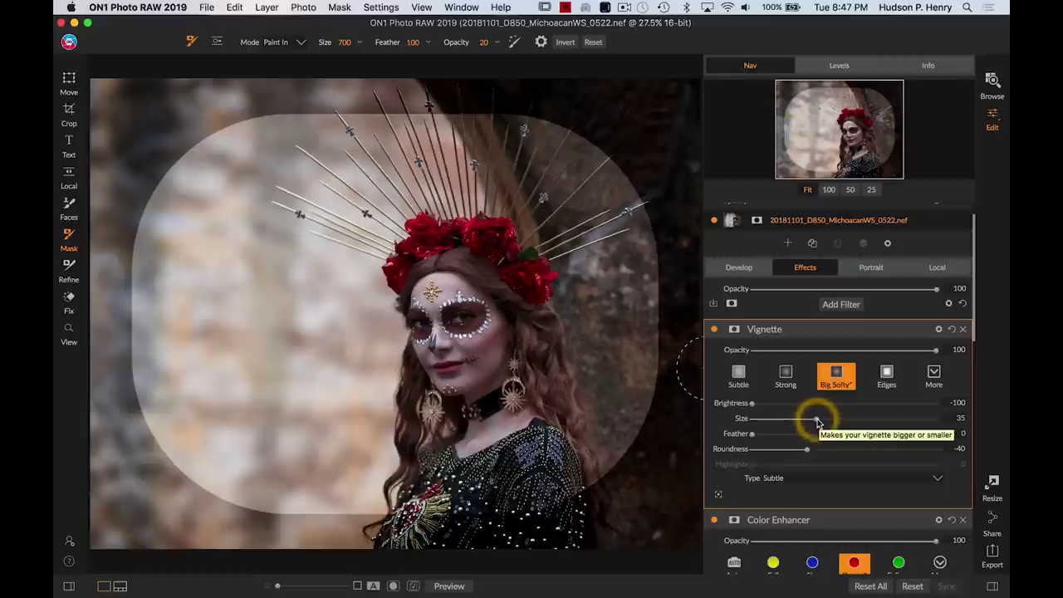
left_click_drag(817, 420, 907, 448)
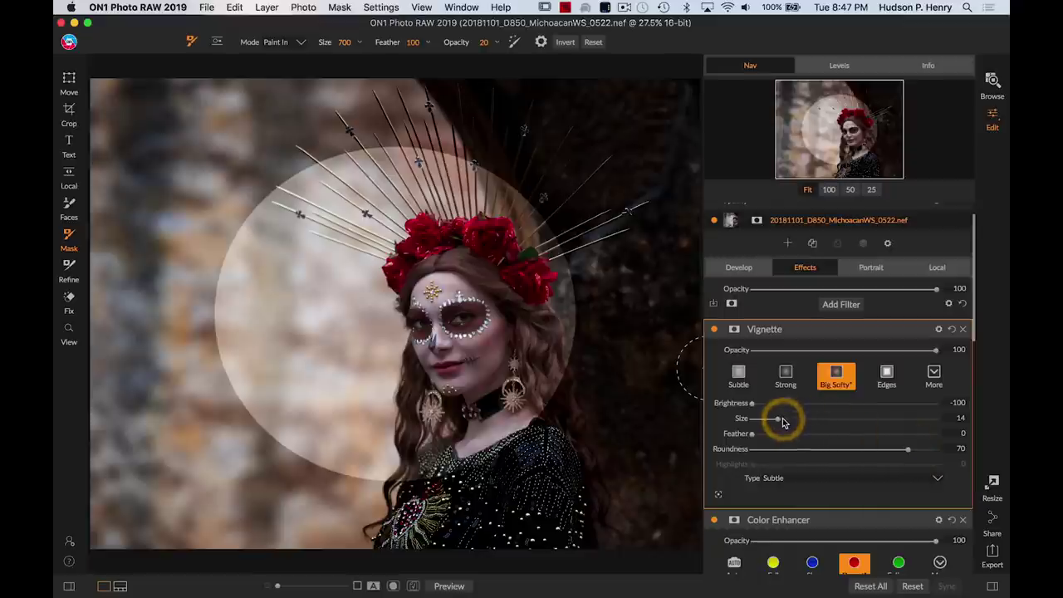
left_click_drag(779, 422, 770, 418)
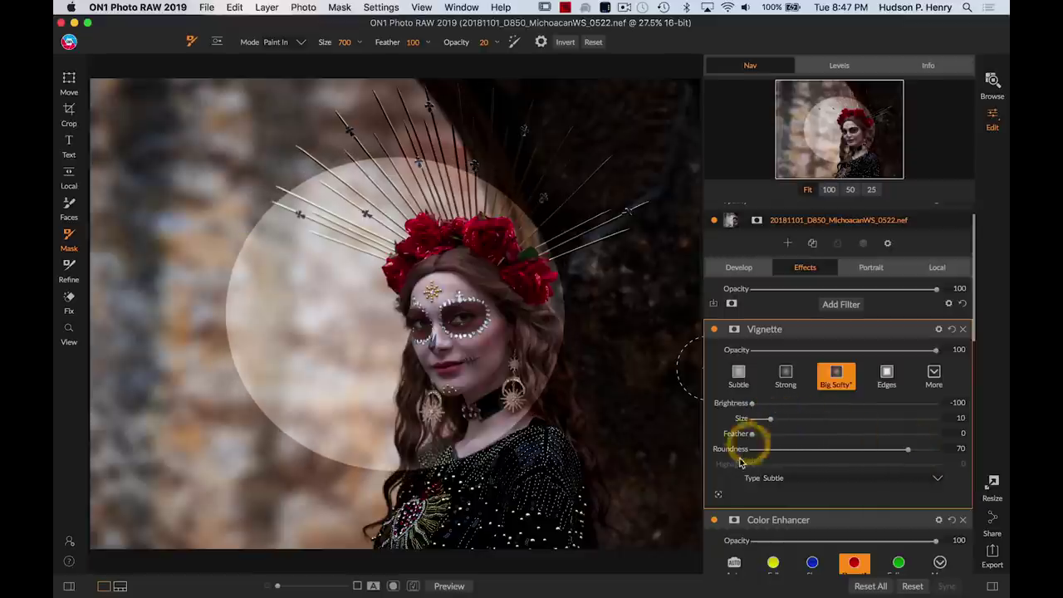
Centre the vignette on the woman's face, then set Feather 100 and Brightness -67.
left_click(719, 496)
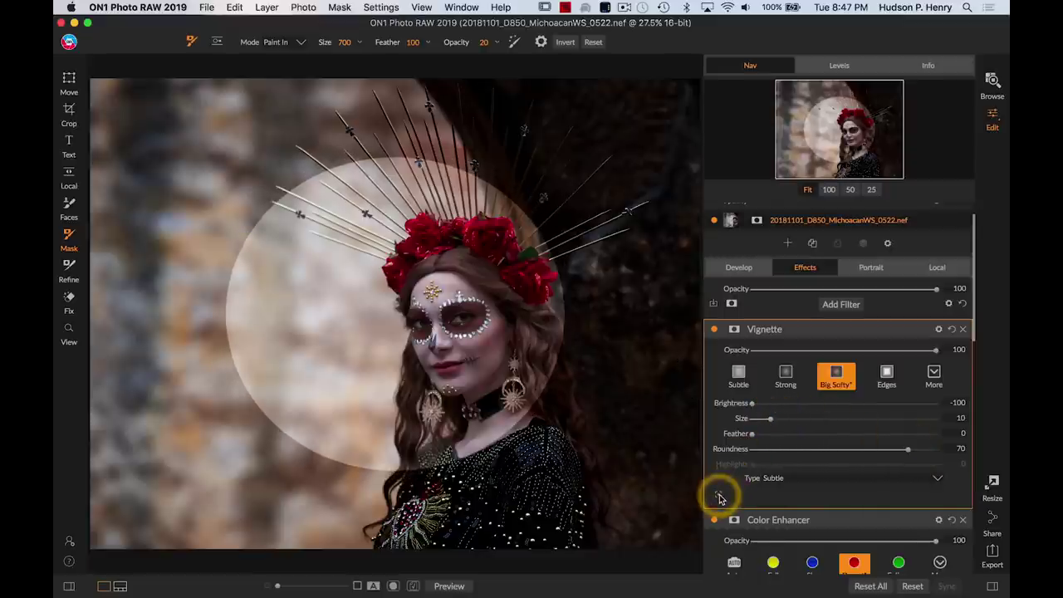
left_click_drag(375, 307, 461, 349)
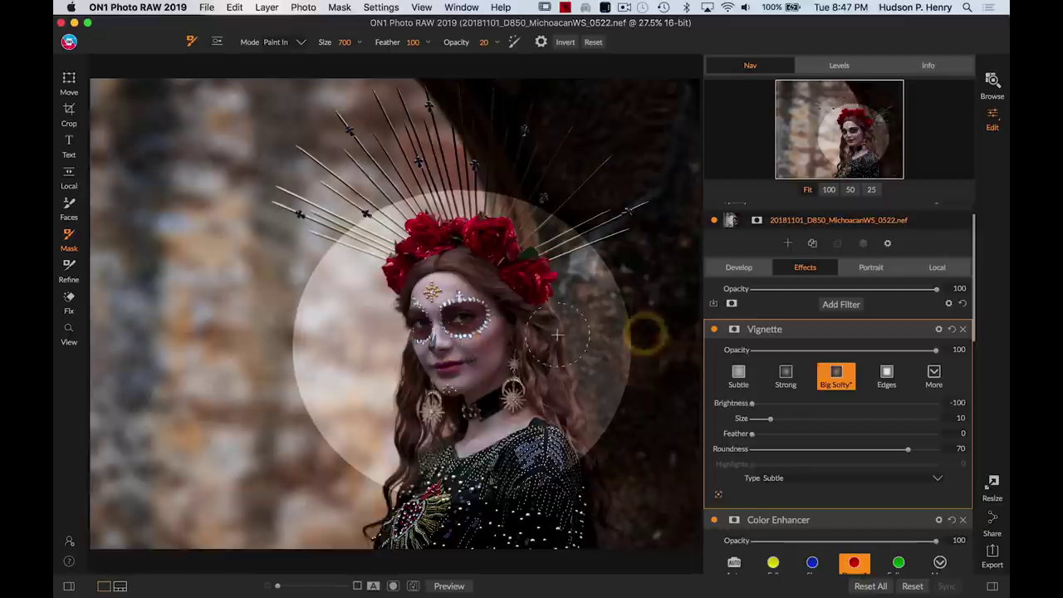
left_click_drag(752, 434, 939, 435)
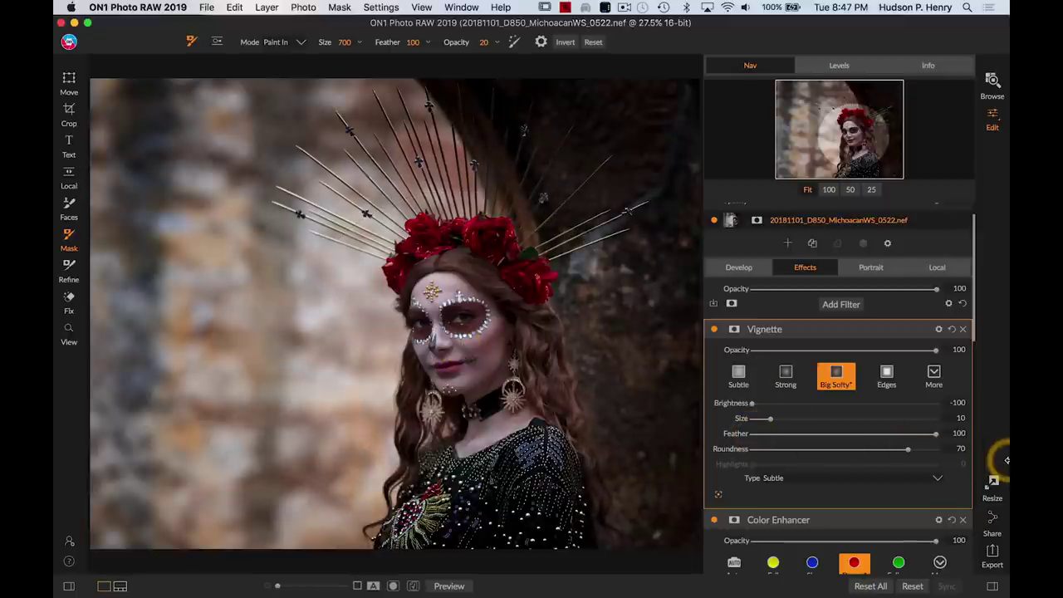
left_click_drag(753, 402, 780, 408)
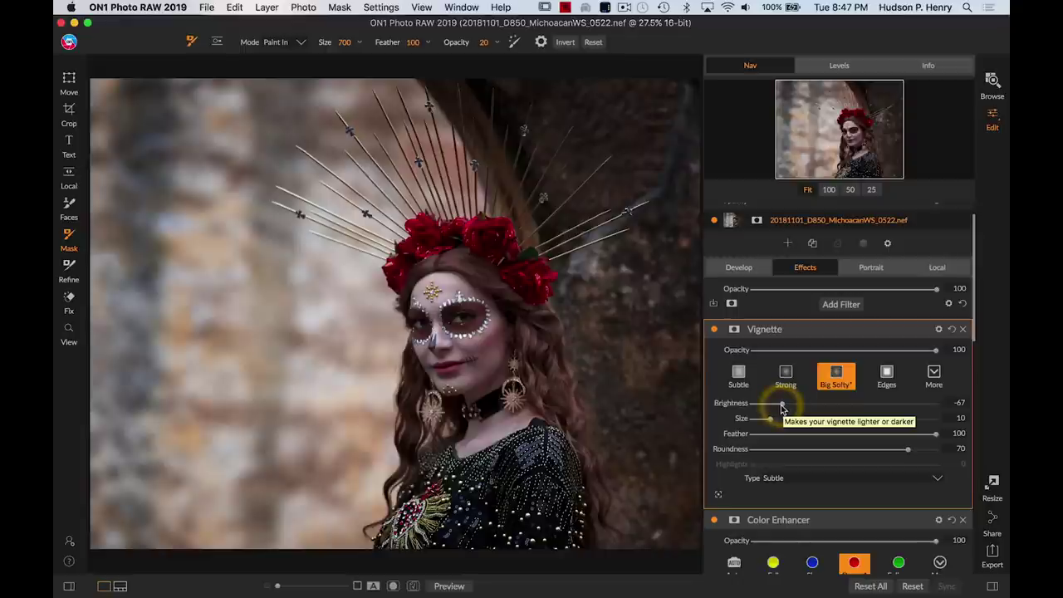
left_click(447, 586)
left_click(448, 586)
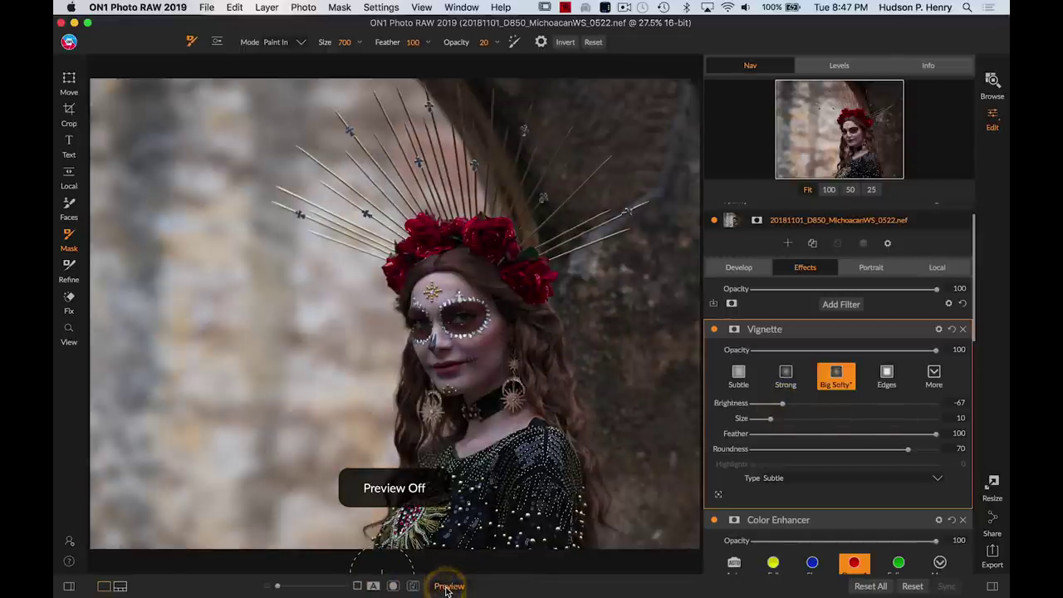
left_click(447, 586)
left_click(447, 586)
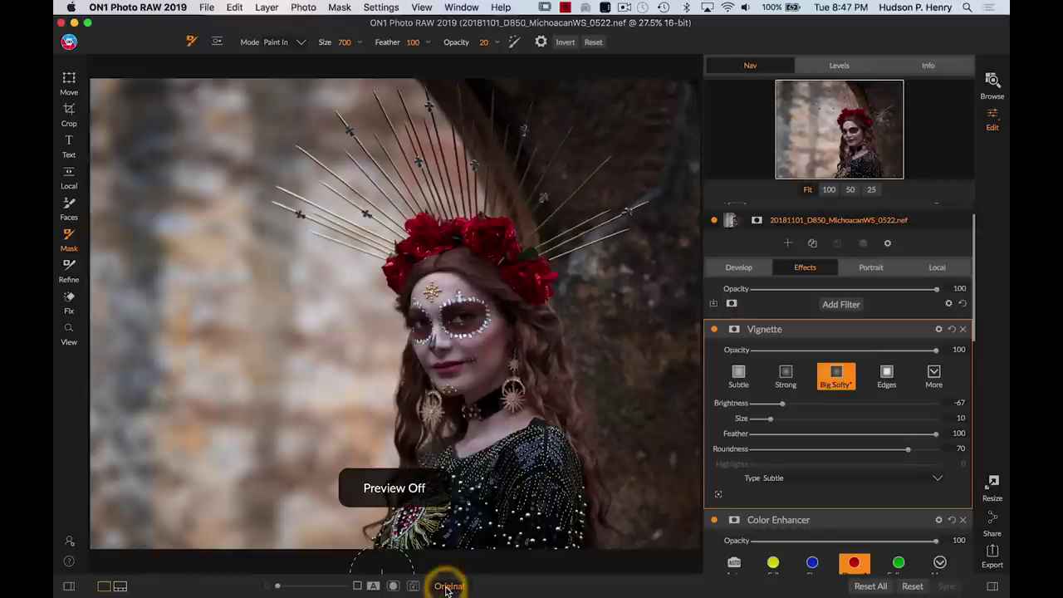